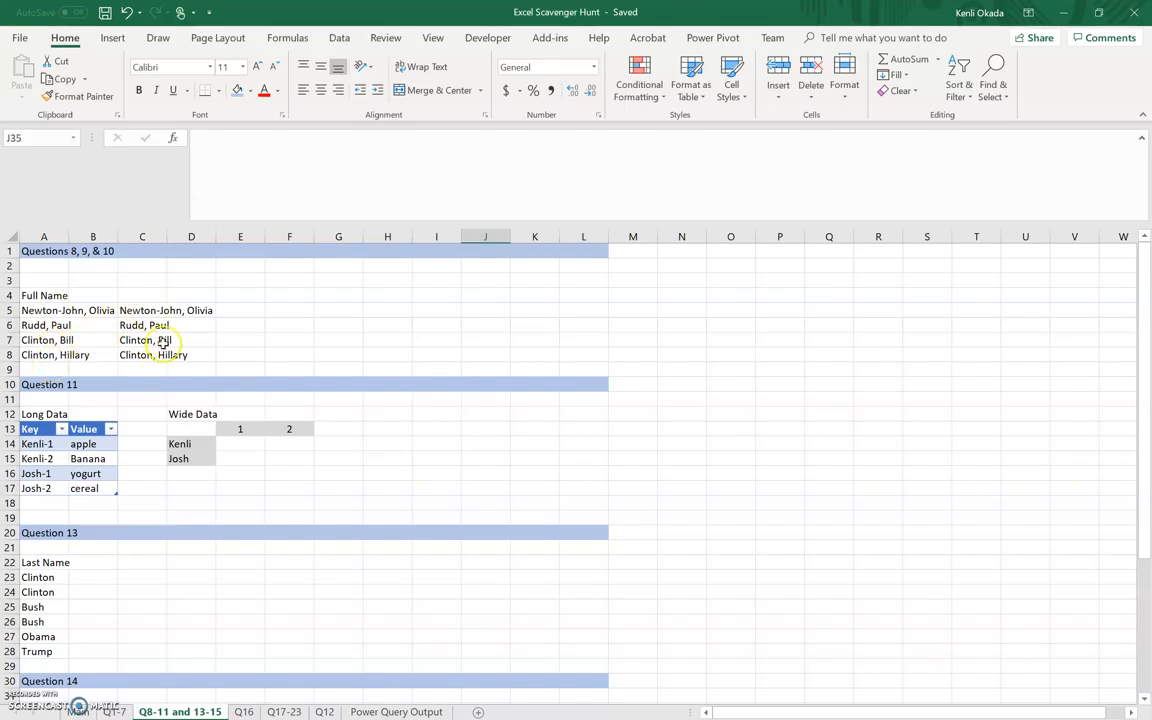
Step: Split the names in C5:C8 into separate last and first name columns using Text to Columns, delimited by comma only
left_click_drag(145, 312, 152, 355)
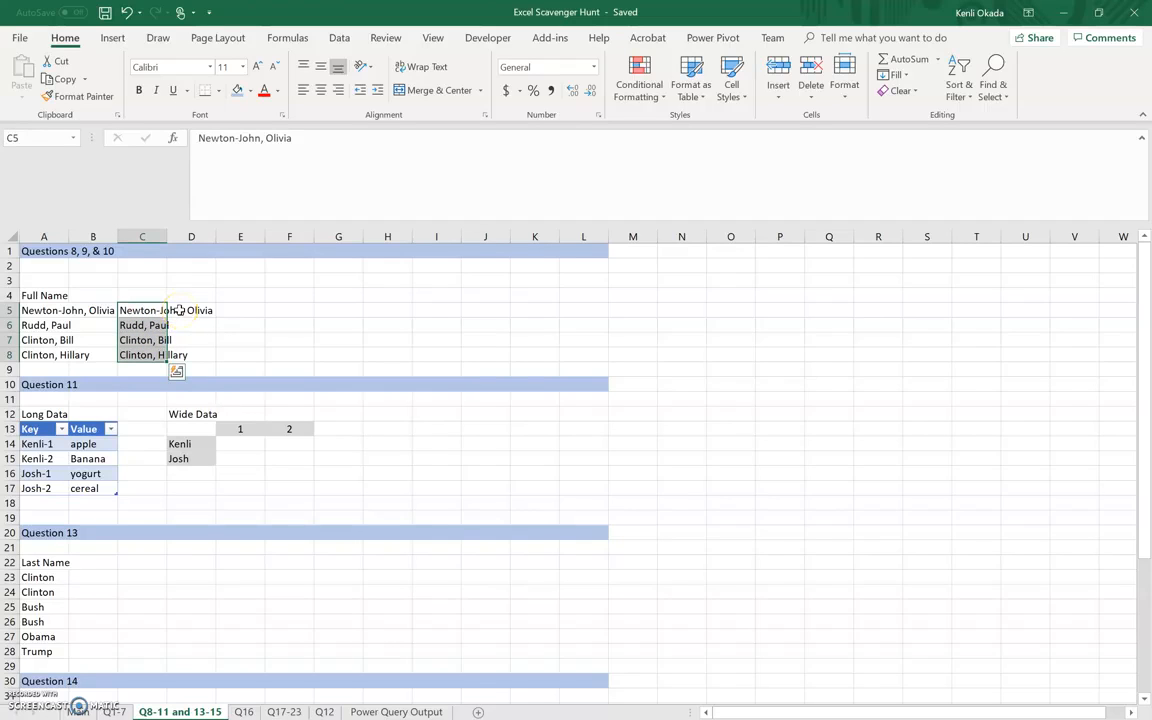
left_click(366, 65)
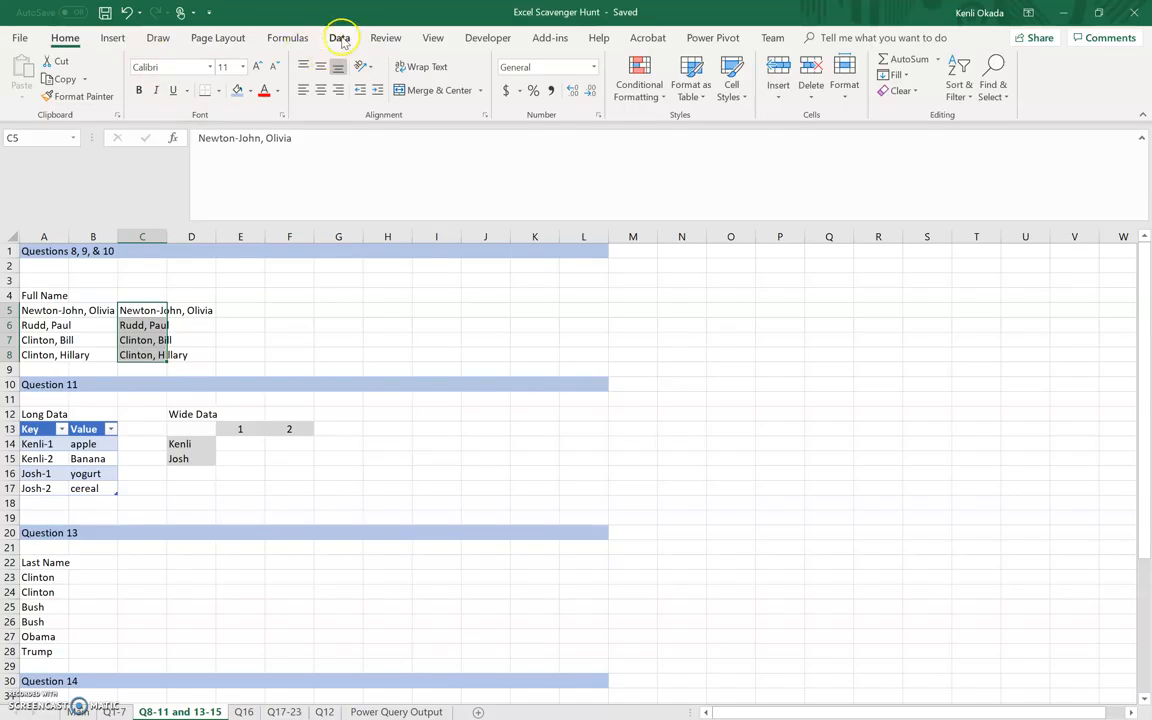
left_click(340, 38)
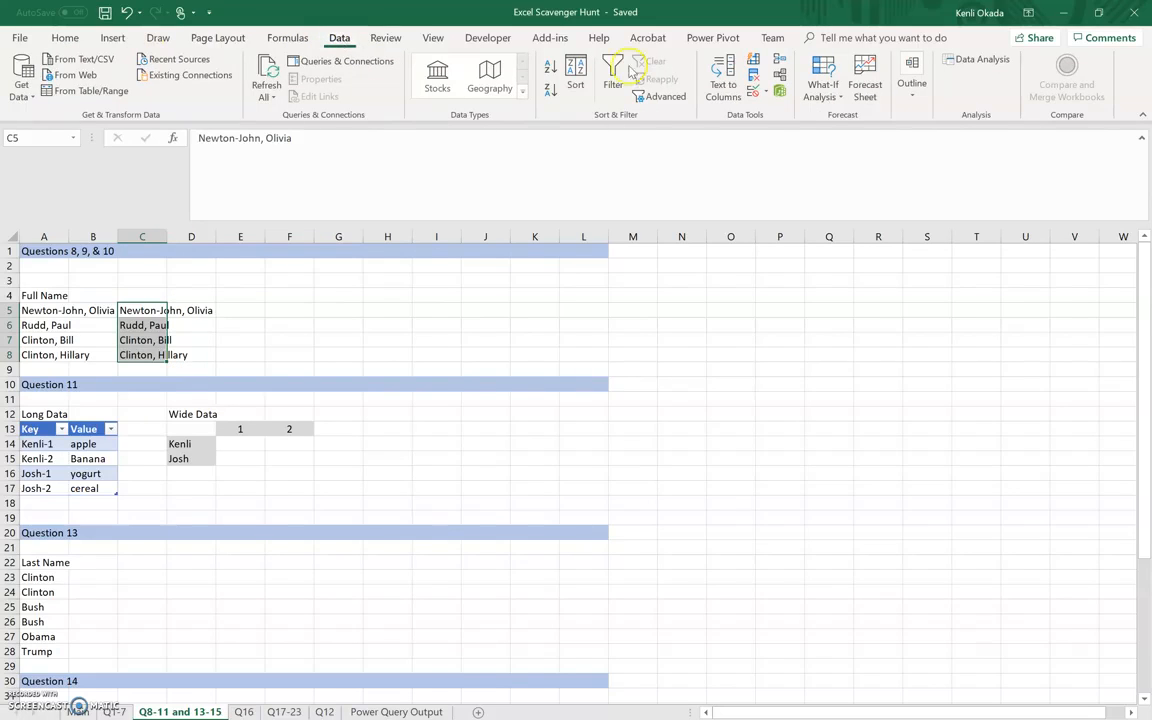
left_click(722, 78)
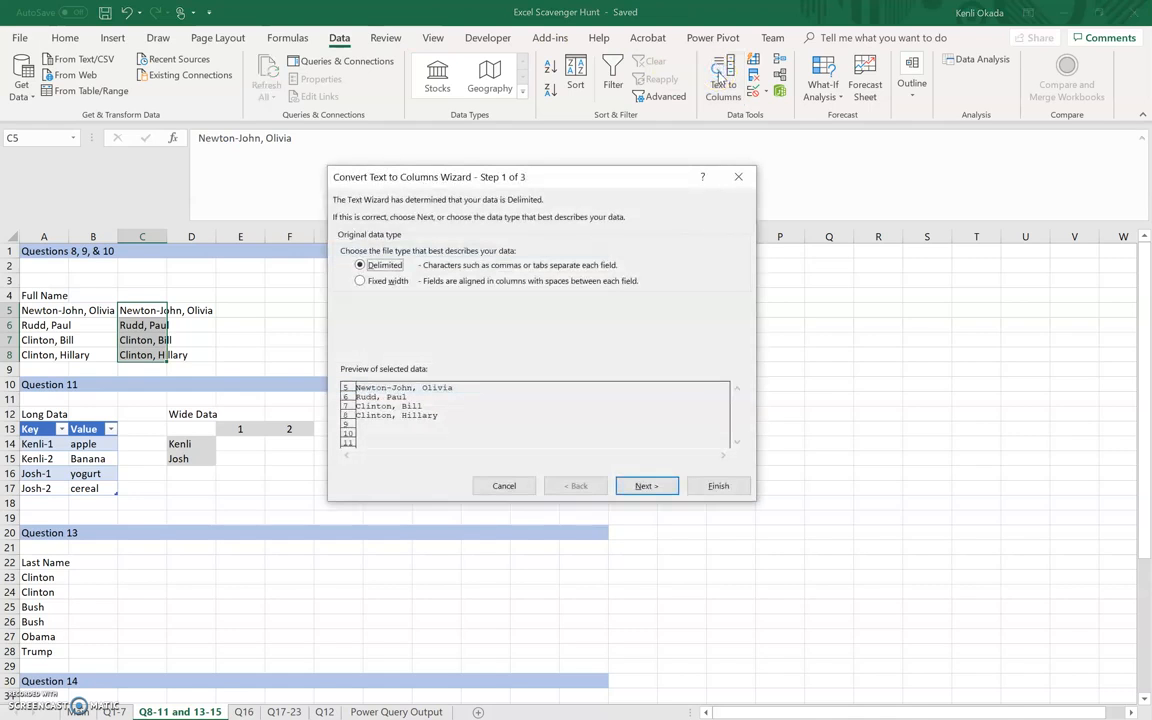
left_click(380, 267)
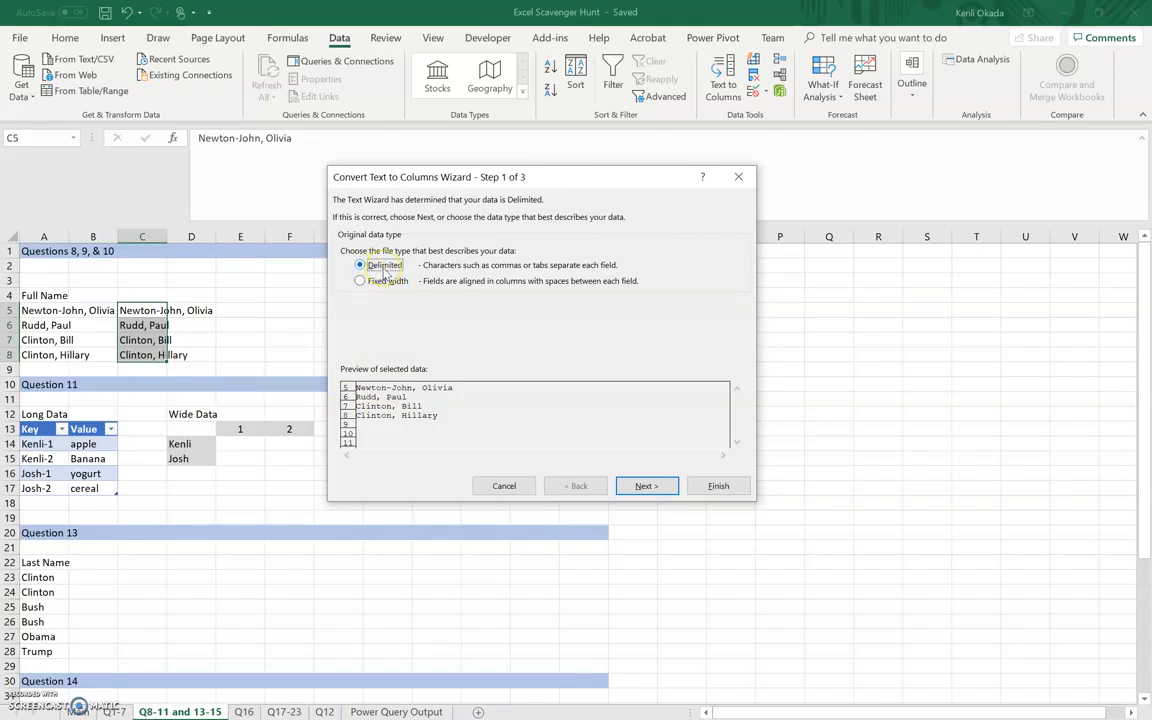
left_click(642, 488)
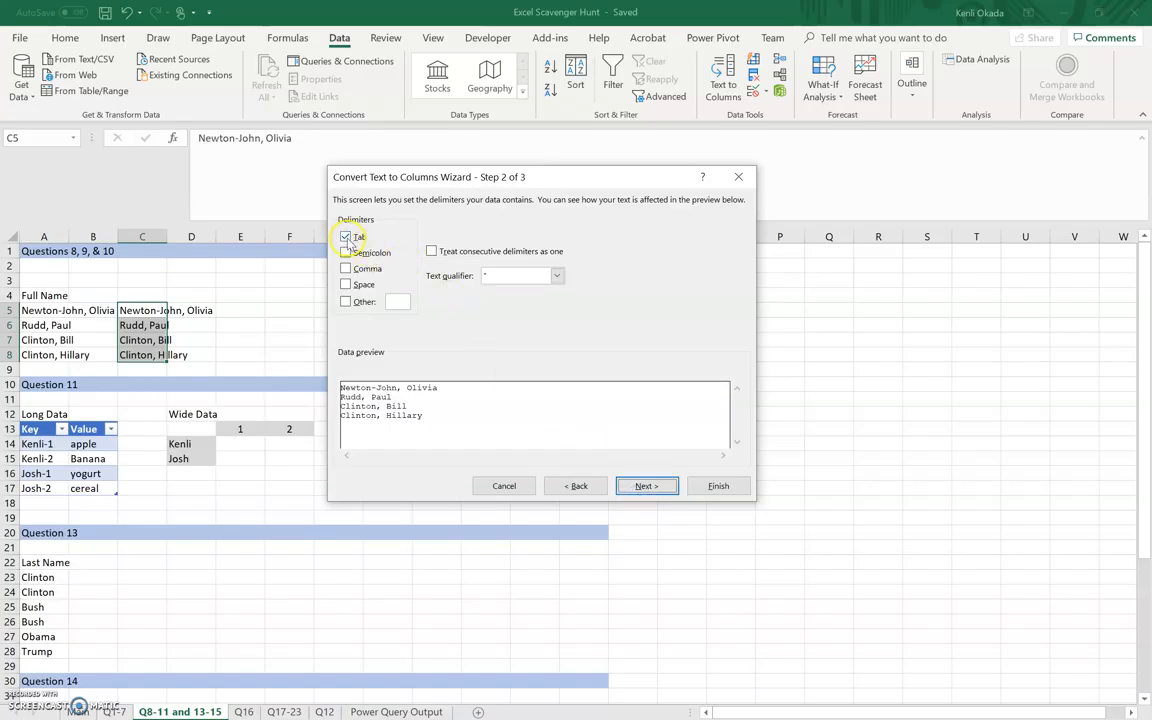
left_click(345, 237)
left_click(346, 268)
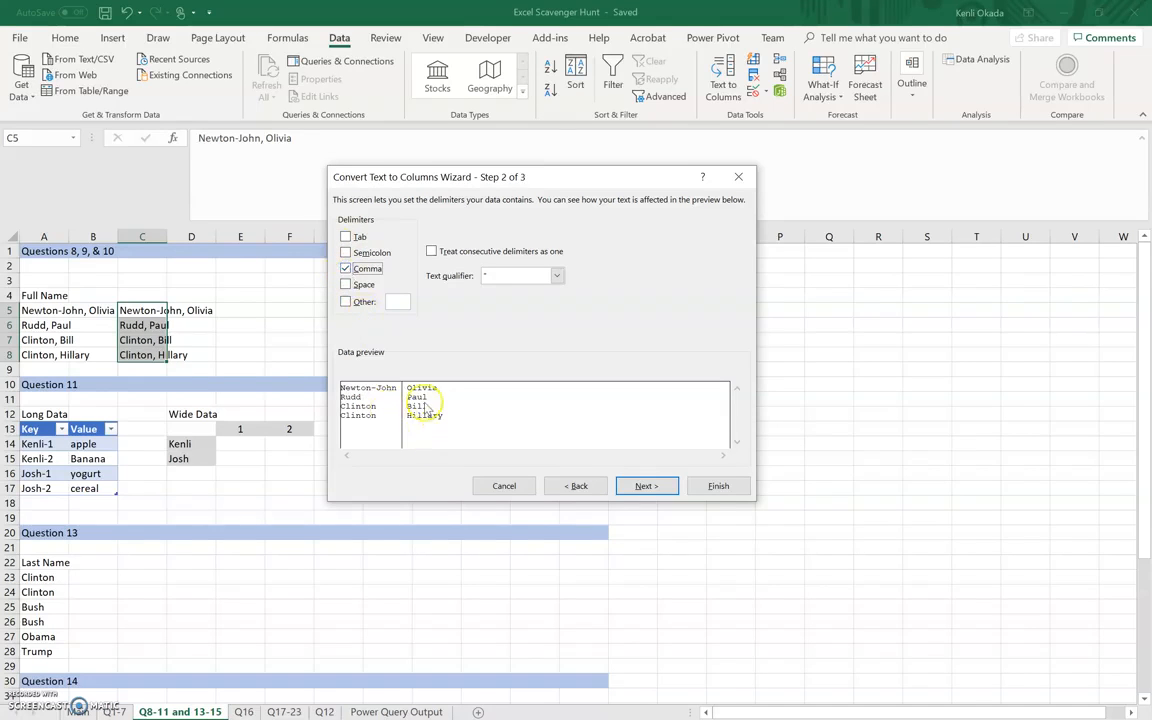
left_click(665, 490)
left_click(720, 487)
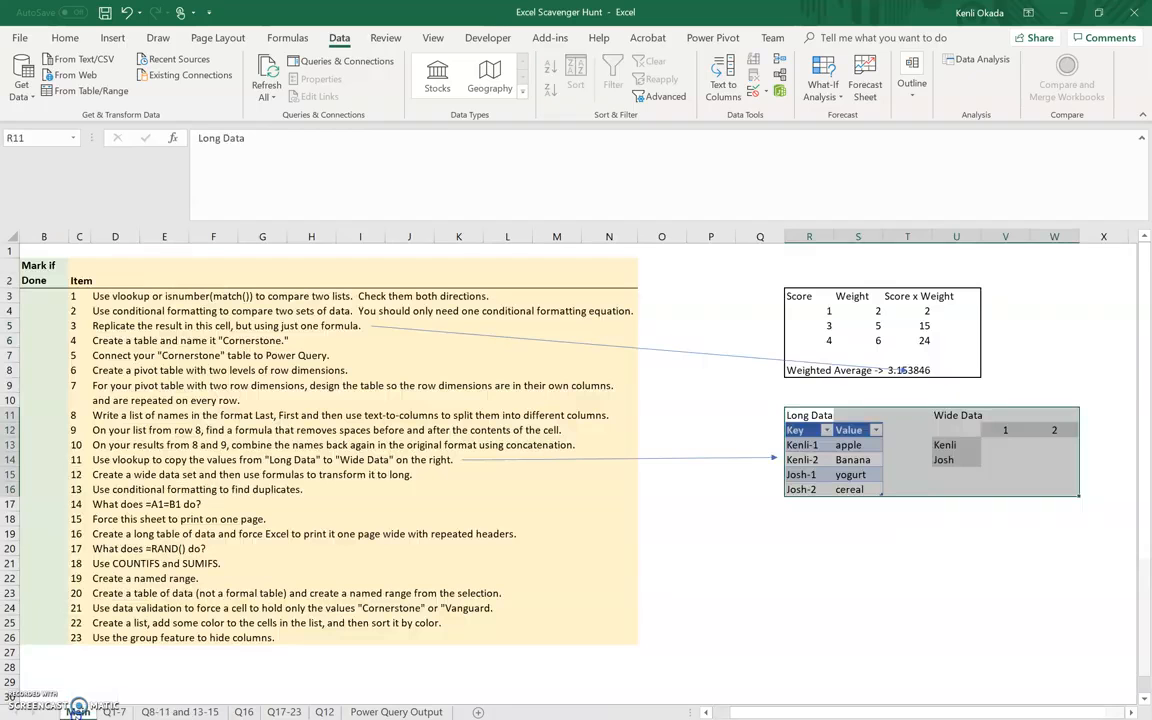
Step: Enter =TRIM(D5) in E5 on the Q8-11 and 13-15 sheet and fill it down through E8
left_click(78, 711)
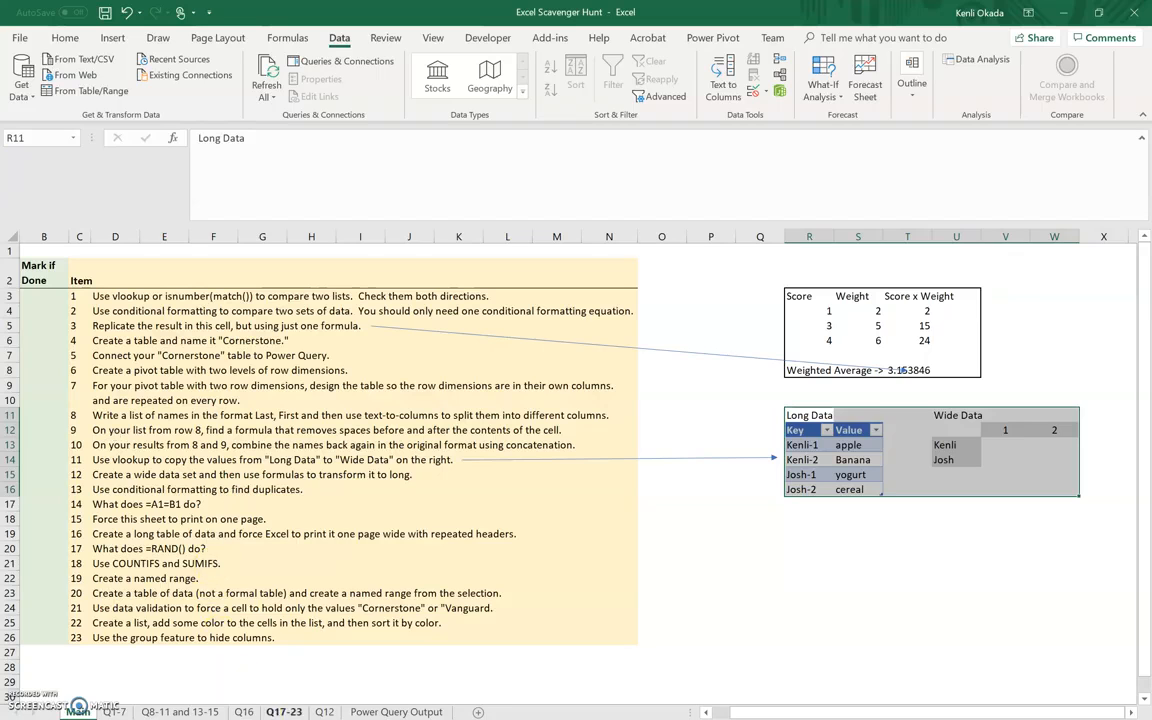
left_click(205, 711)
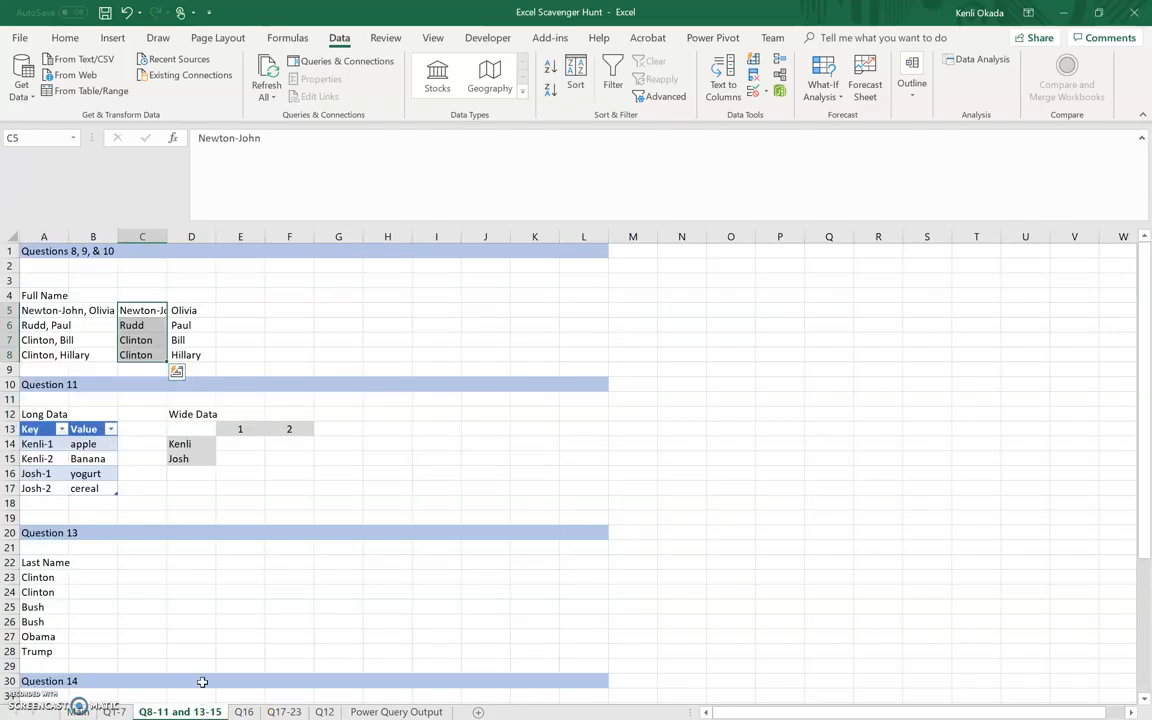
left_click(242, 310)
type("=trim")
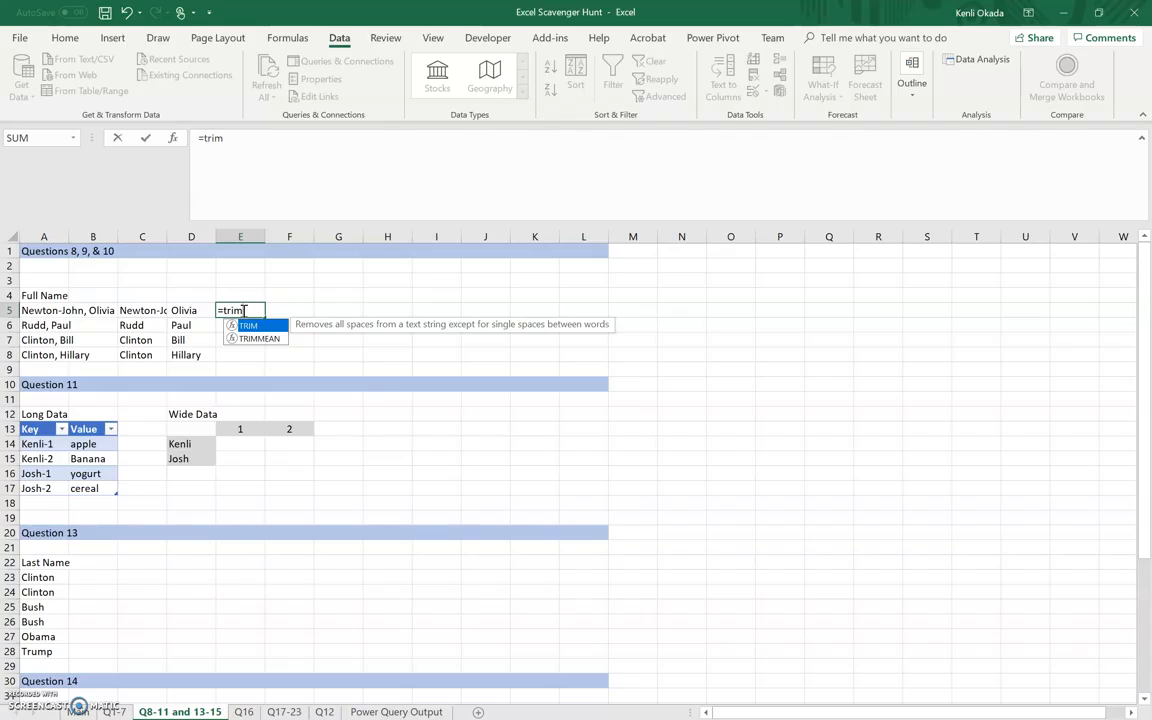
type("(")
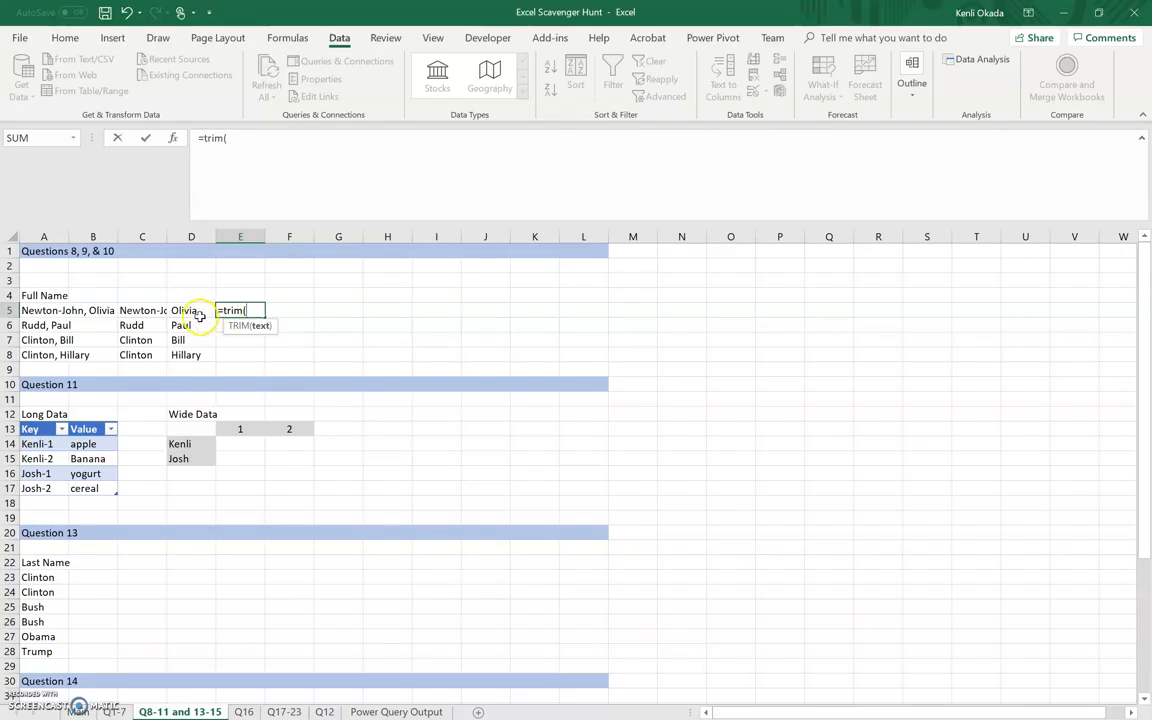
left_click(198, 313)
type(")")
key("Return")
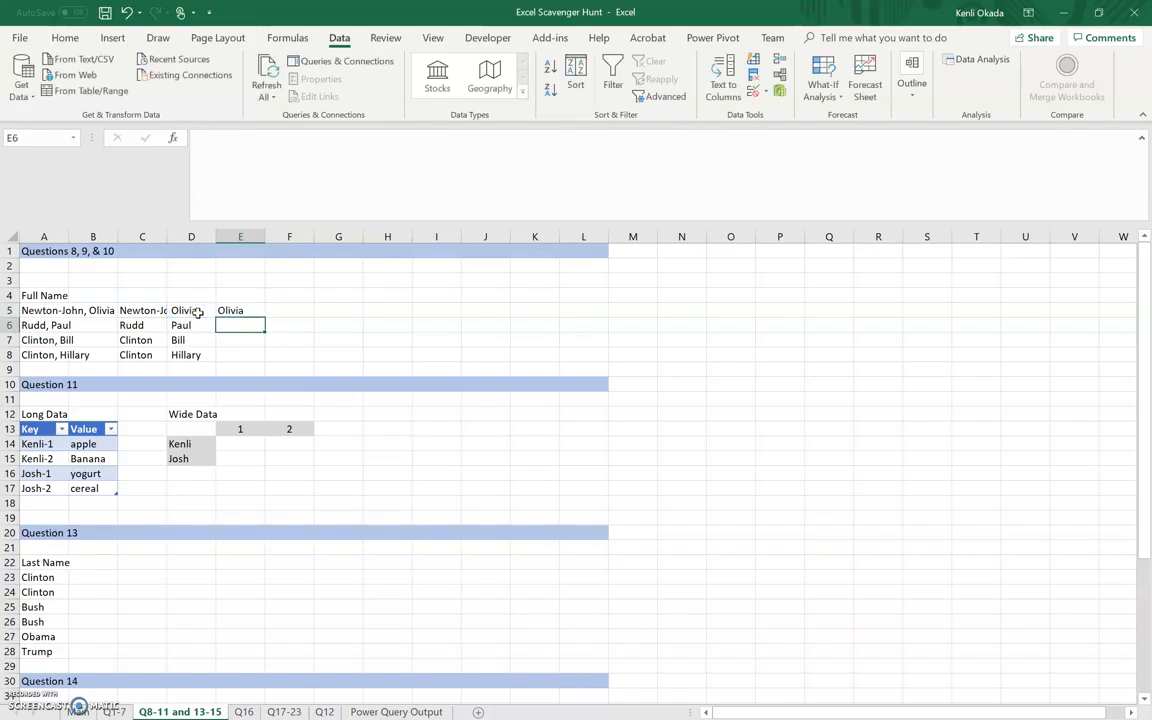
left_click(250, 311)
left_click_drag(256, 354, 255, 359)
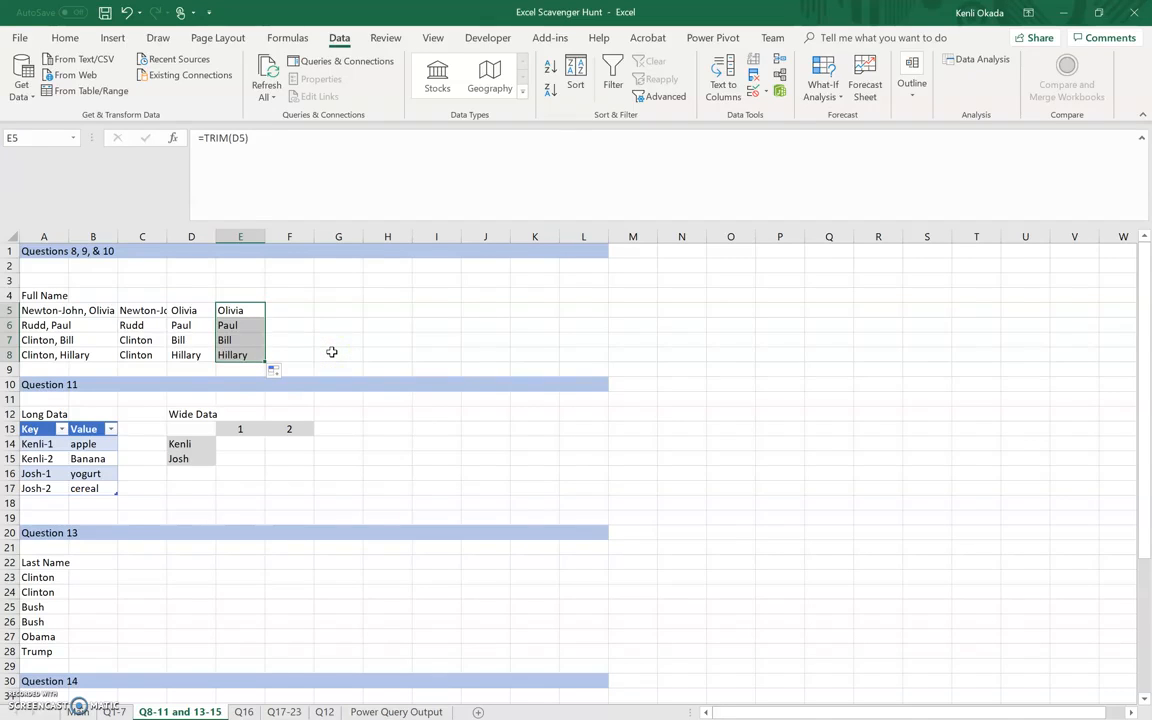
left_click(331, 352)
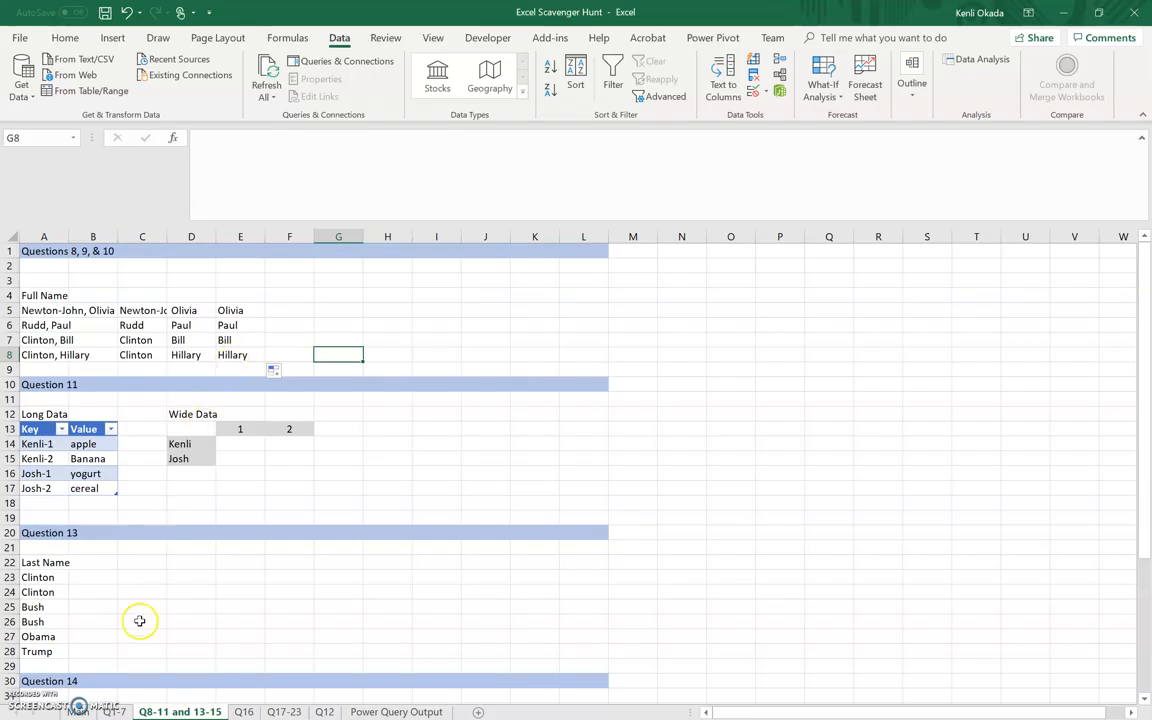
Step: Recombine the last and trimmed first names with =C5&", "&E5 in F5, and fill the formula down through F8
left_click(78, 711)
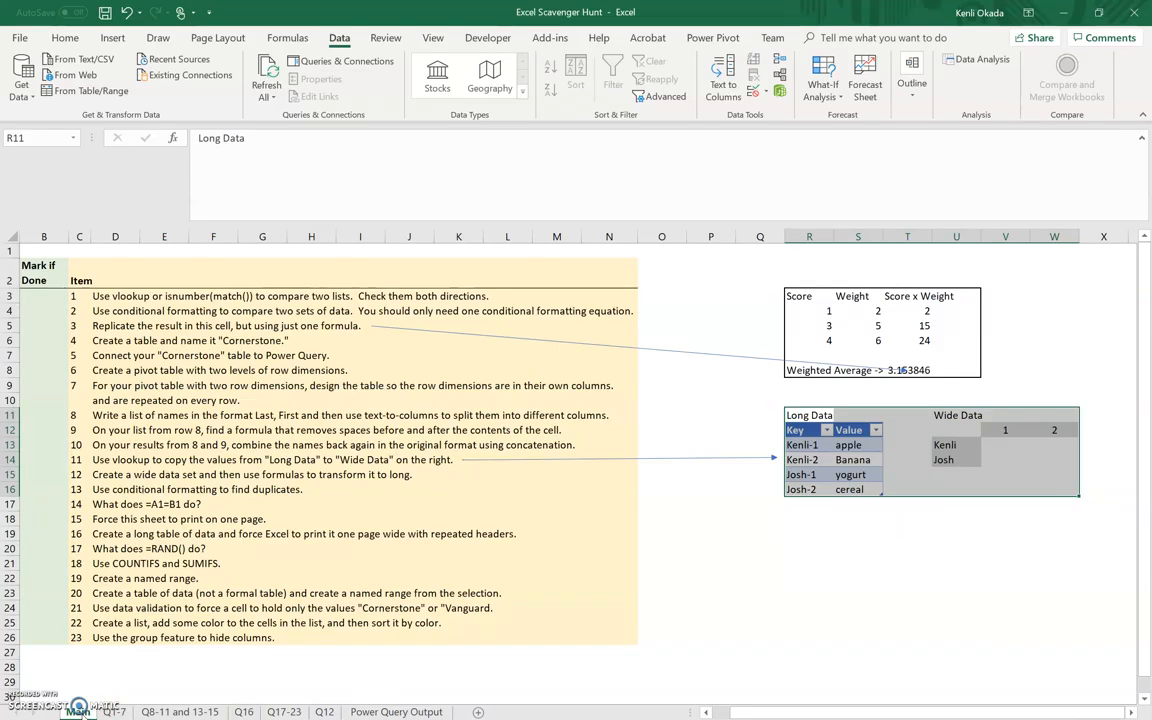
left_click(180, 711)
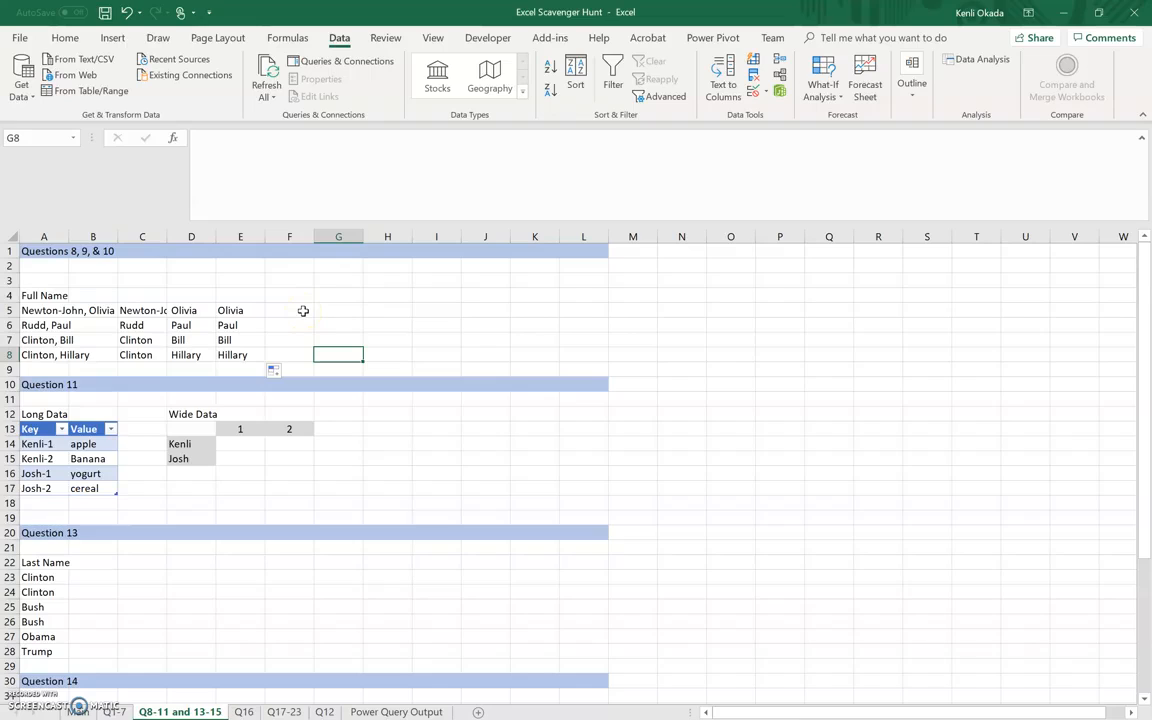
left_click(303, 311)
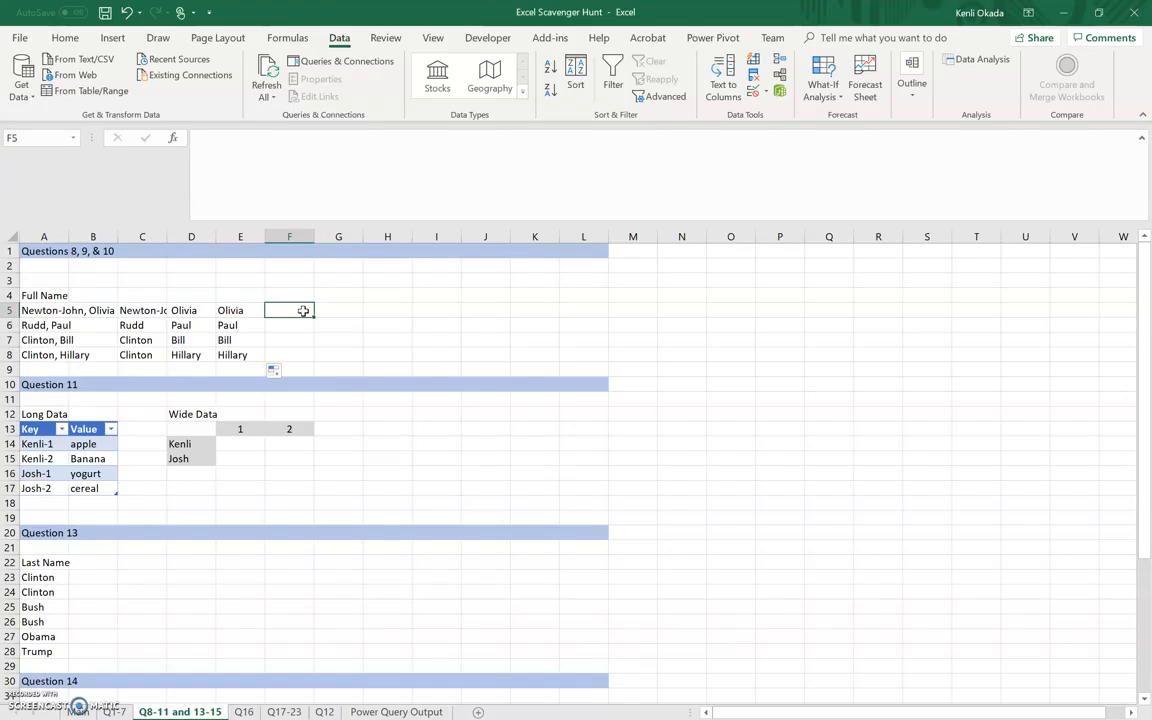
type("=")
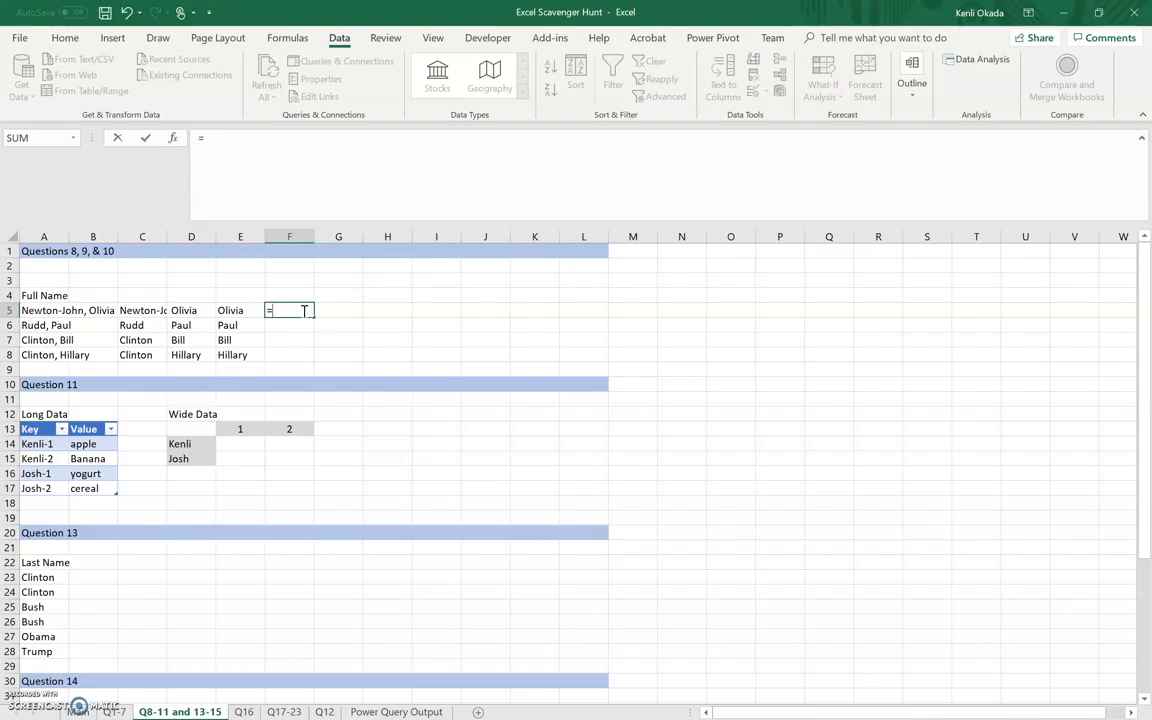
key("Left")
key("Left")
key("Left")
type("&")
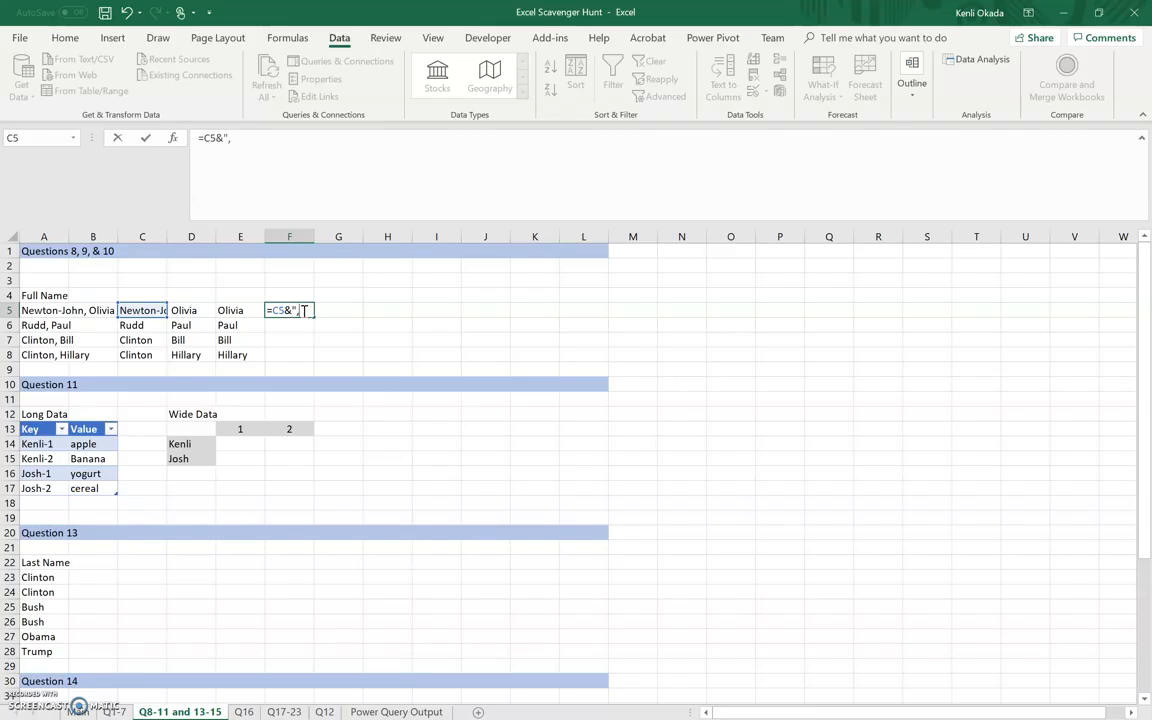
type("\", \"&")
left_click(245, 311)
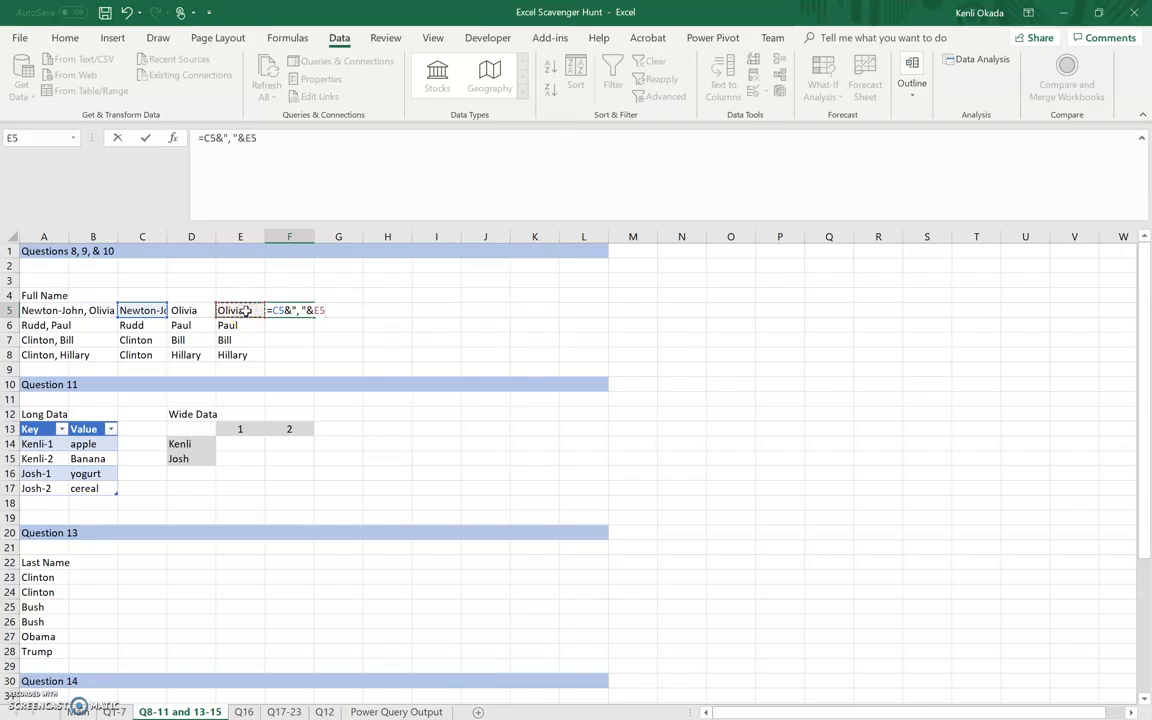
key("Return")
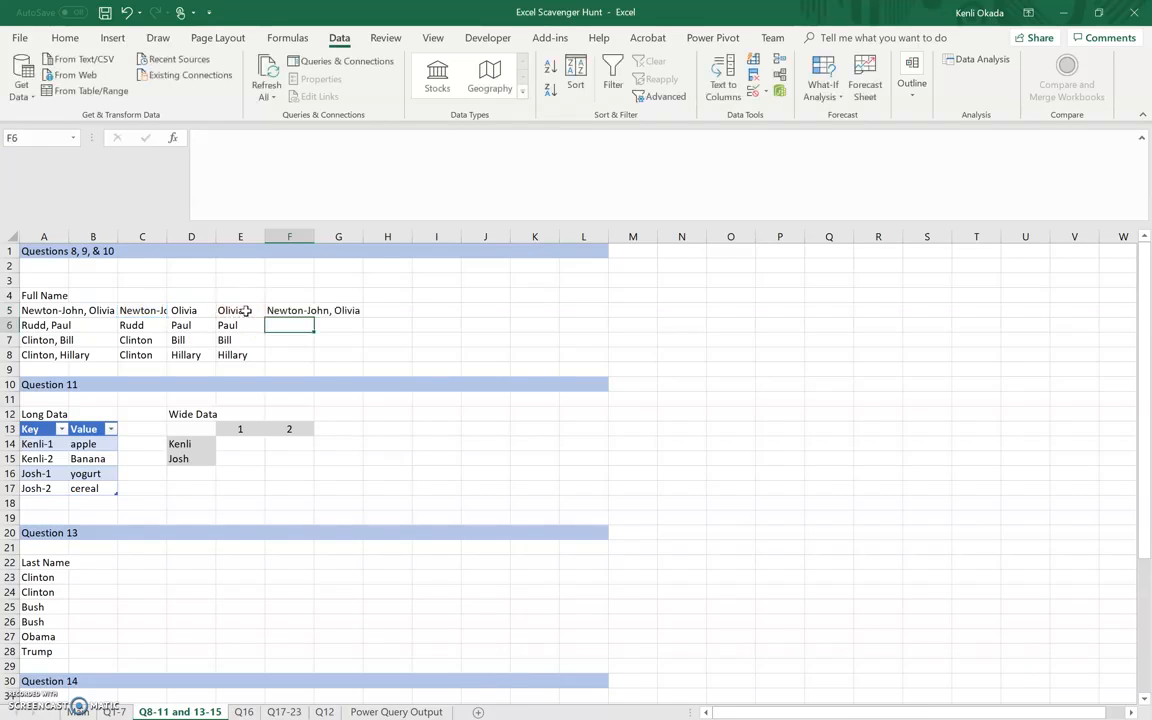
left_click(302, 310)
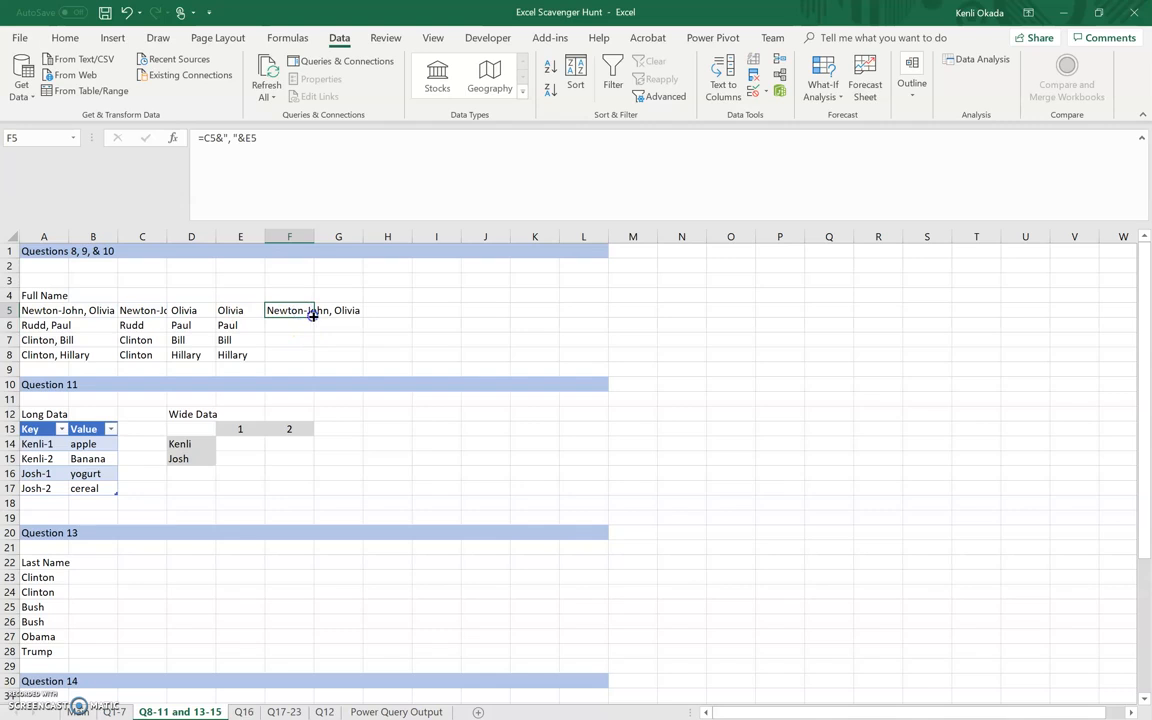
double_click(312, 315)
Step: Label the name columns in C4:F4 as Last, First (not trimmed), First and Combined Again!
left_click(146, 297)
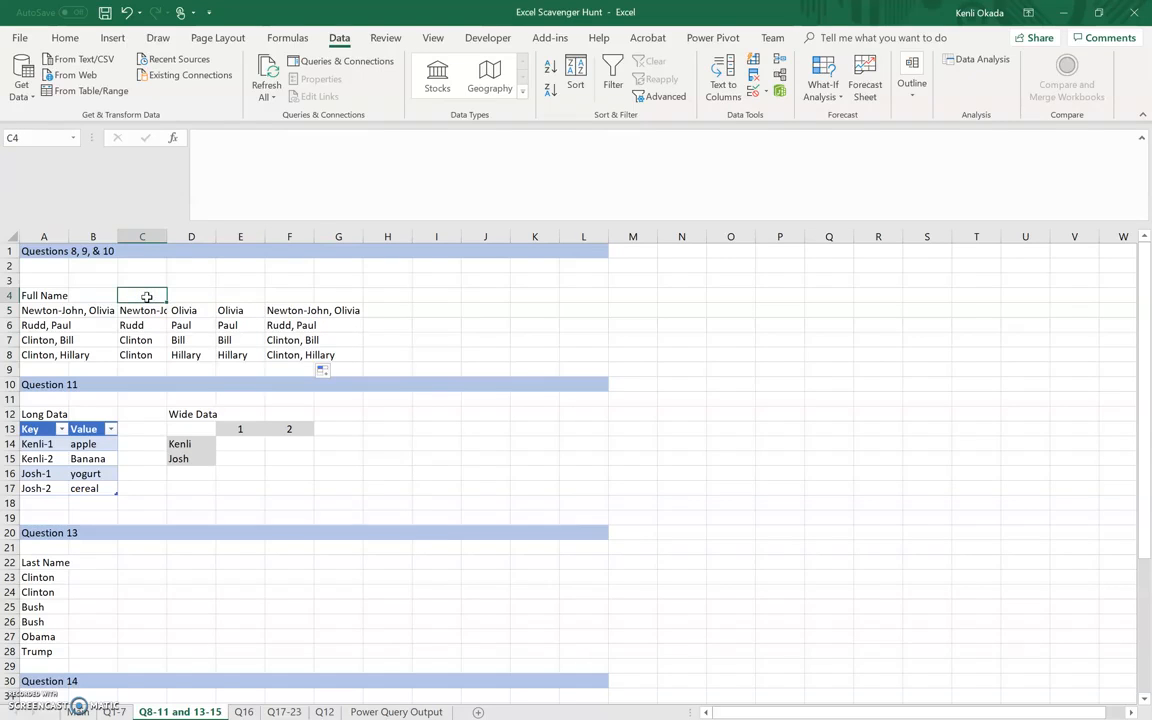
type("Last")
key("Tab")
type("First (")
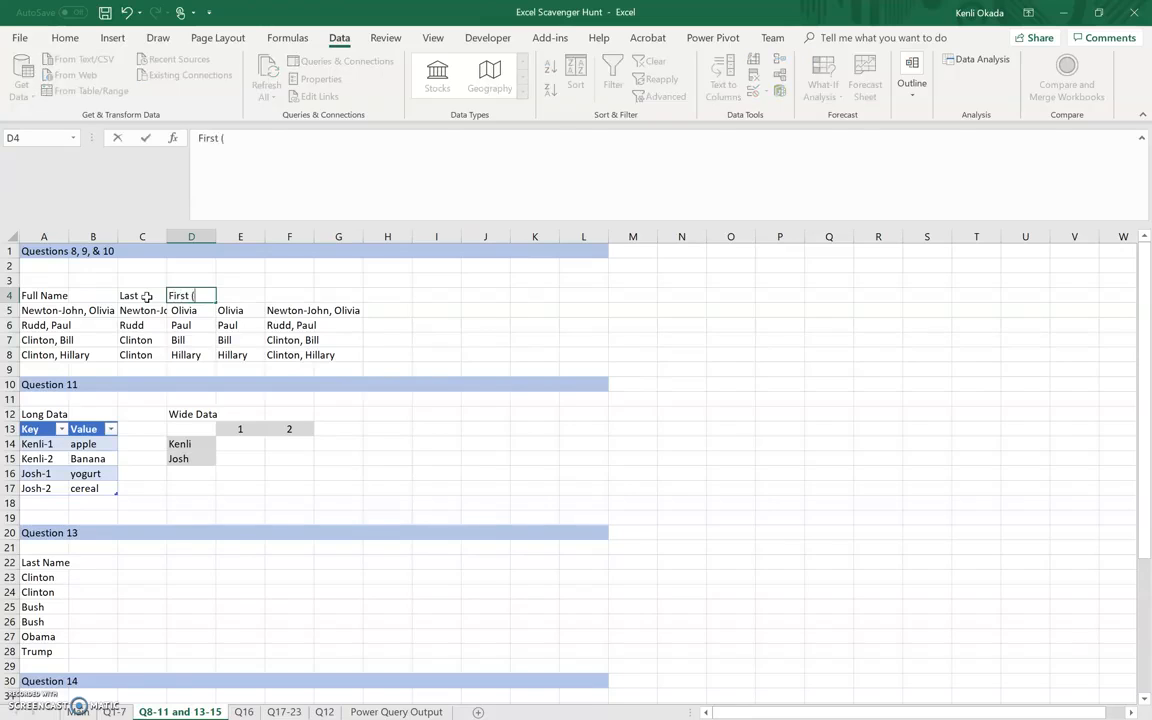
type("not trimmetd)")
key("Tab")
type("First")
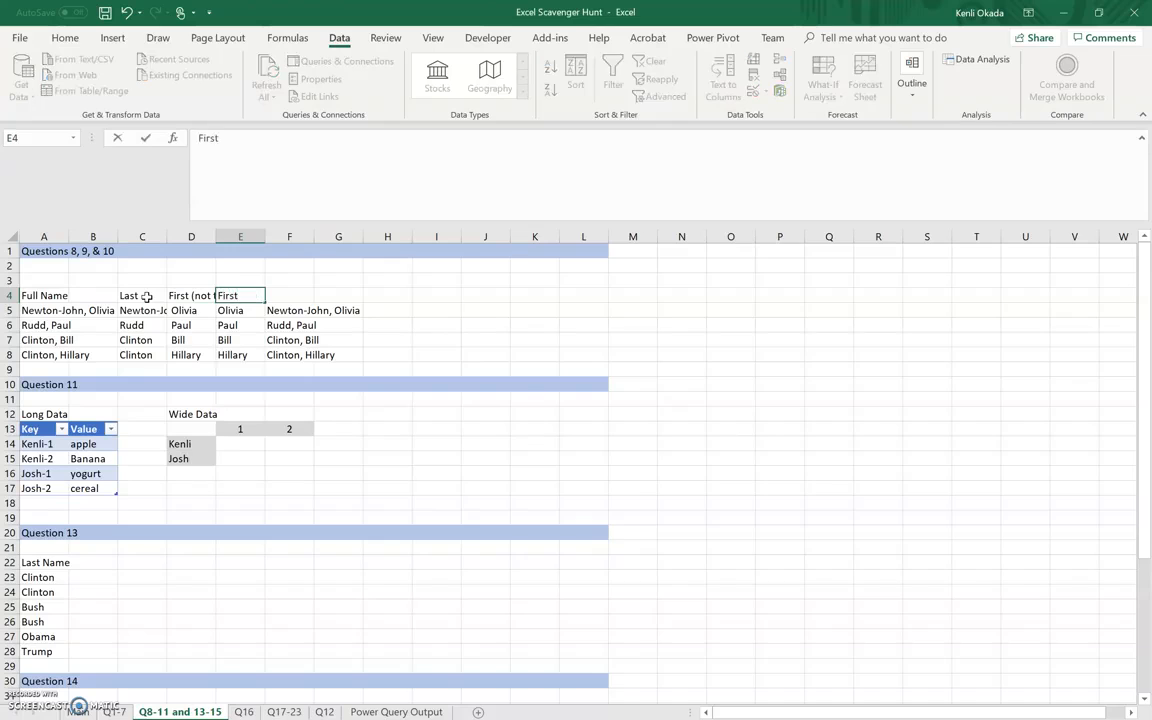
key("Tab")
type("Combined Again!")
key("Return")
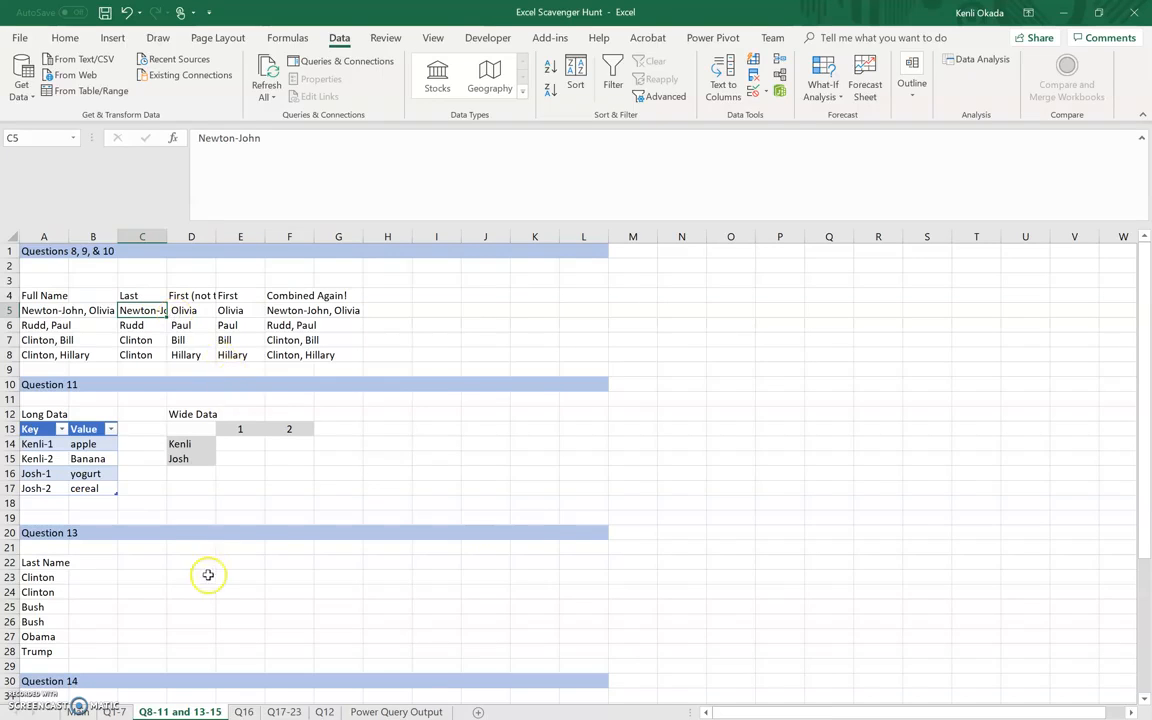
Step: Start a VLOOKUP in E14 of the Q8-11 and 13-15 sheet with the lookup value $D14&"-"&E$13
left_click(78, 711)
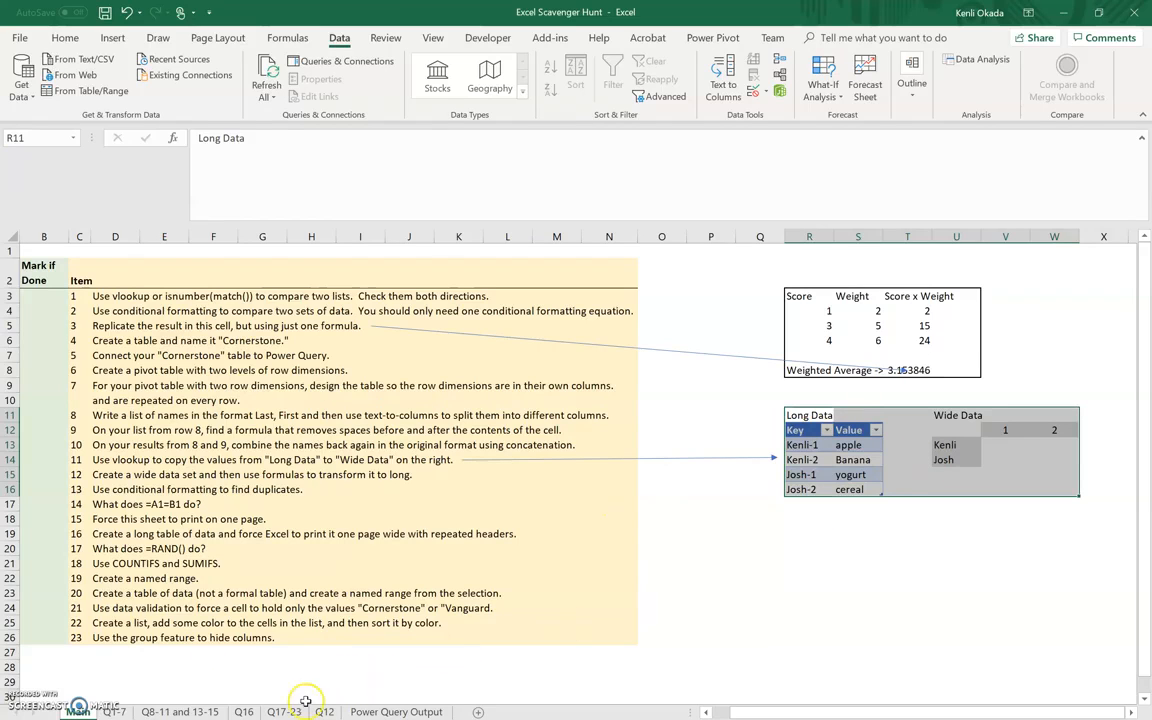
left_click(208, 711)
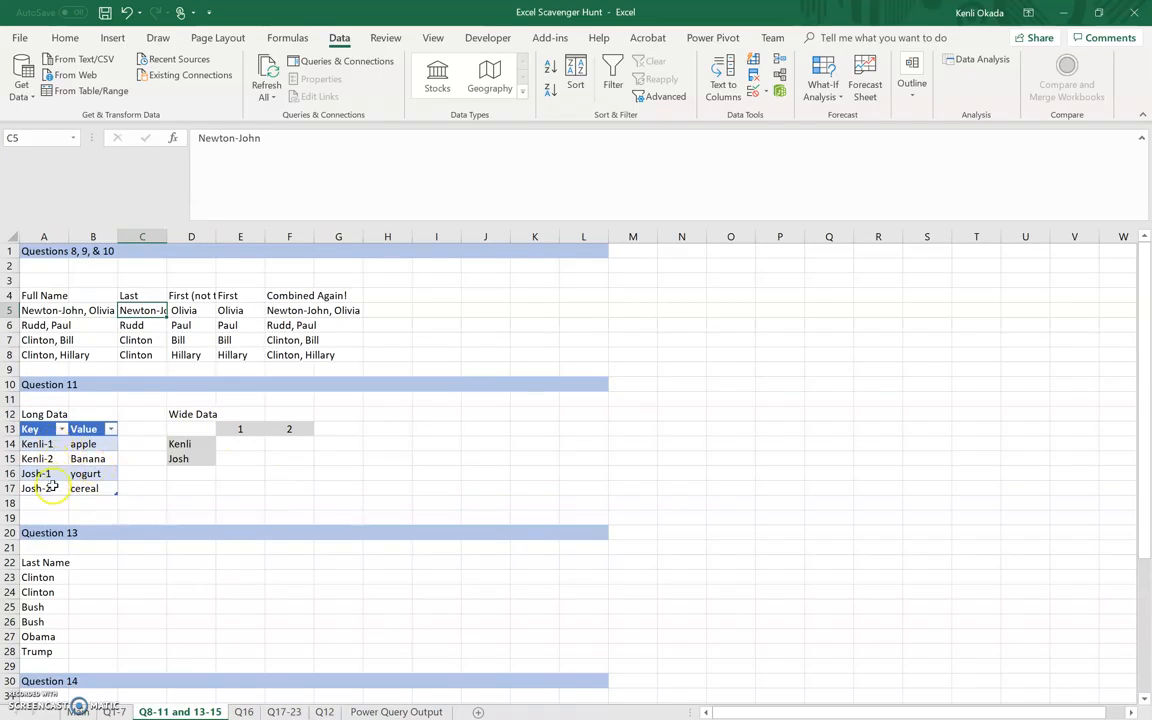
left_click(250, 446)
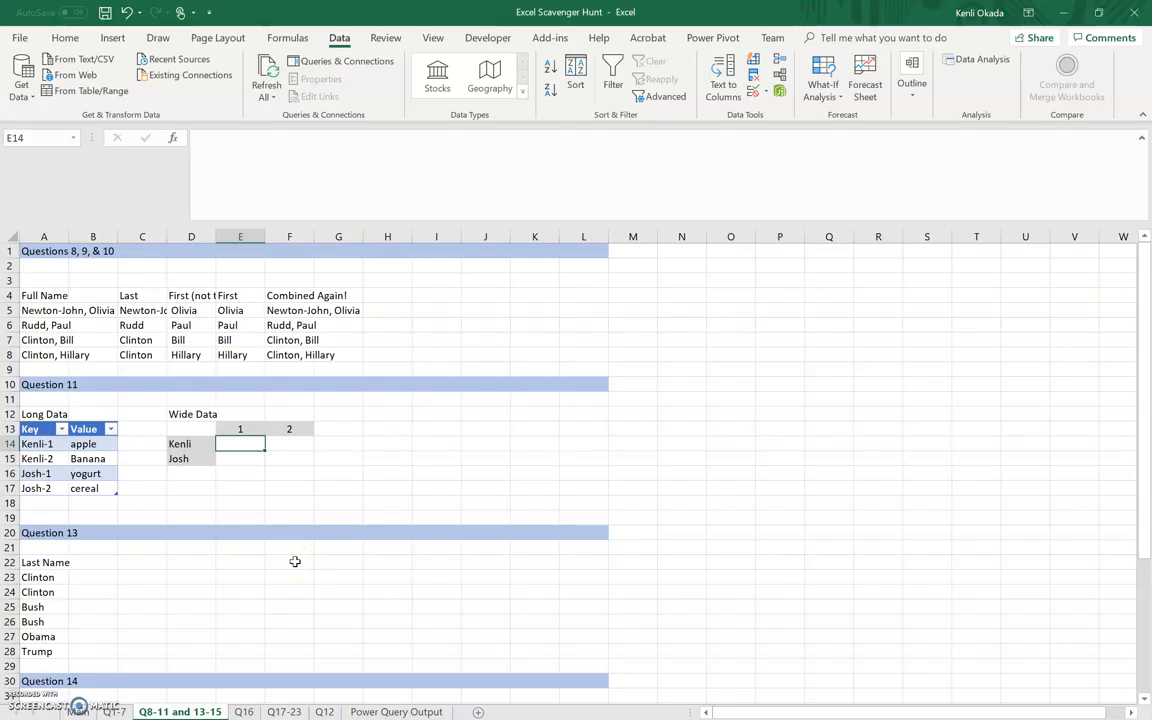
type("=vl")
key("Tab")
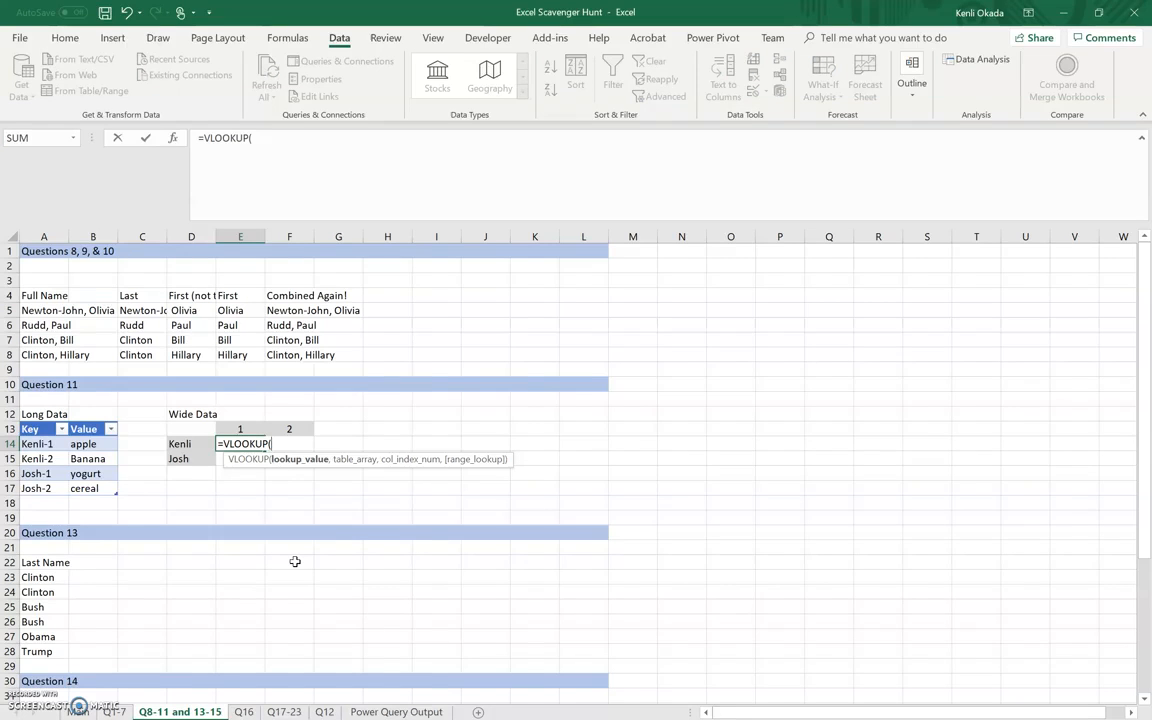
key("Left")
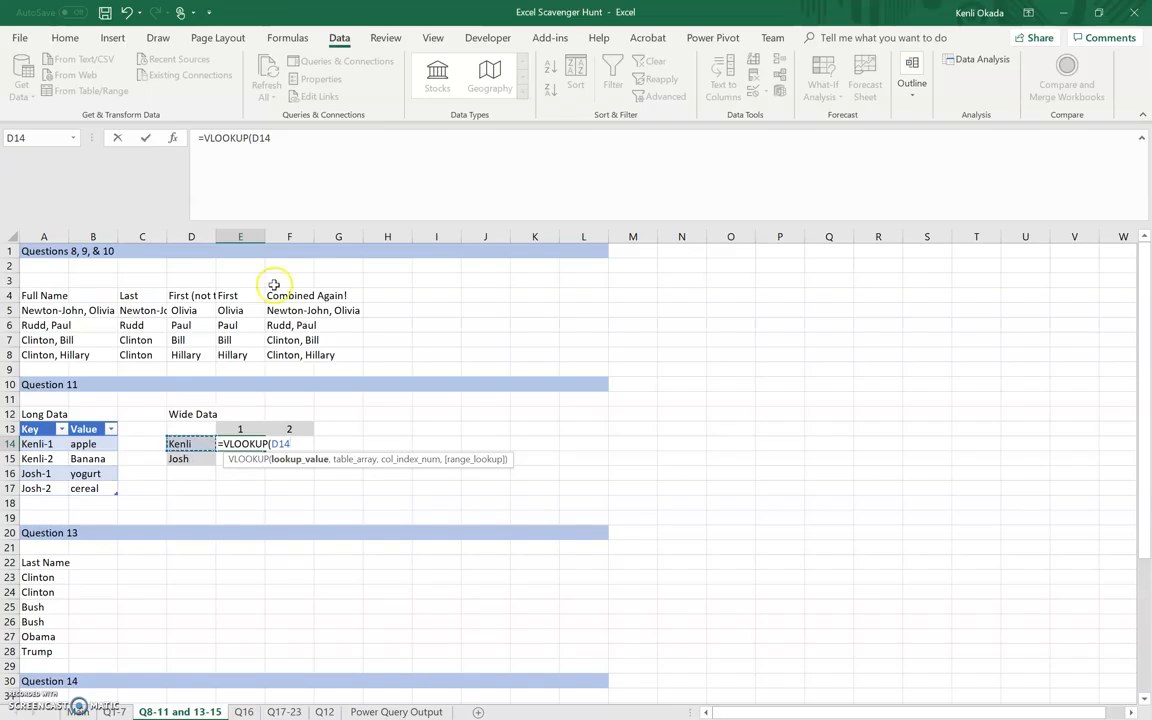
left_click(254, 139)
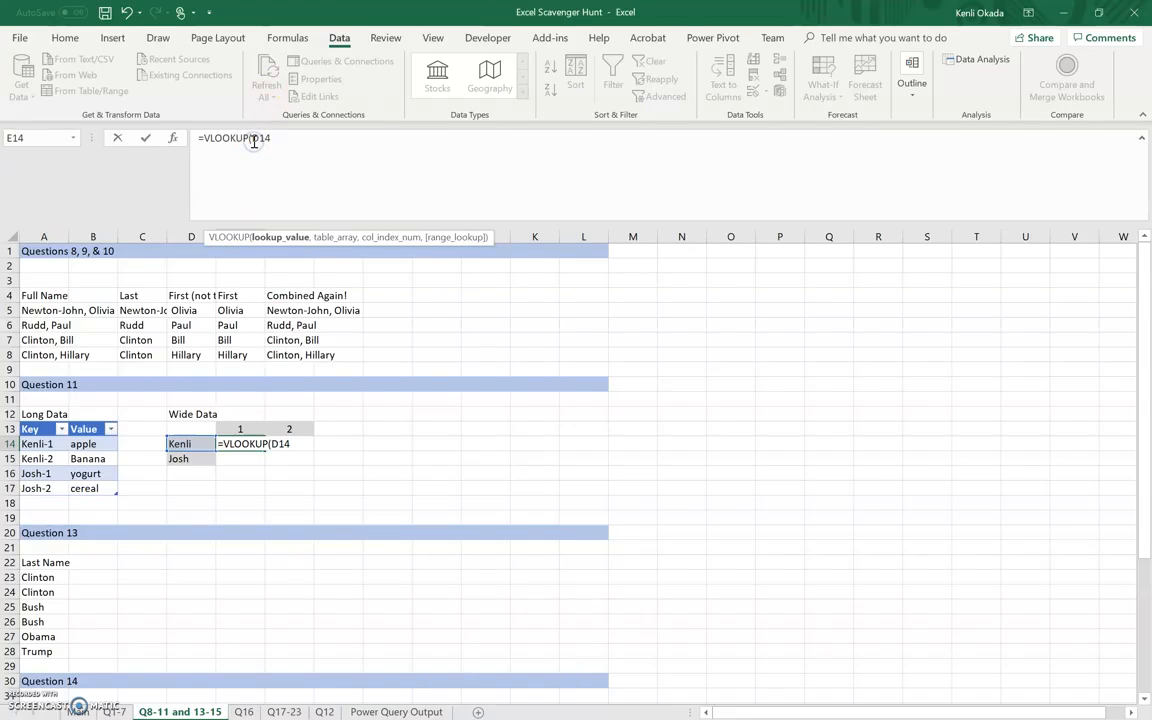
type("$D14&\"-\"&")
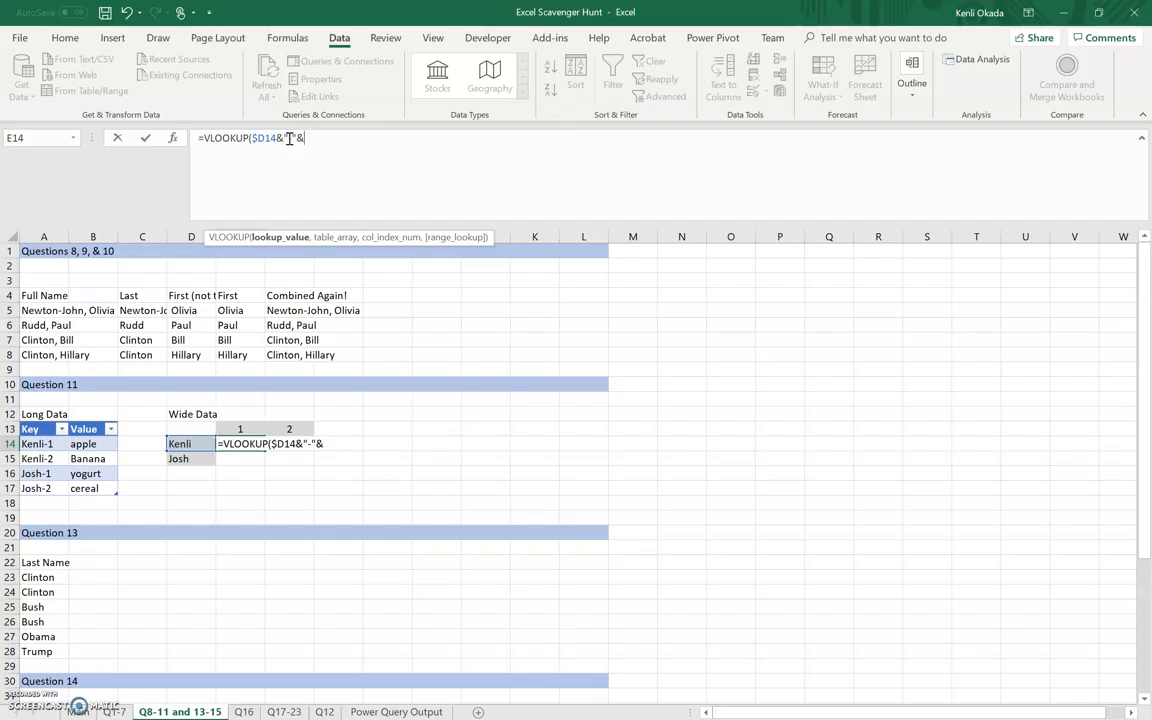
left_click(245, 428)
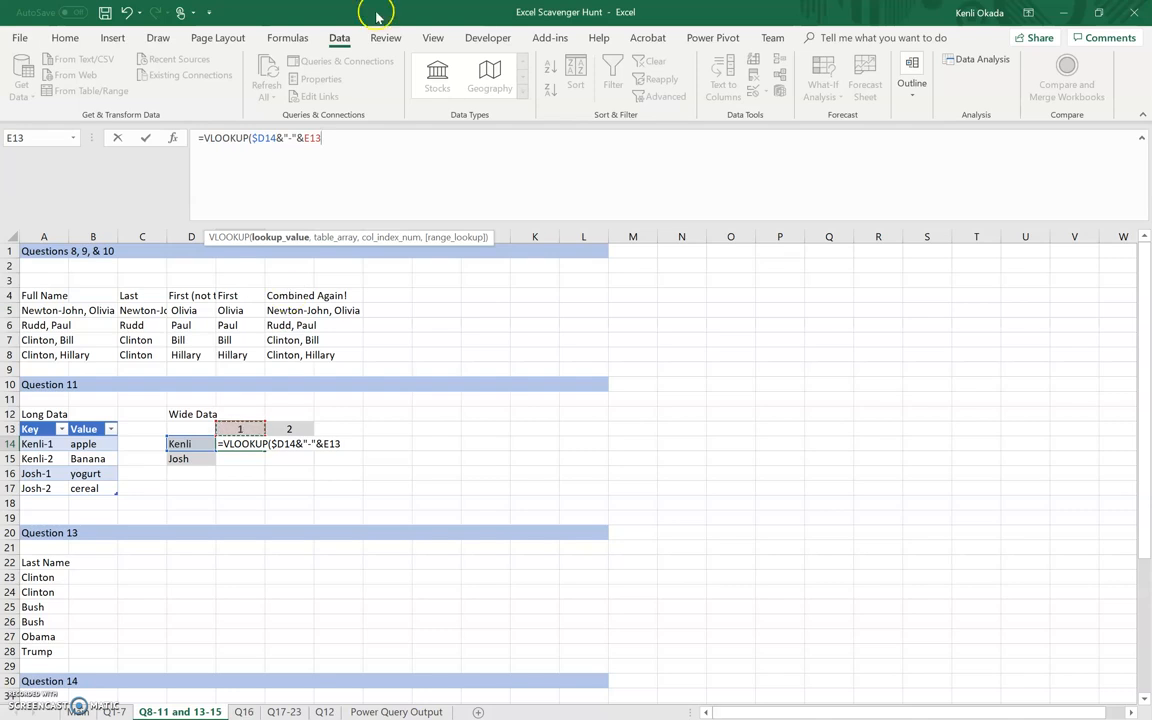
left_click(311, 138)
type("$")
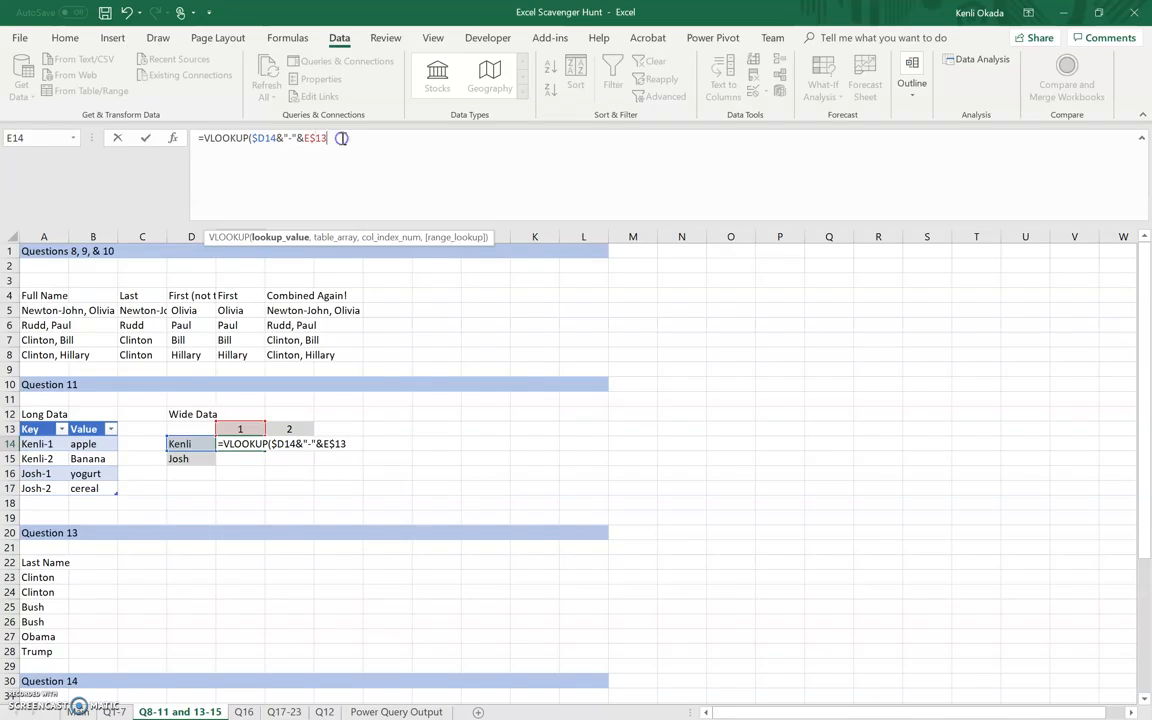
Step: Complete the E14 VLOOKUP with the Long Data table Table16, column 2 and FALSE, and fill the formula across E14:F15
type(",")
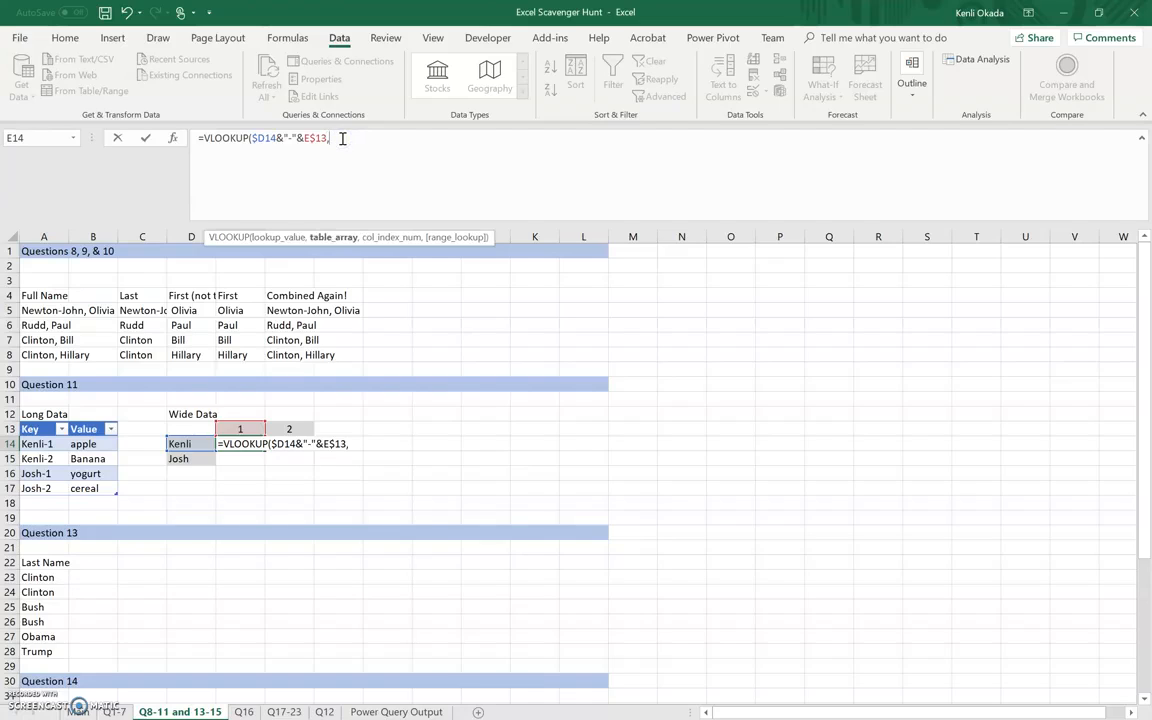
left_click_drag(33, 425, 80, 422)
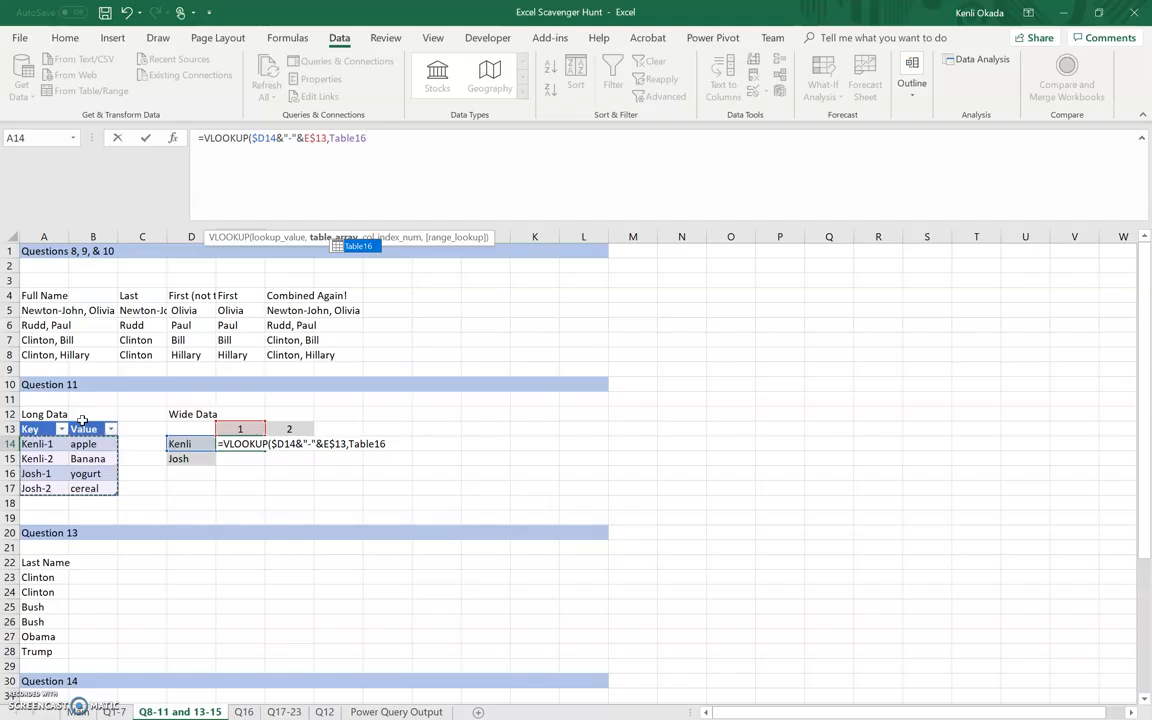
type(",")
type("2")
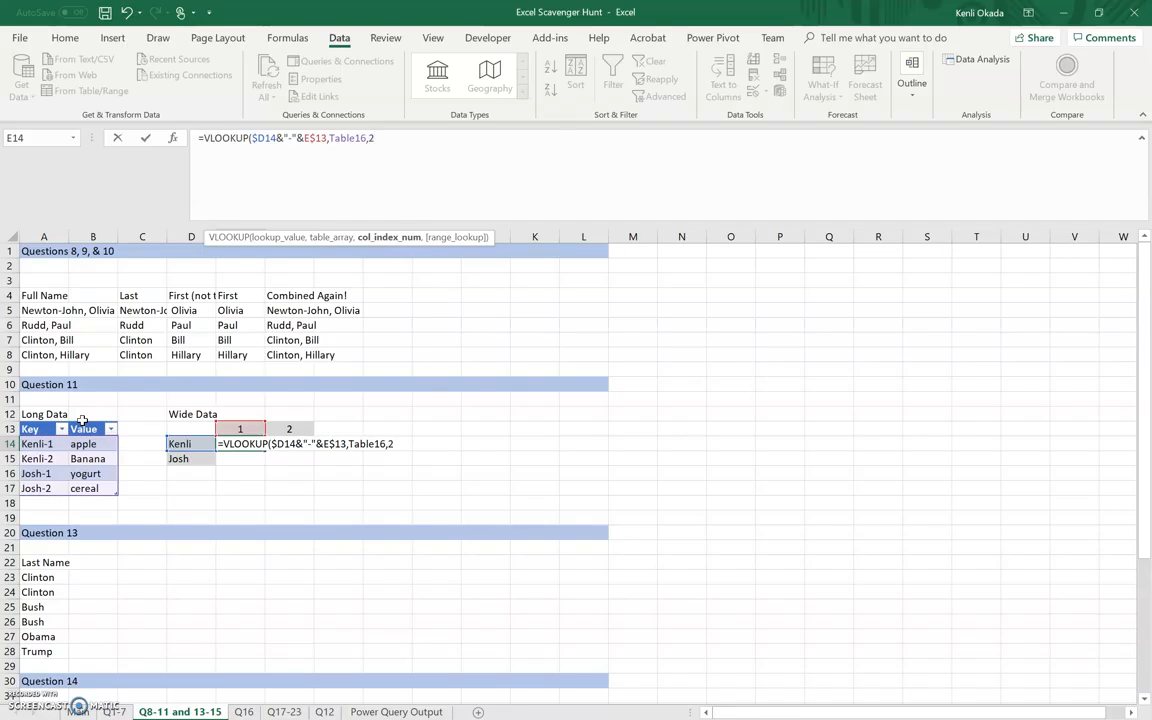
type(",false)")
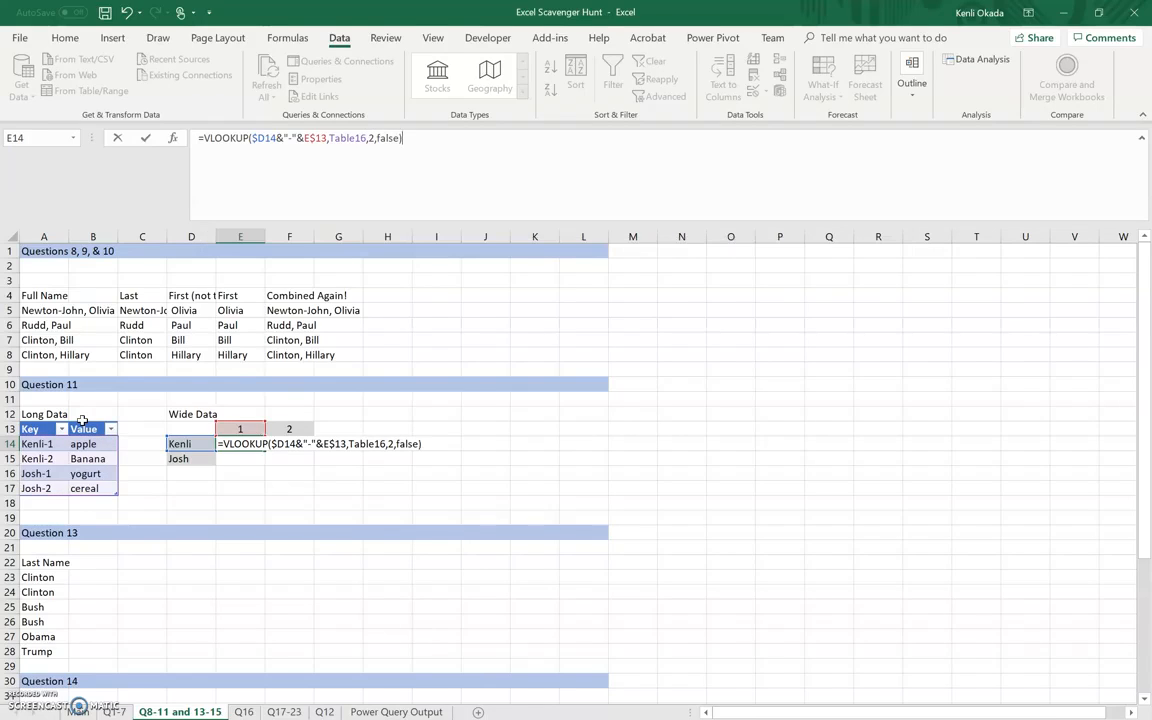
key("Return")
key("Up")
key("shift+Right")
key("shift+Down")
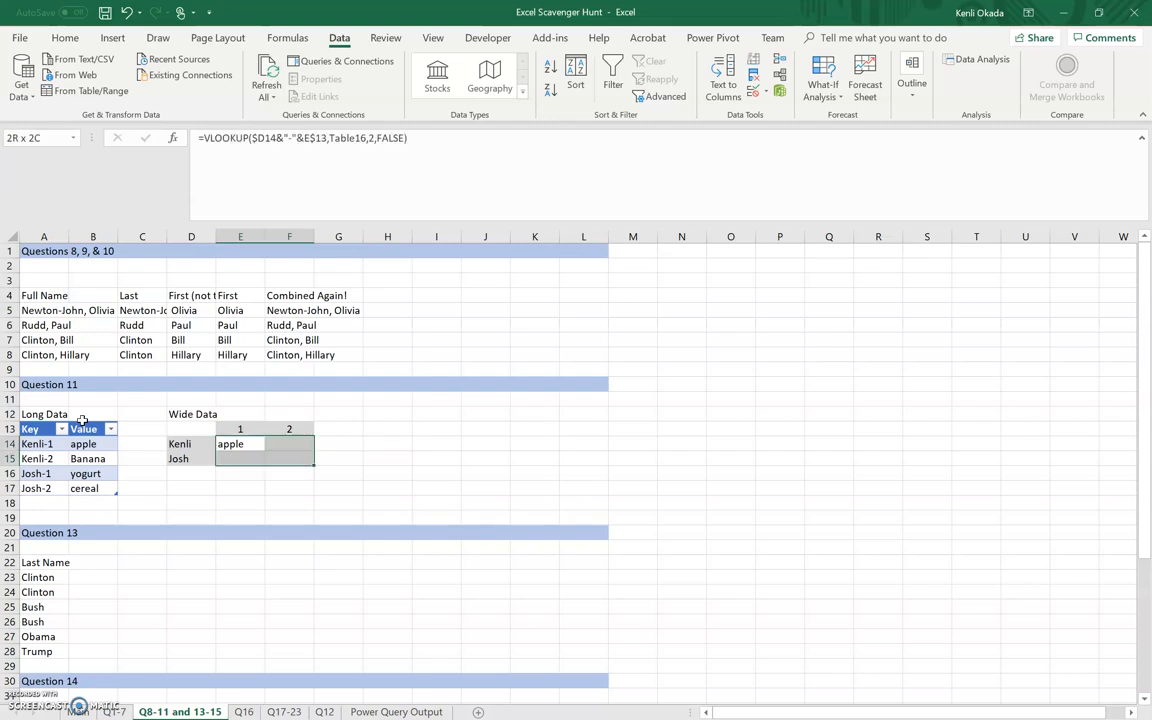
key("ctrl+r")
key("ctrl+d")
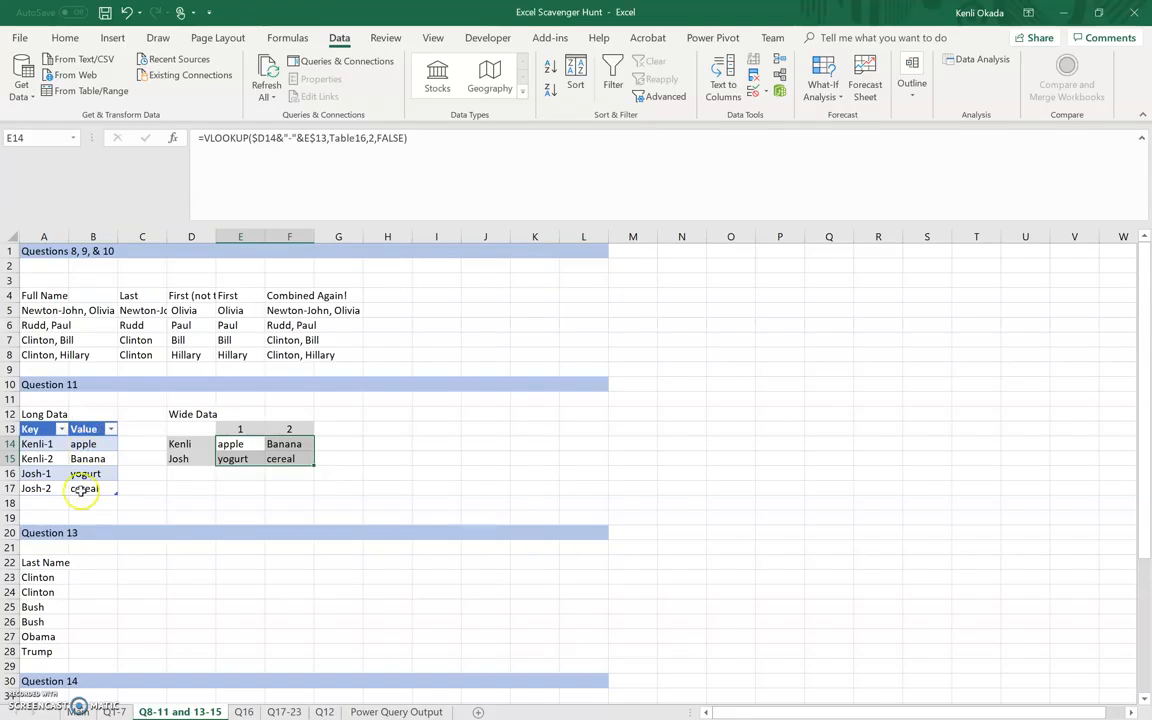
Step: Apply duplicate-values conditional formatting with Light Red Fill with Dark Red Text to the Question 13 last names in A23:A28
left_click(77, 711)
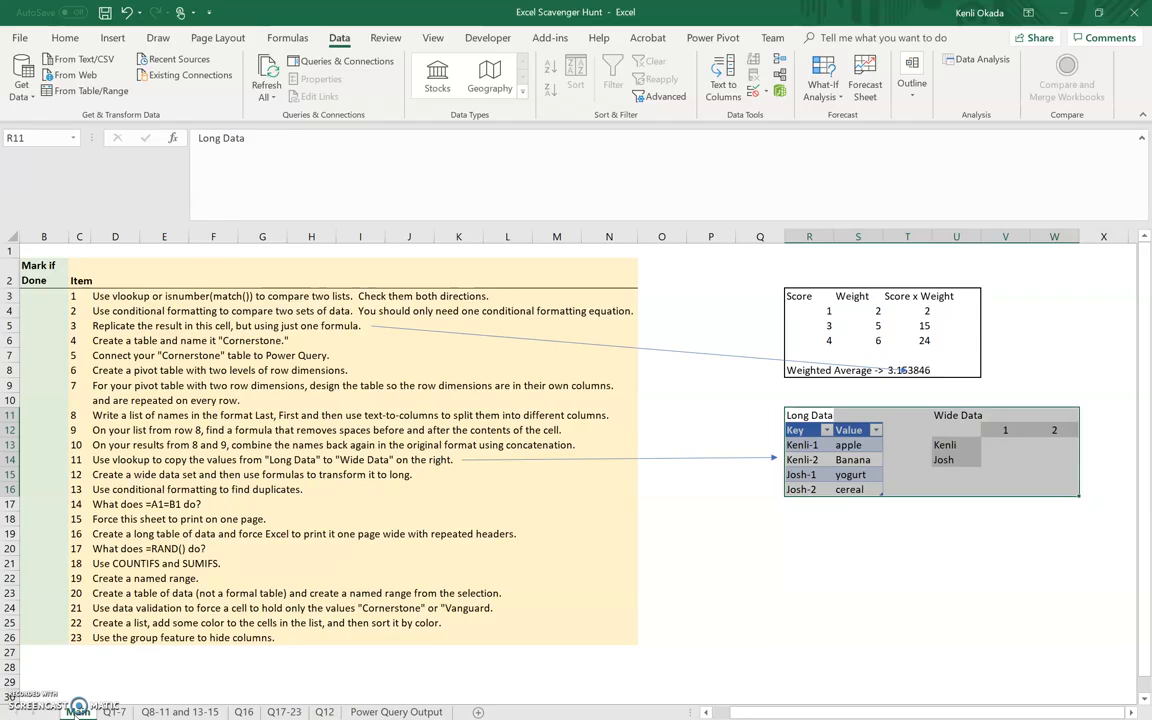
left_click(247, 711)
left_click(205, 711)
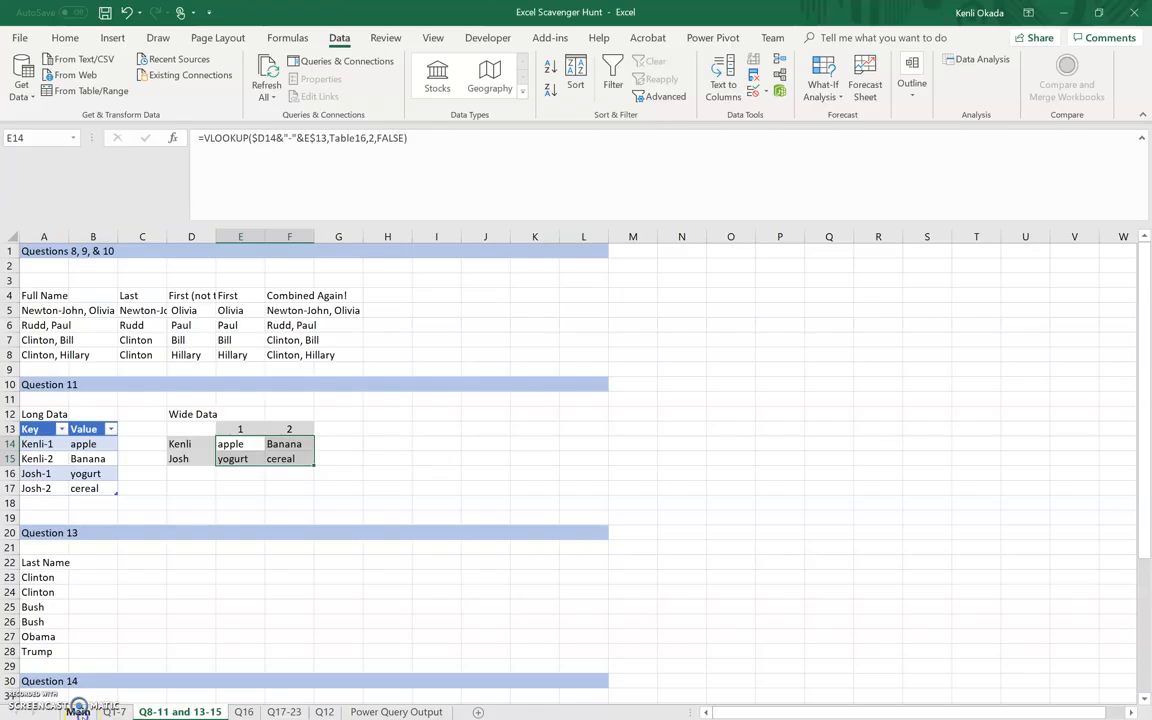
left_click(78, 710)
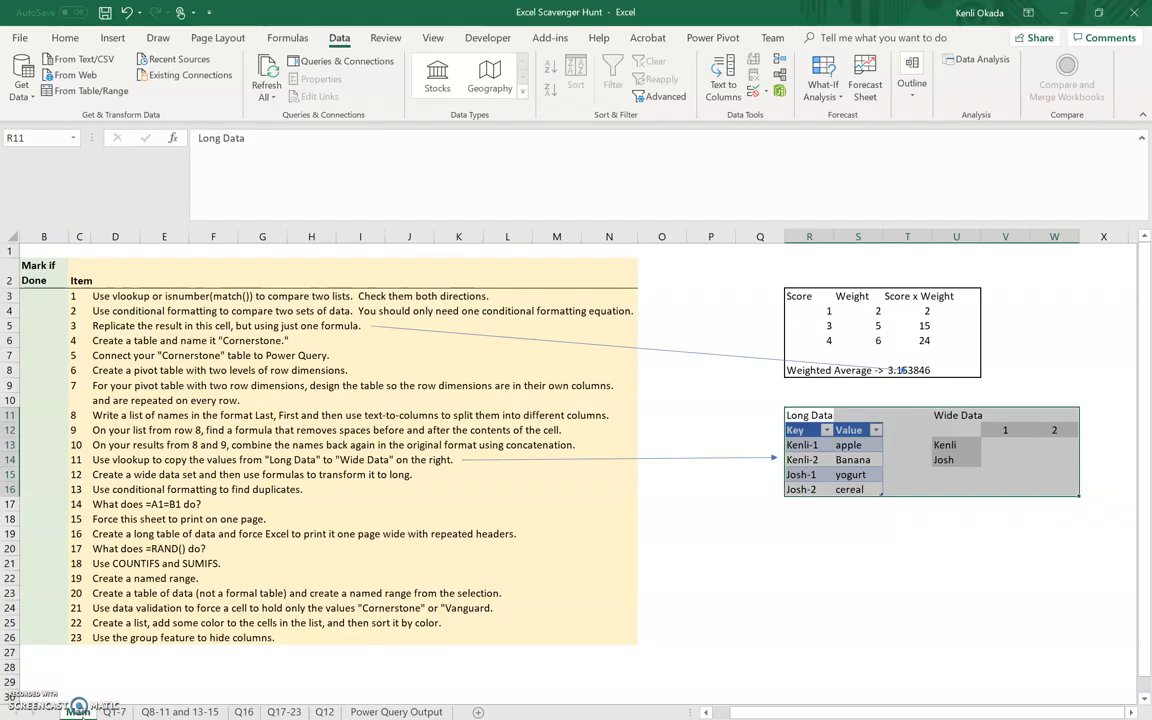
left_click(163, 712)
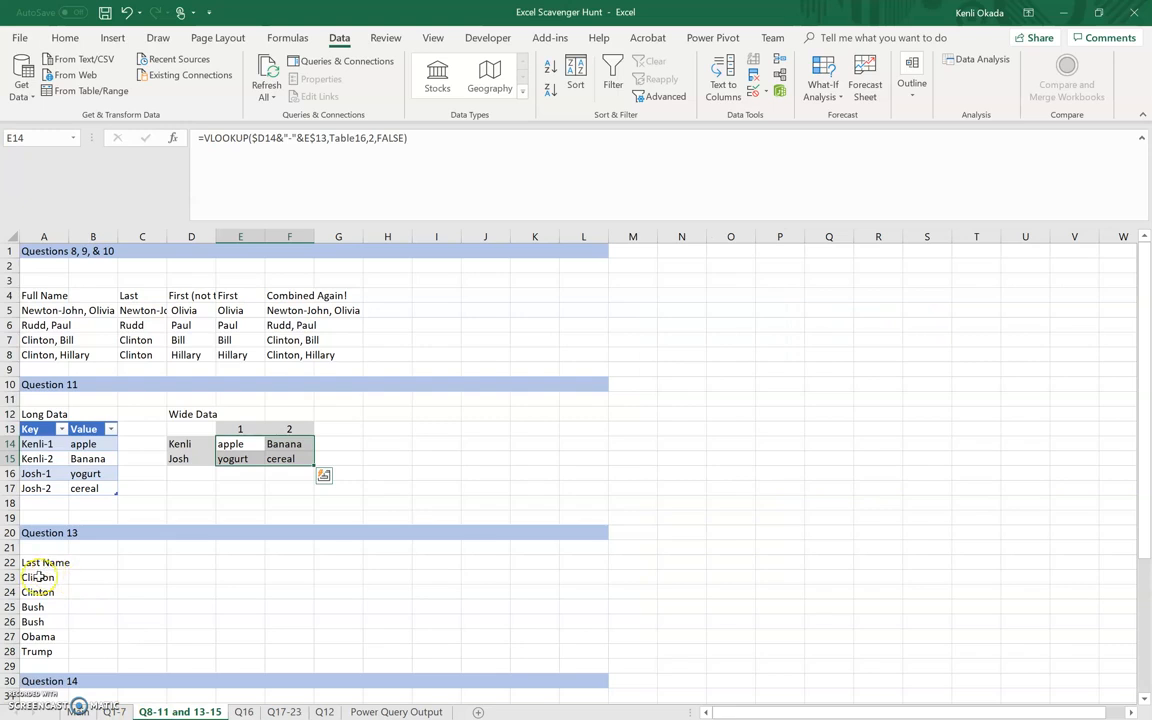
left_click_drag(38, 577, 38, 651)
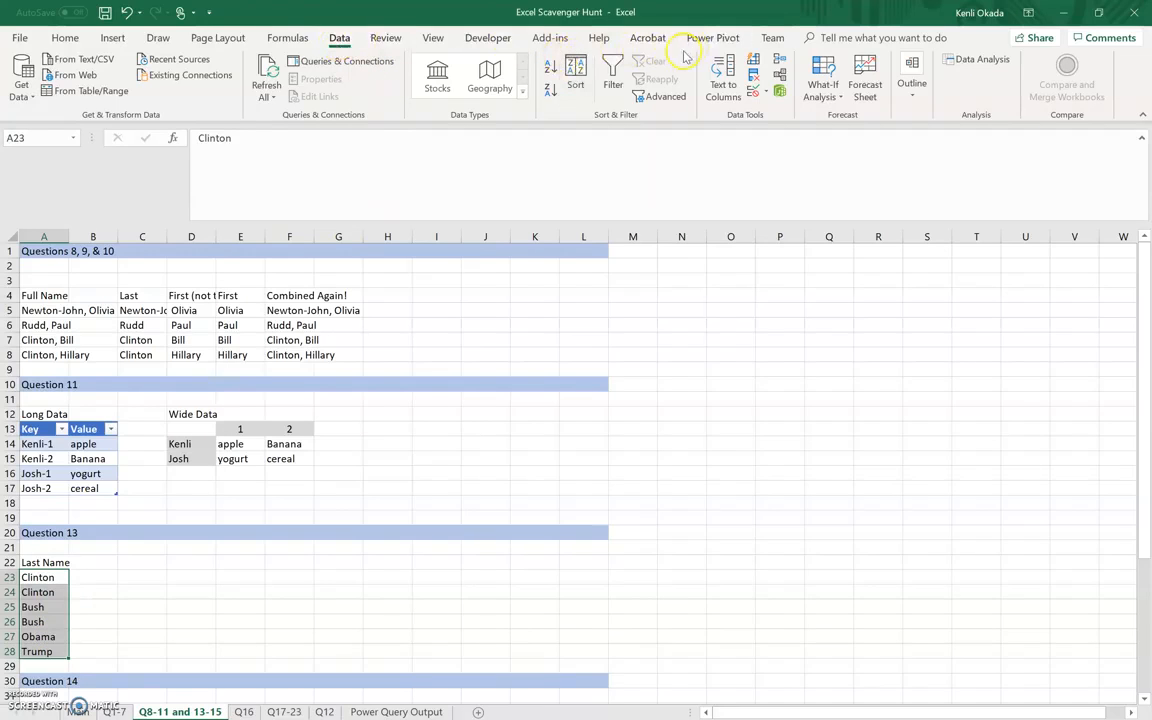
left_click(64, 37)
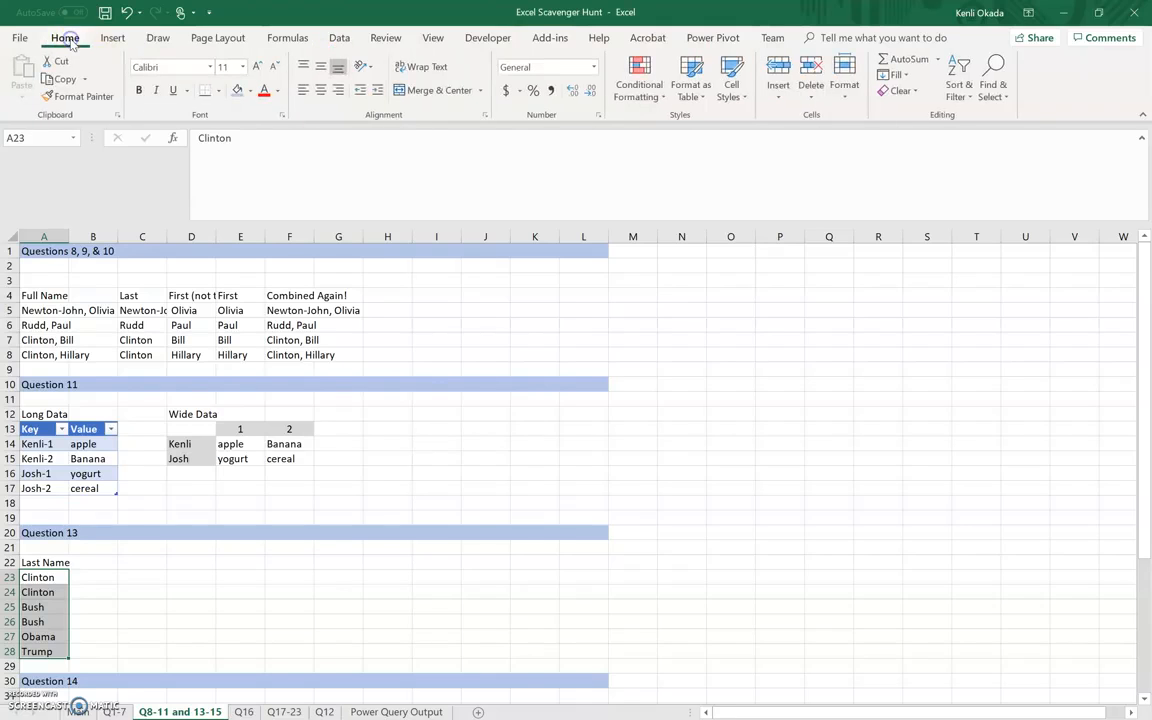
left_click(634, 90)
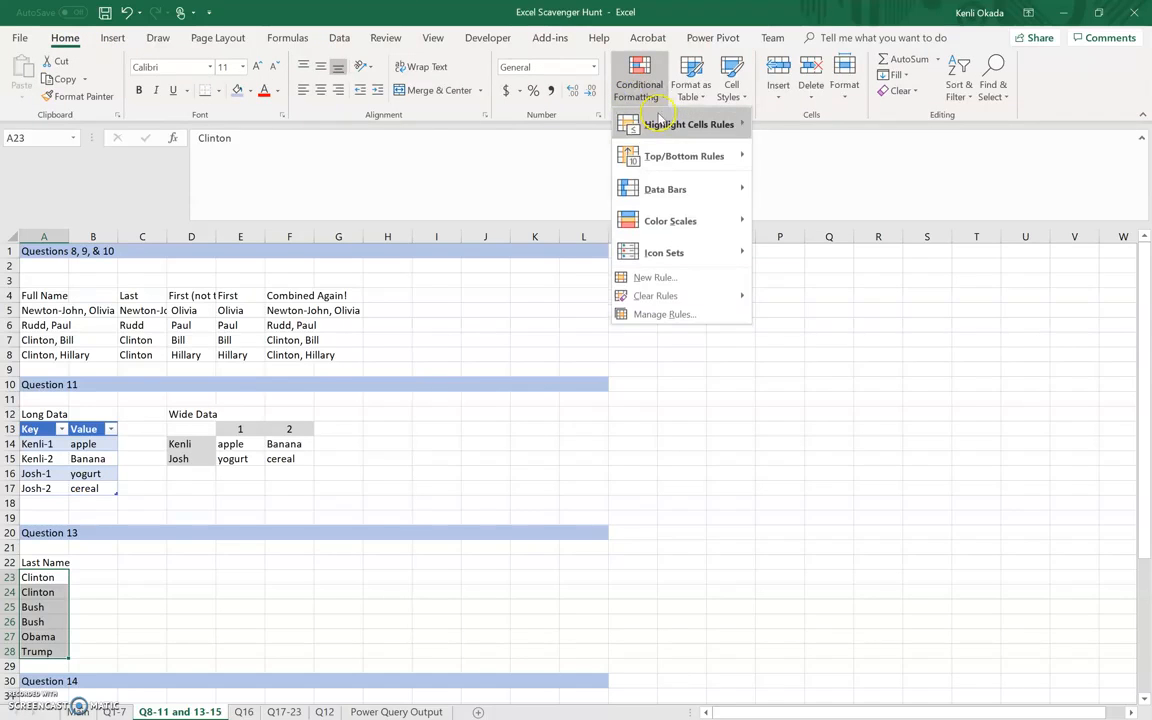
mouse_move(726, 124)
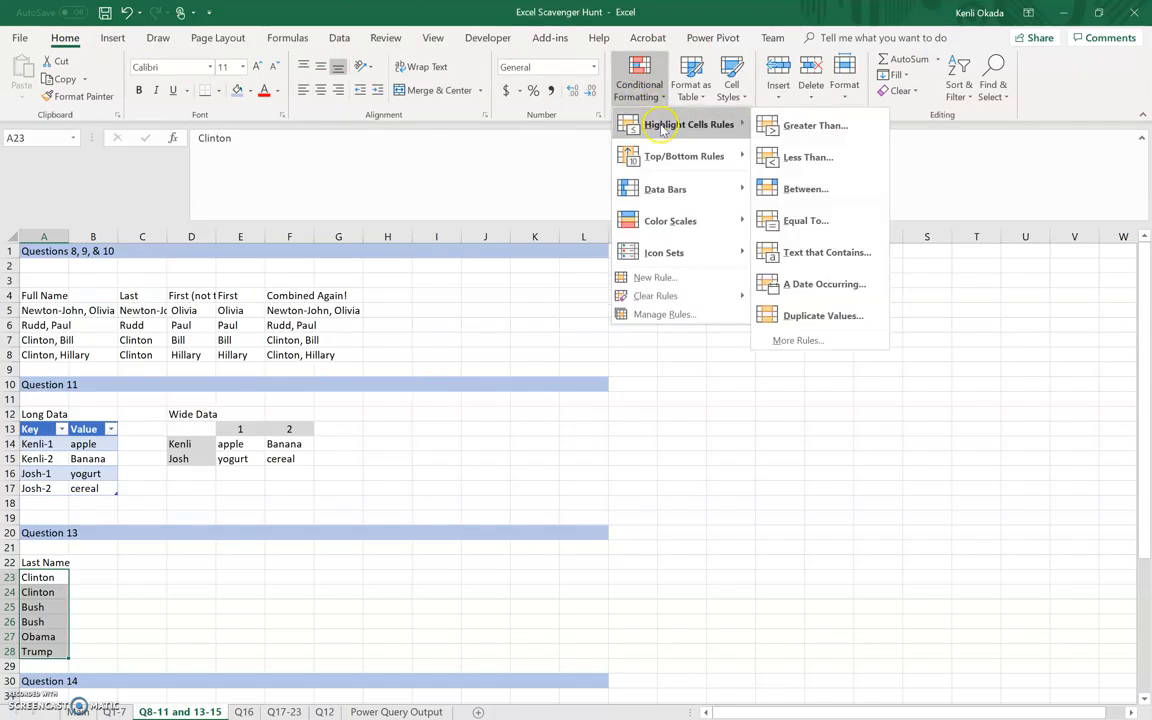
left_click(799, 316)
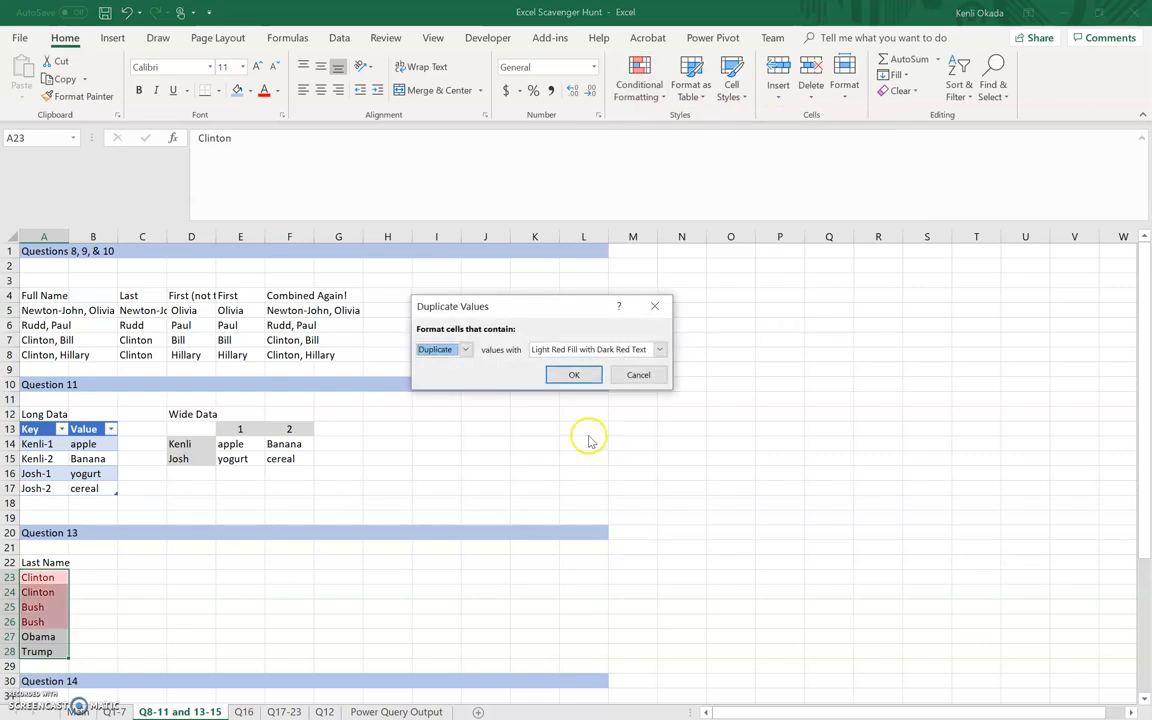
left_click(586, 376)
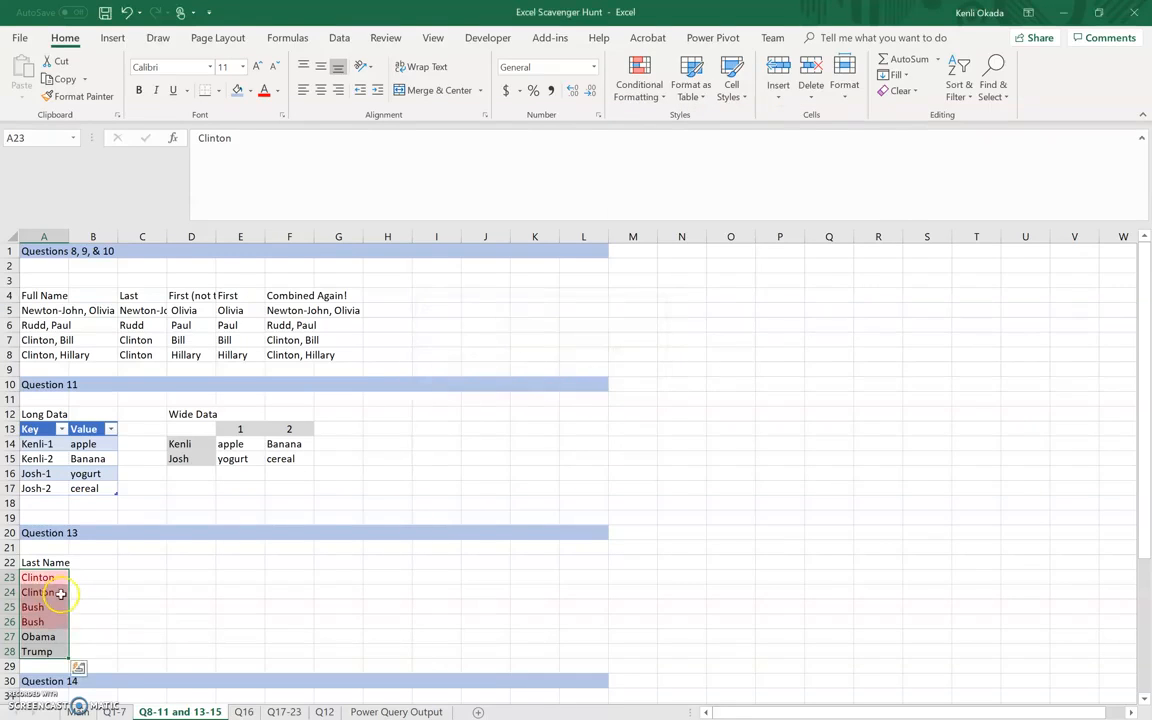
left_click(145, 618)
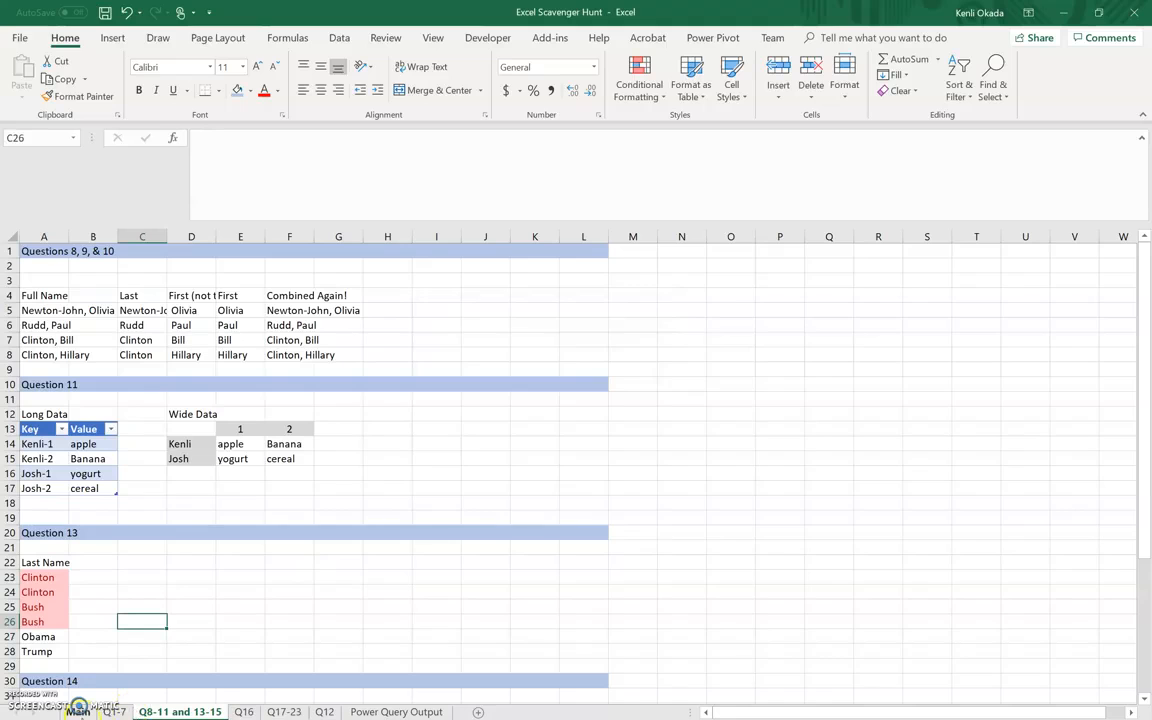
Step: Check question 14 on the Main sheet and examine the comparison formula in C32 of the Q8-11 and 13-15 sheet
left_click(77, 711)
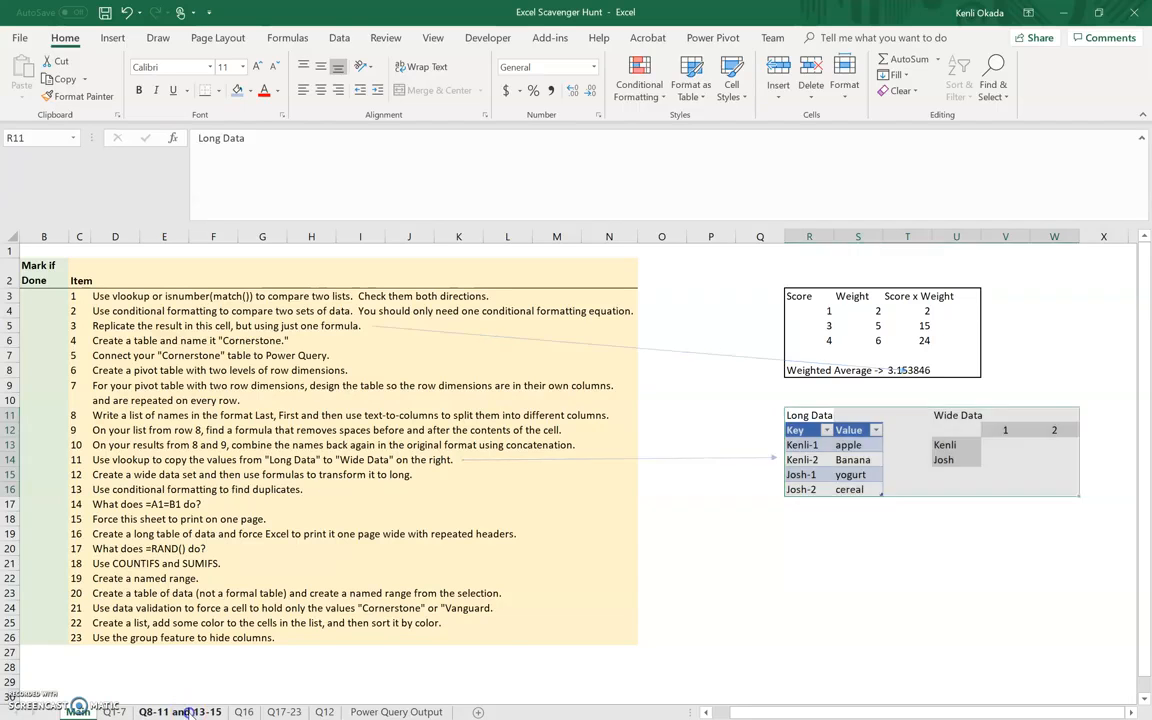
left_click(180, 711)
scroll(188, 615, "down", 4)
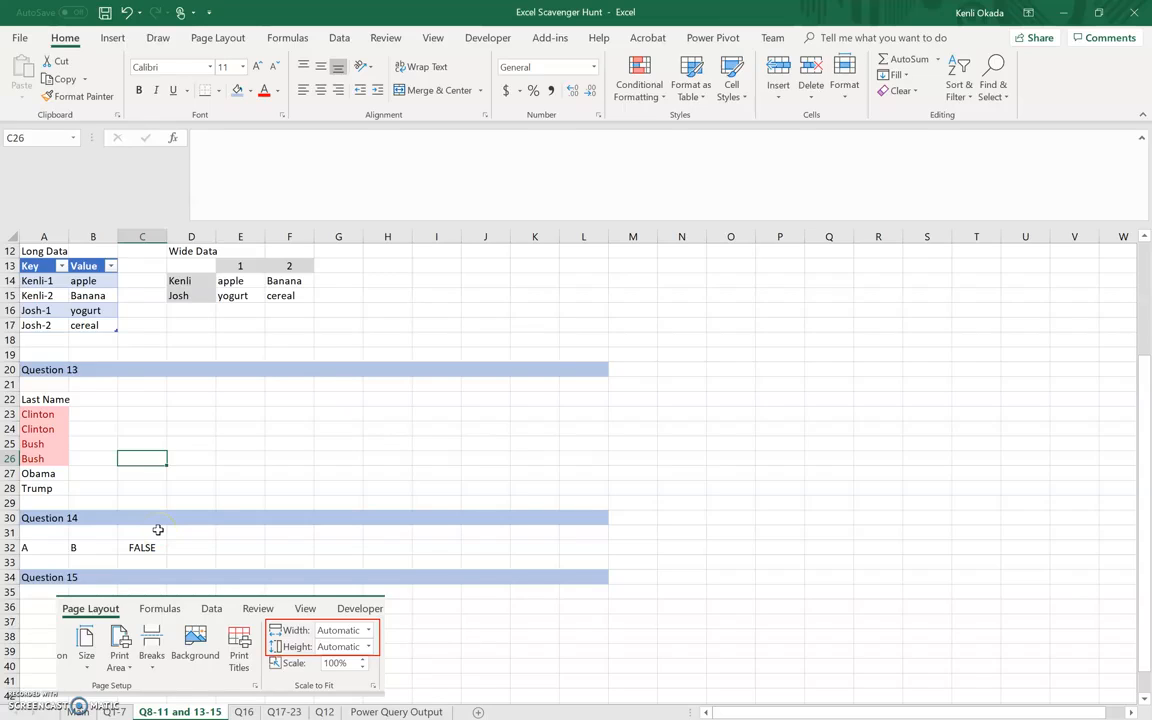
left_click(141, 546)
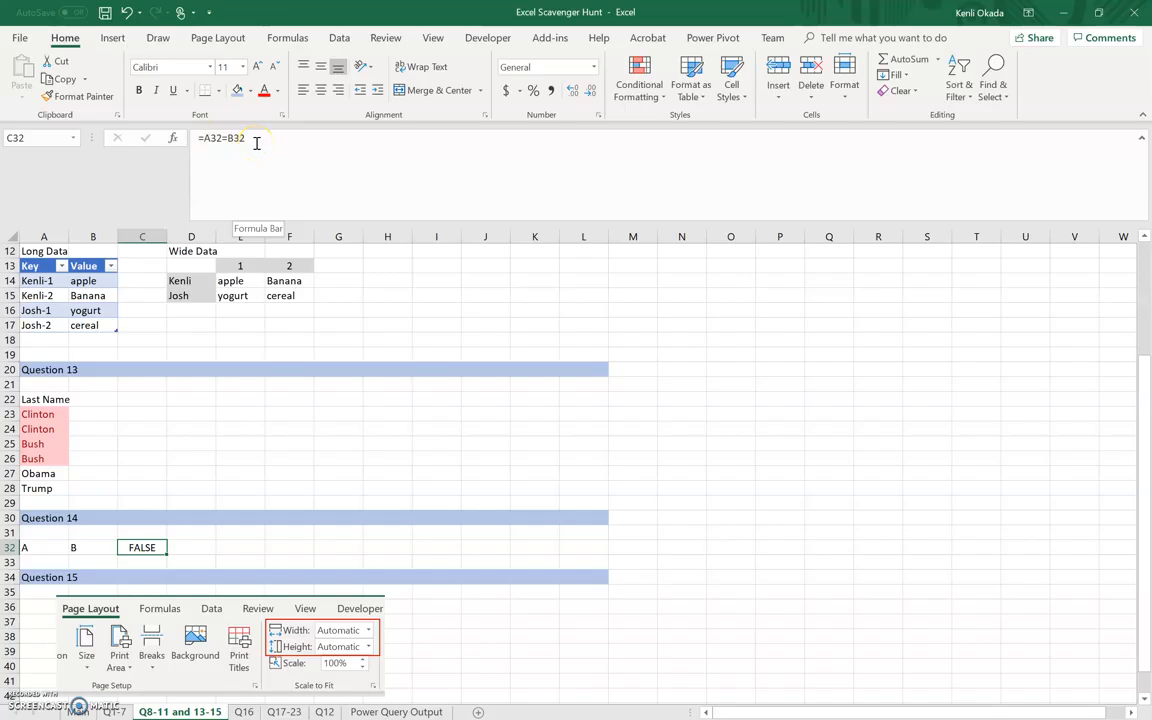
key("Return")
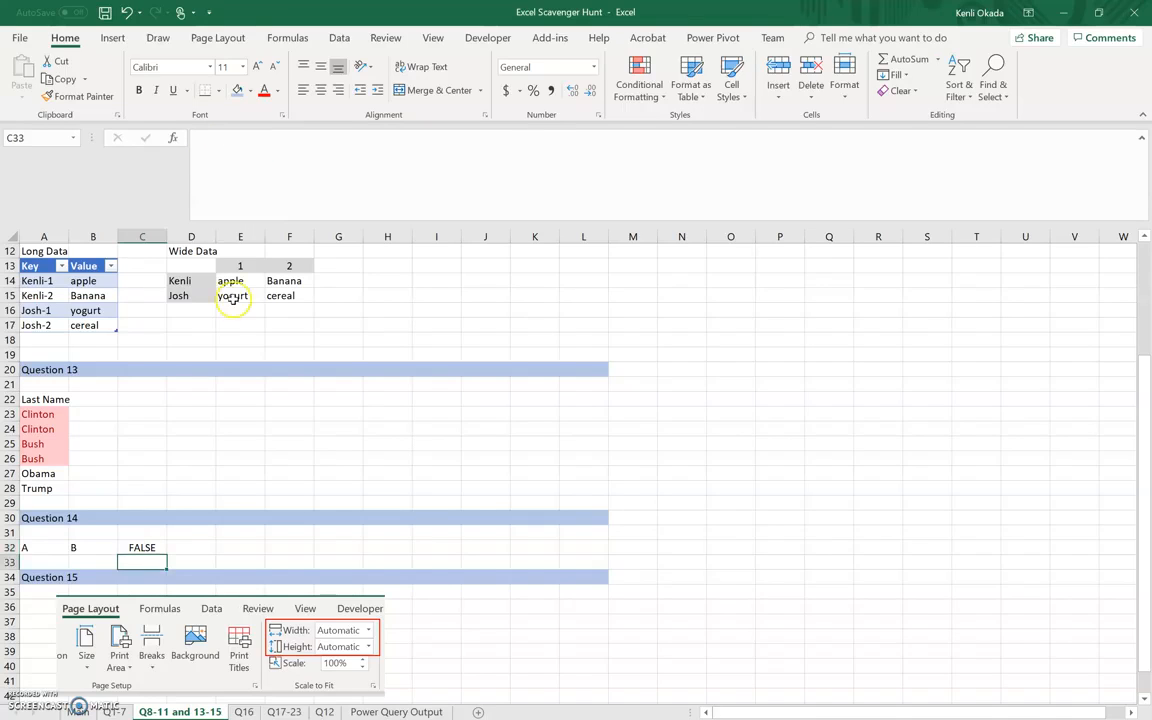
Step: Test the C32 comparison by setting B32 to A, and undo the change
left_click(100, 547)
type("A")
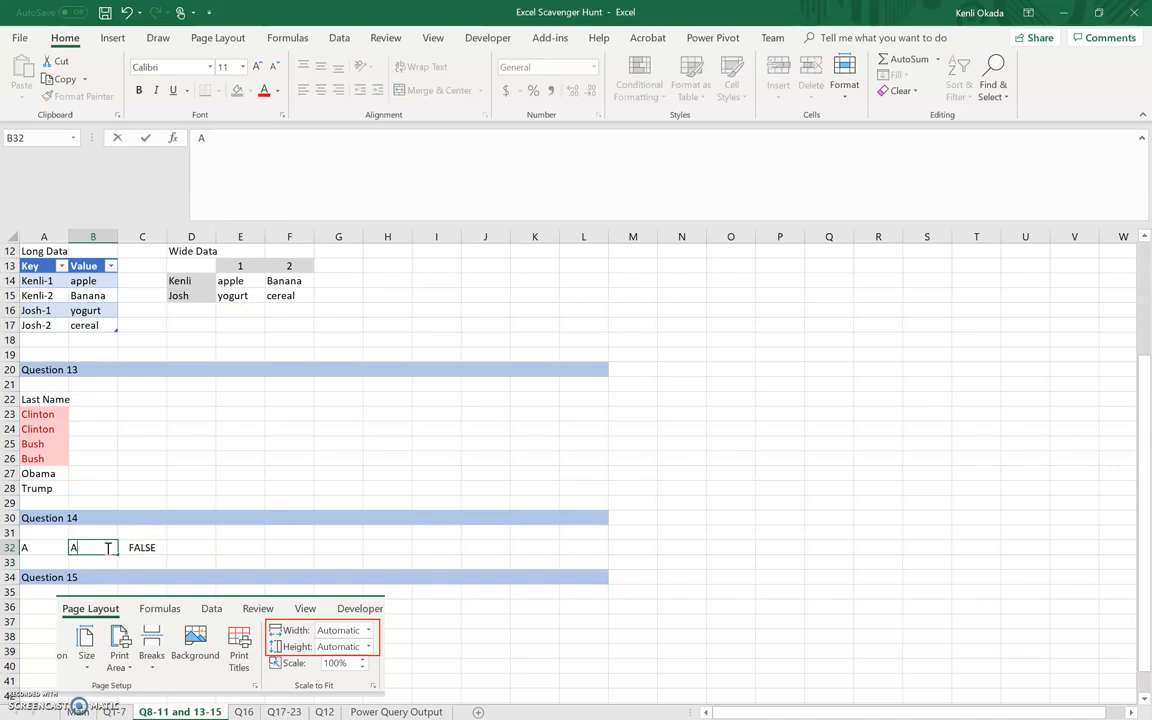
key("Return")
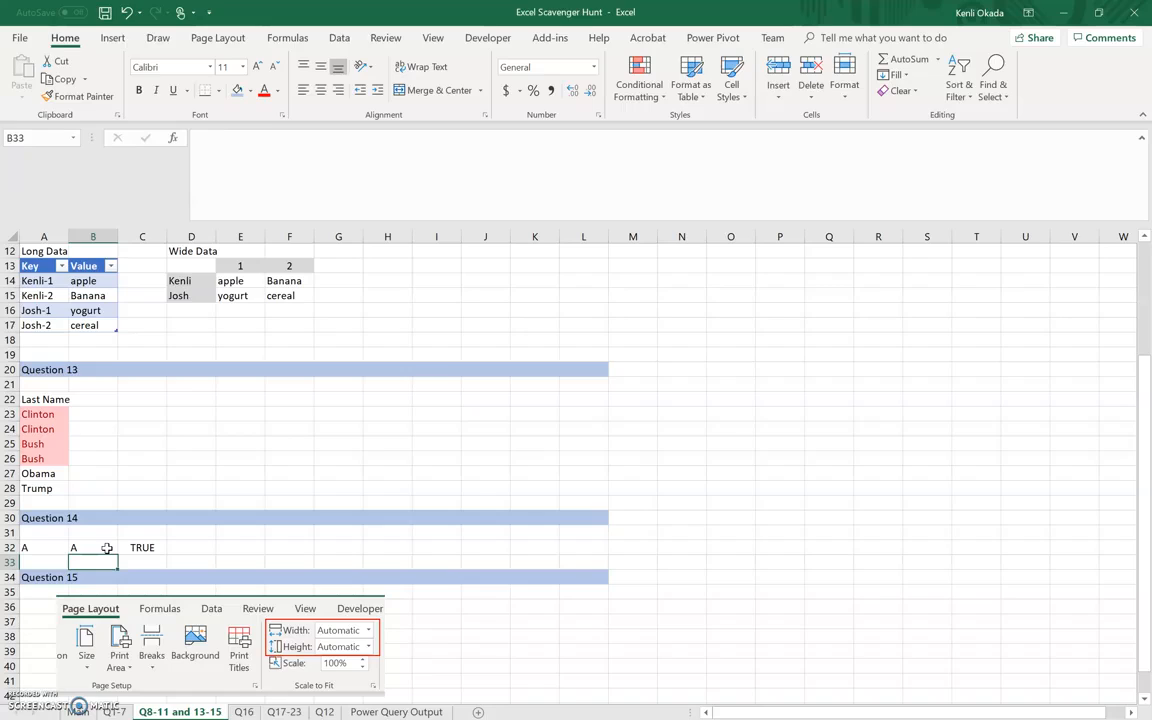
key("Up")
key("Right")
key("Right")
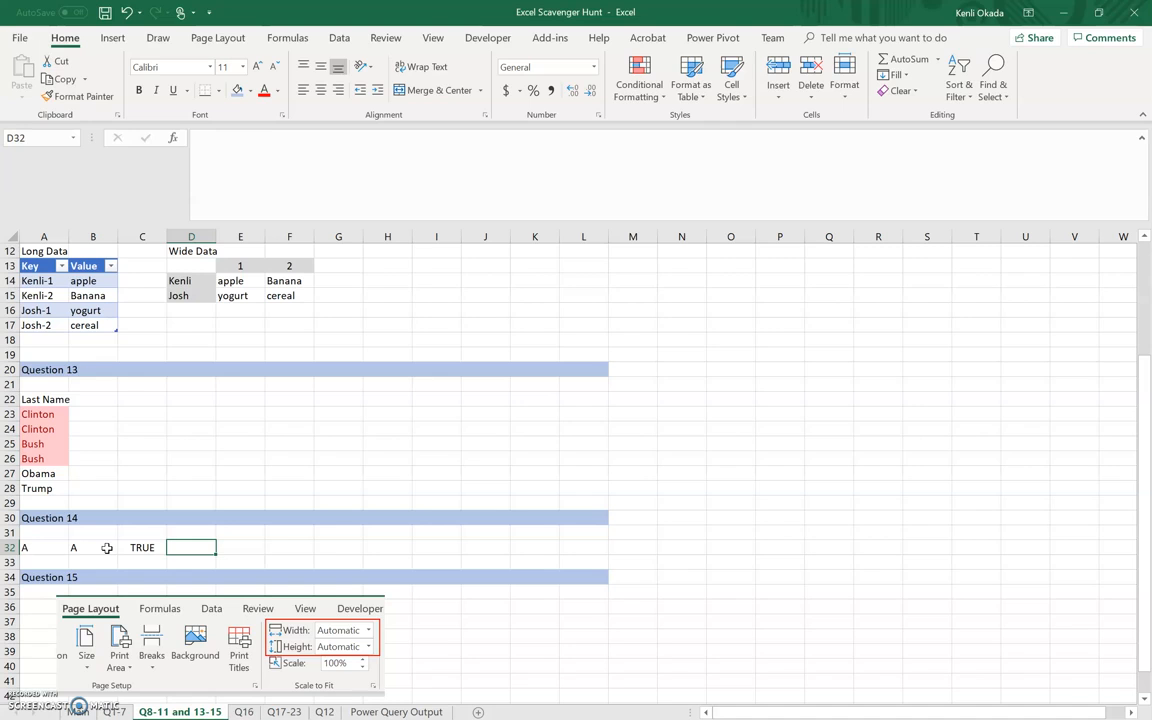
key("ctrl+z")
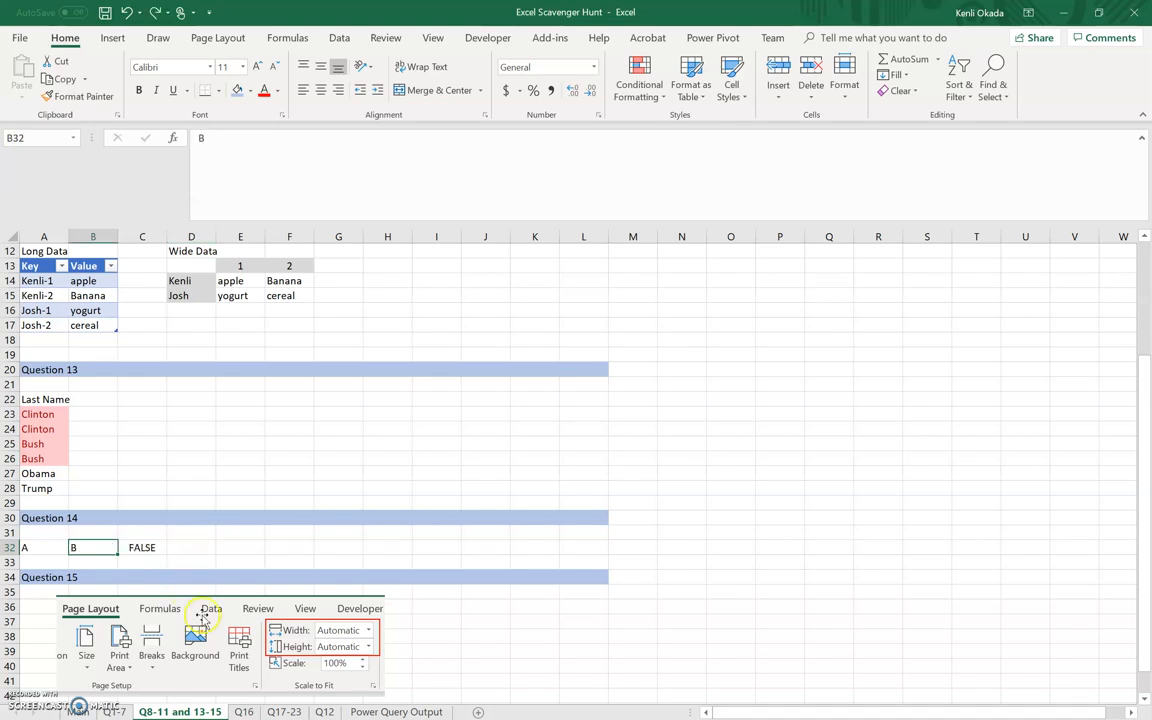
Step: Check question 15 on the Main sheet and scale the Q8-11 and 13-15 sheet to print 1 page wide and 1 page tall
scroll(205, 626, "down", 1)
scroll(206, 626, "down", 2)
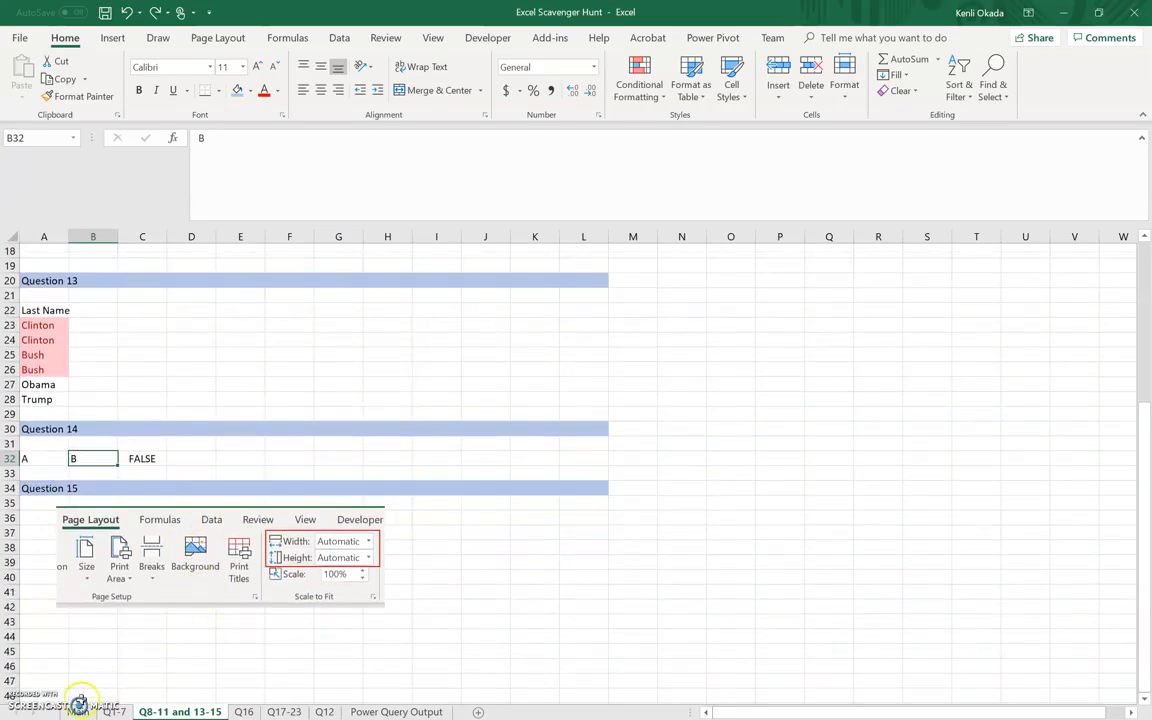
left_click(78, 710)
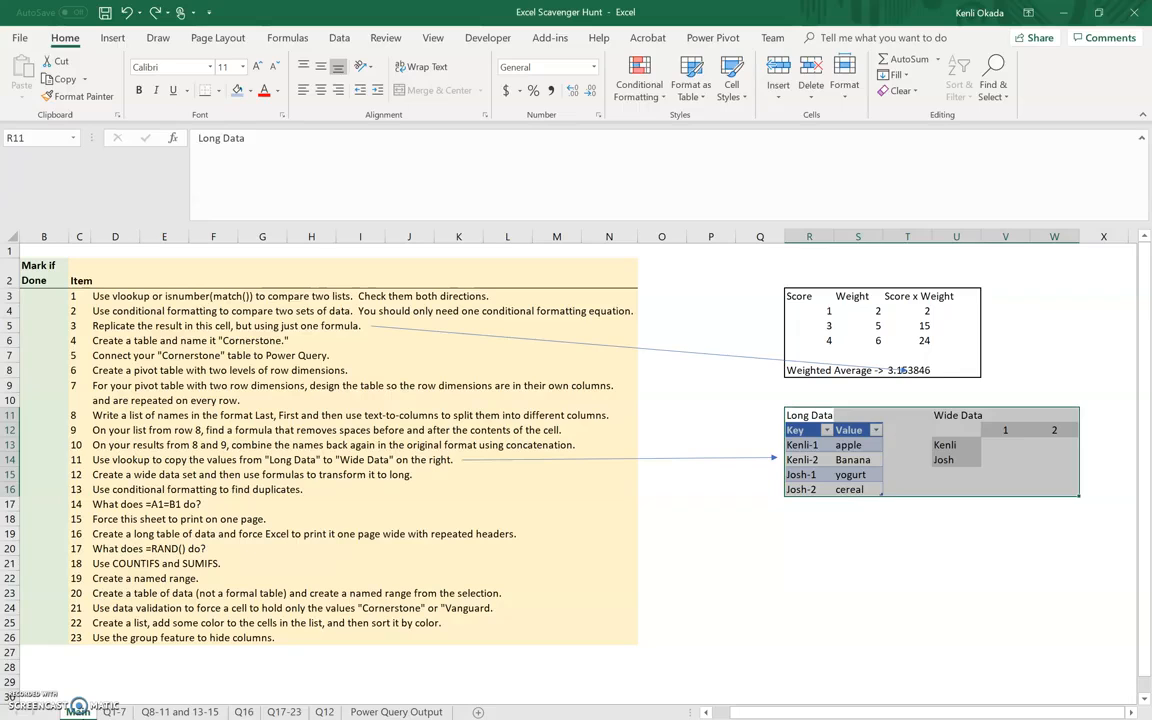
left_click(170, 712)
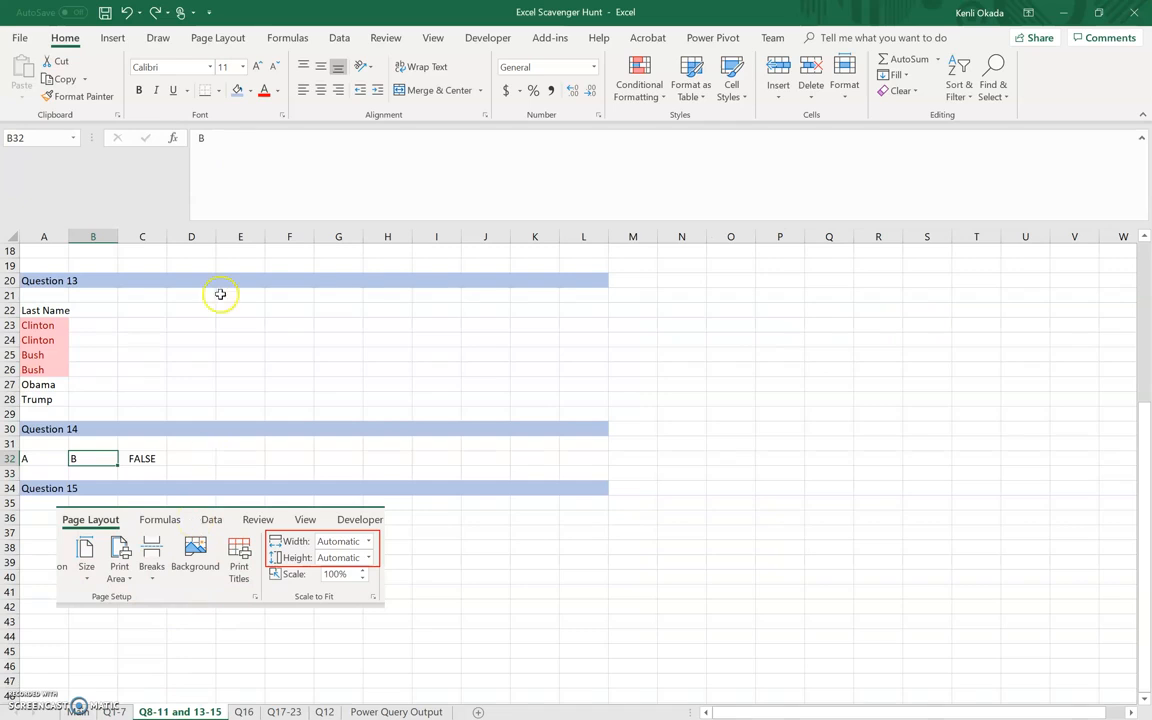
left_click(222, 40)
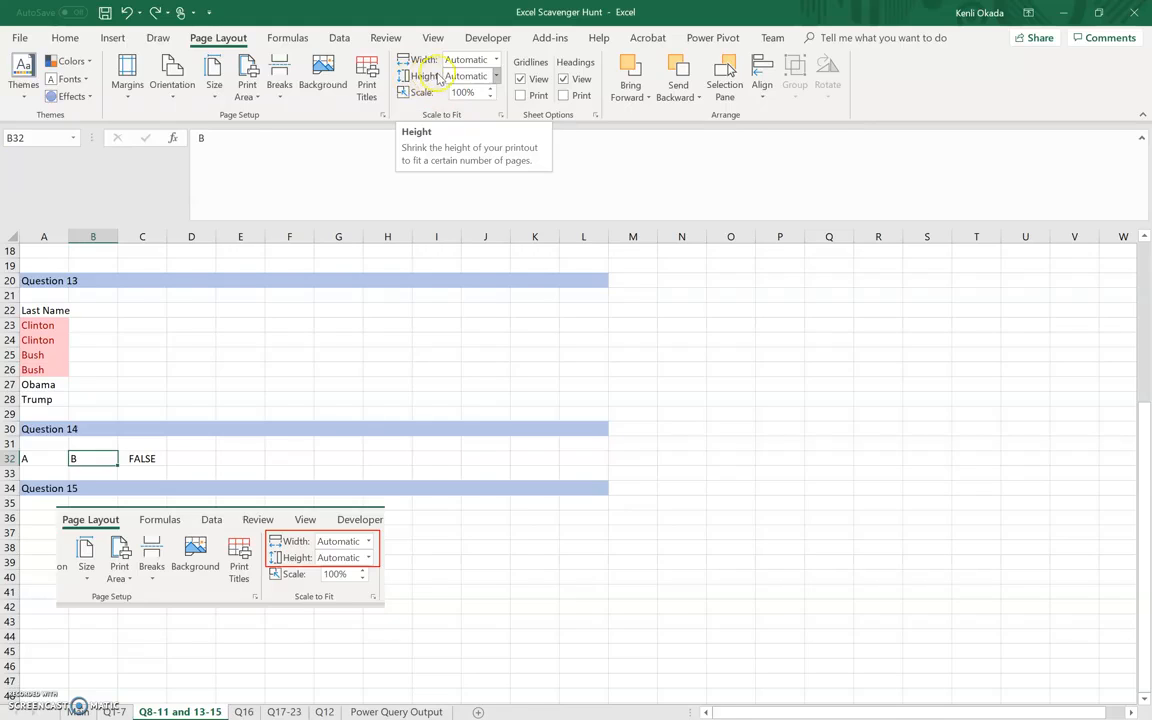
left_click(497, 61)
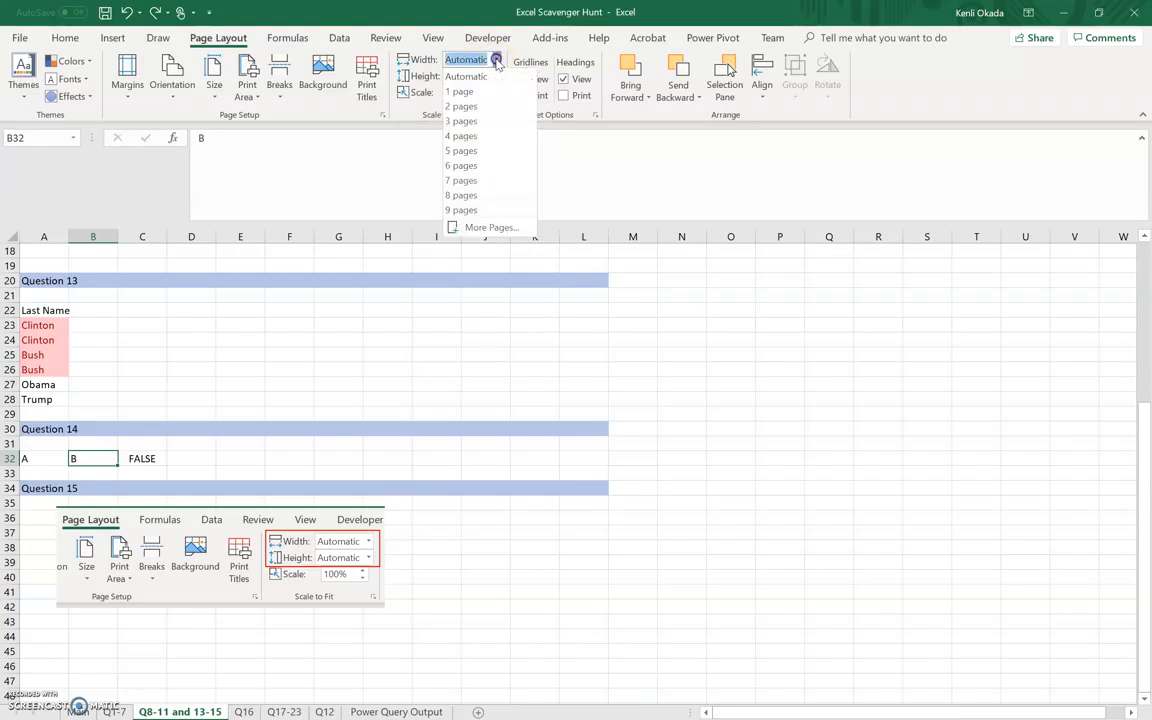
left_click(480, 88)
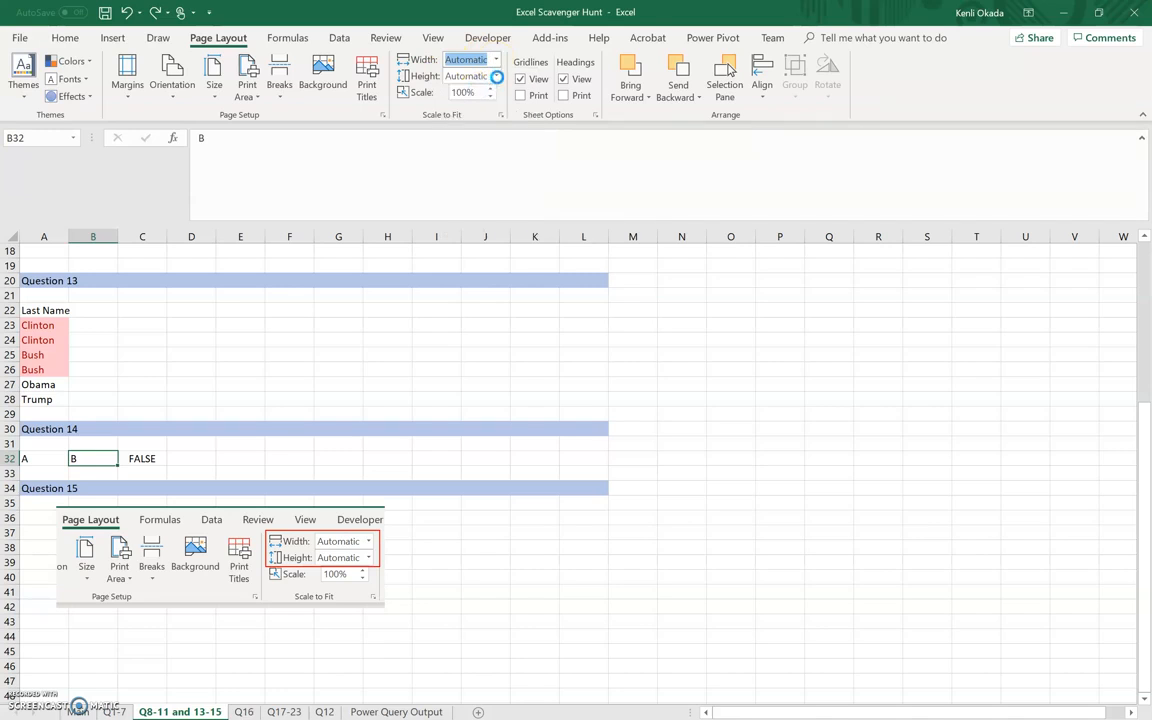
left_click(495, 76)
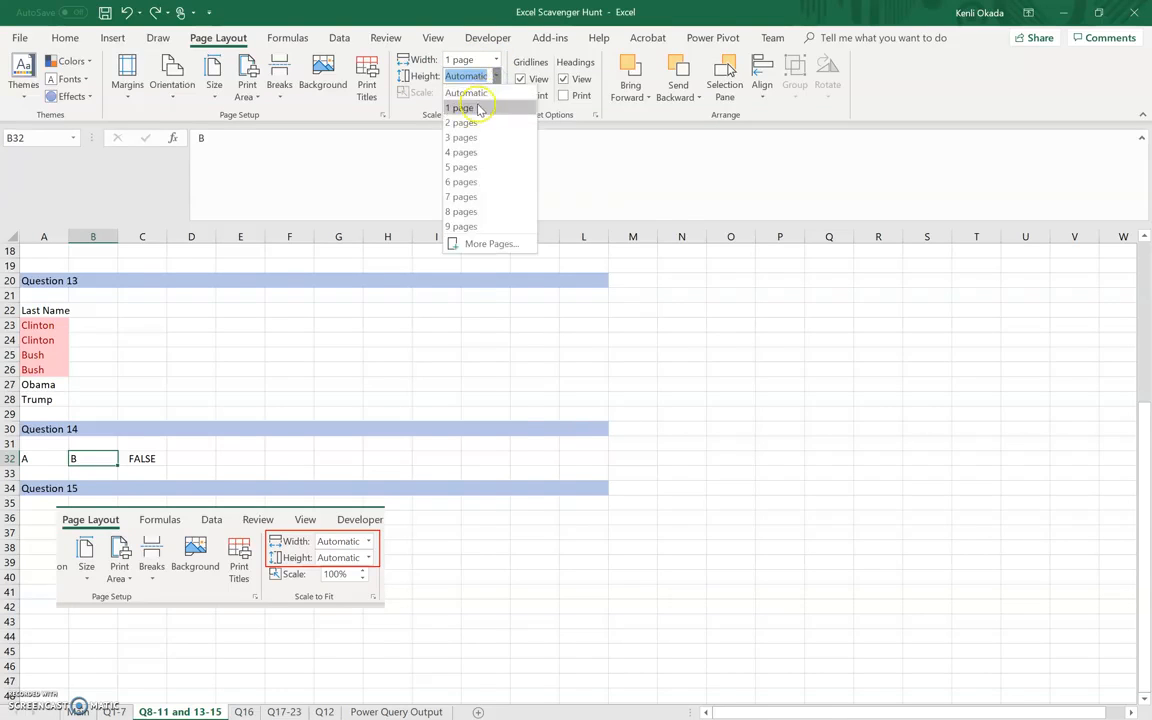
left_click(475, 107)
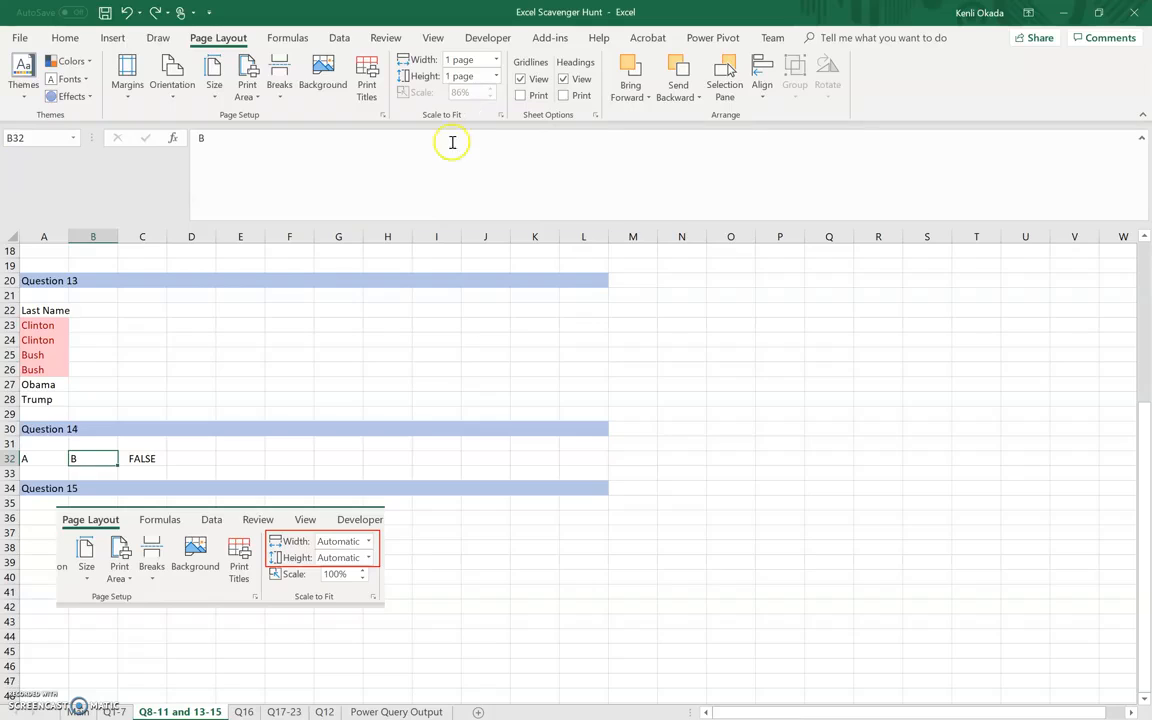
Step: Review the page fit of the Q8-11 and 13-15 sheet in the page break view and the print preview
left_click(348, 341)
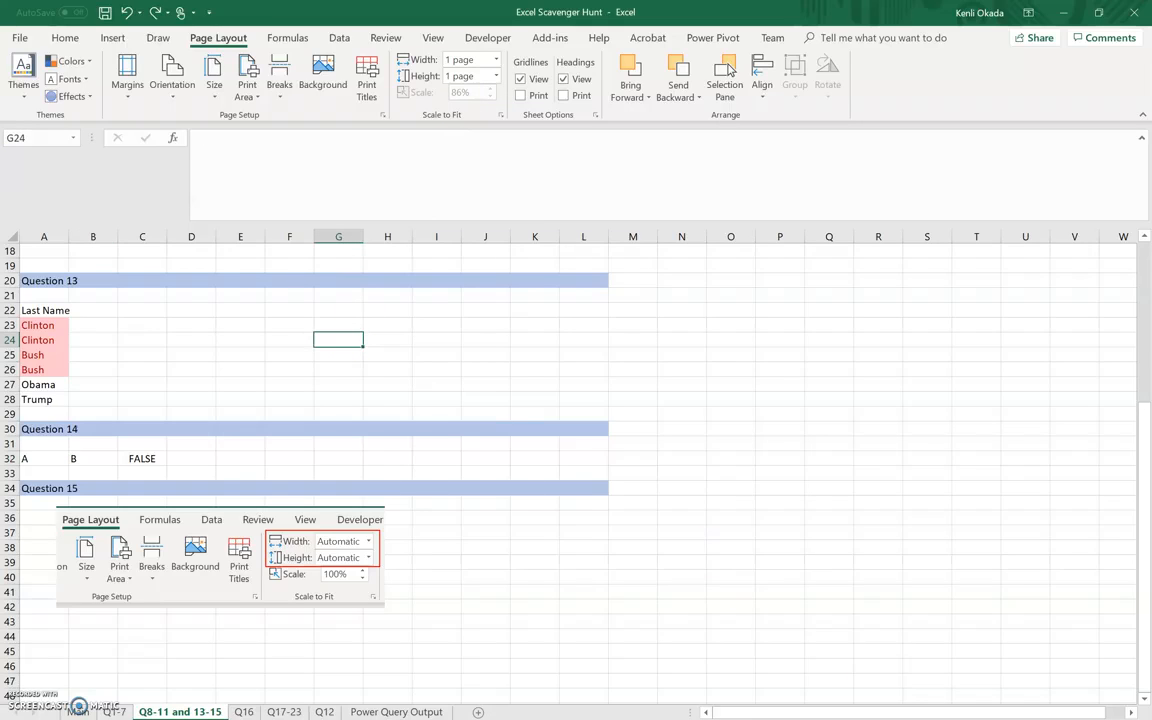
left_click(981, 718)
scroll(799, 403, "up", 6)
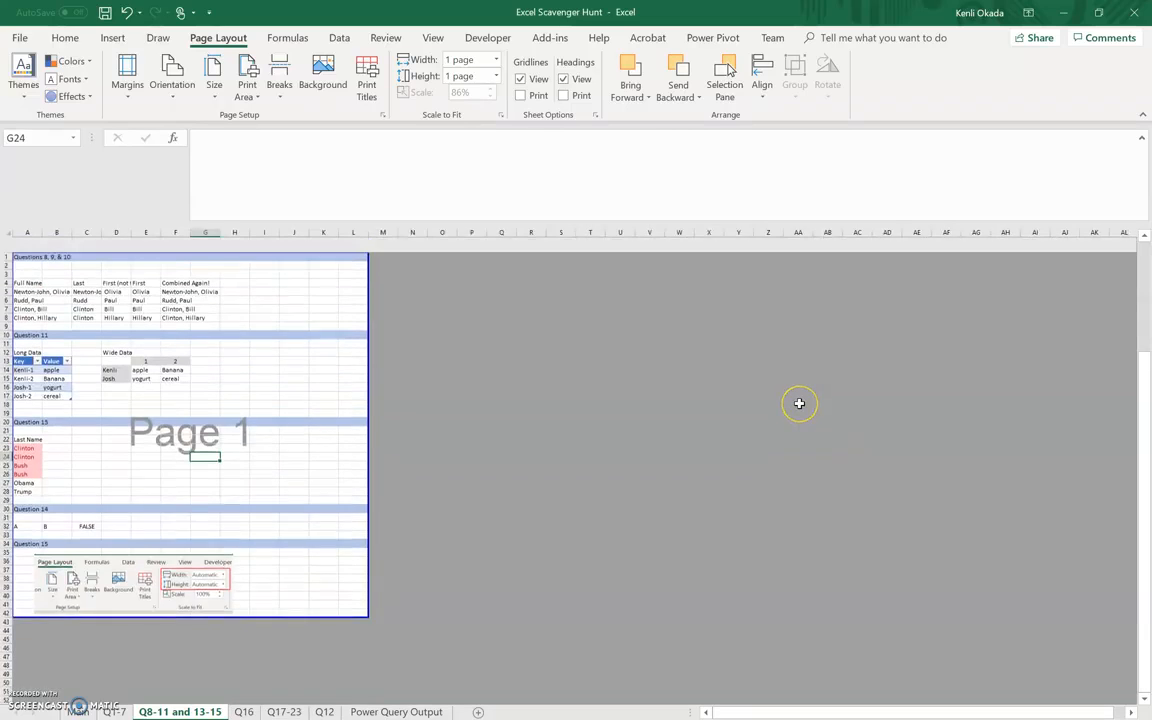
scroll(799, 403, "down", 1)
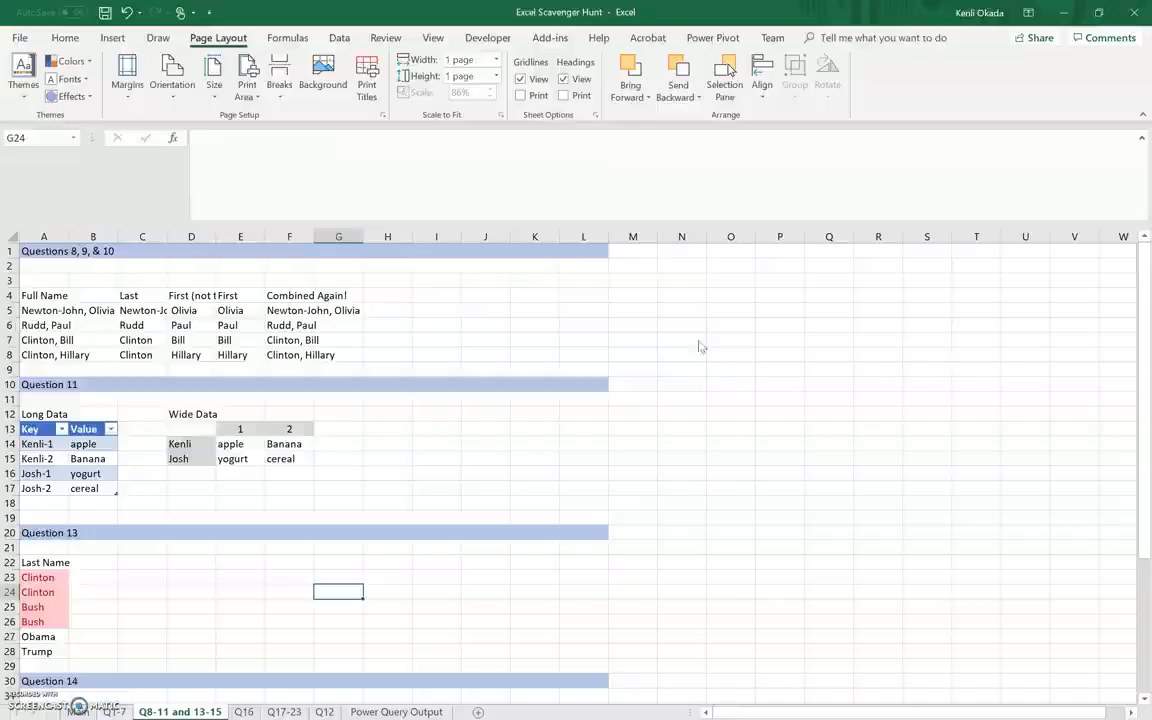
key("ctrl+p")
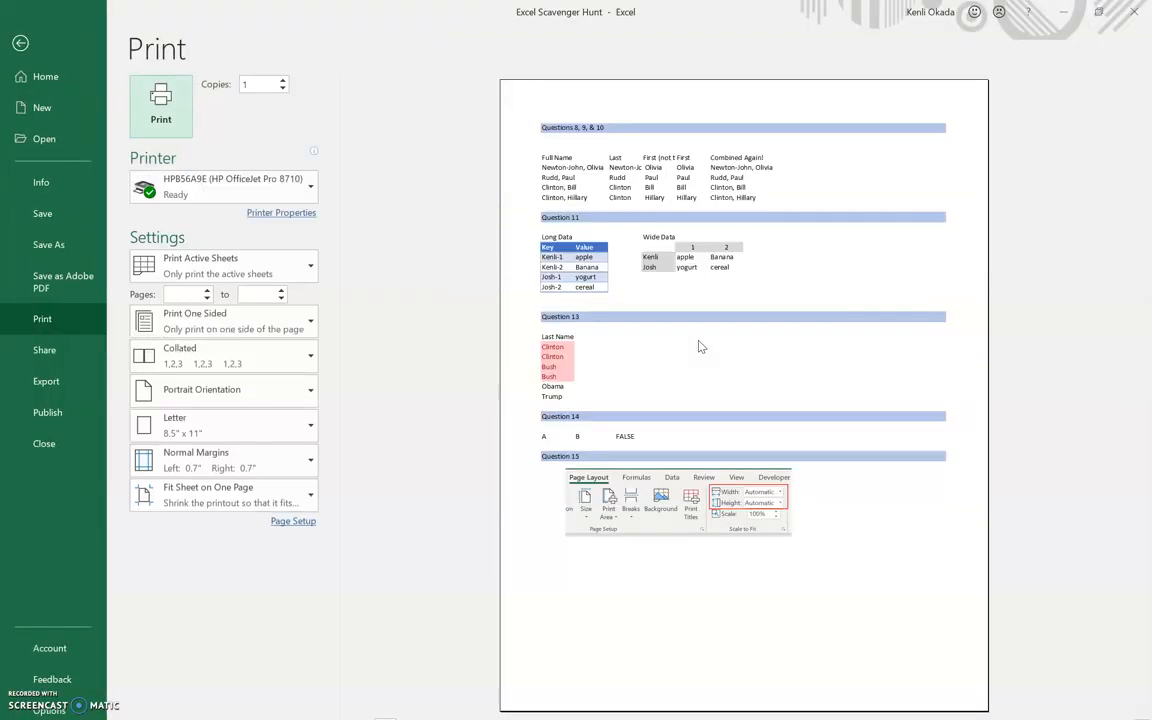
left_click(25, 42)
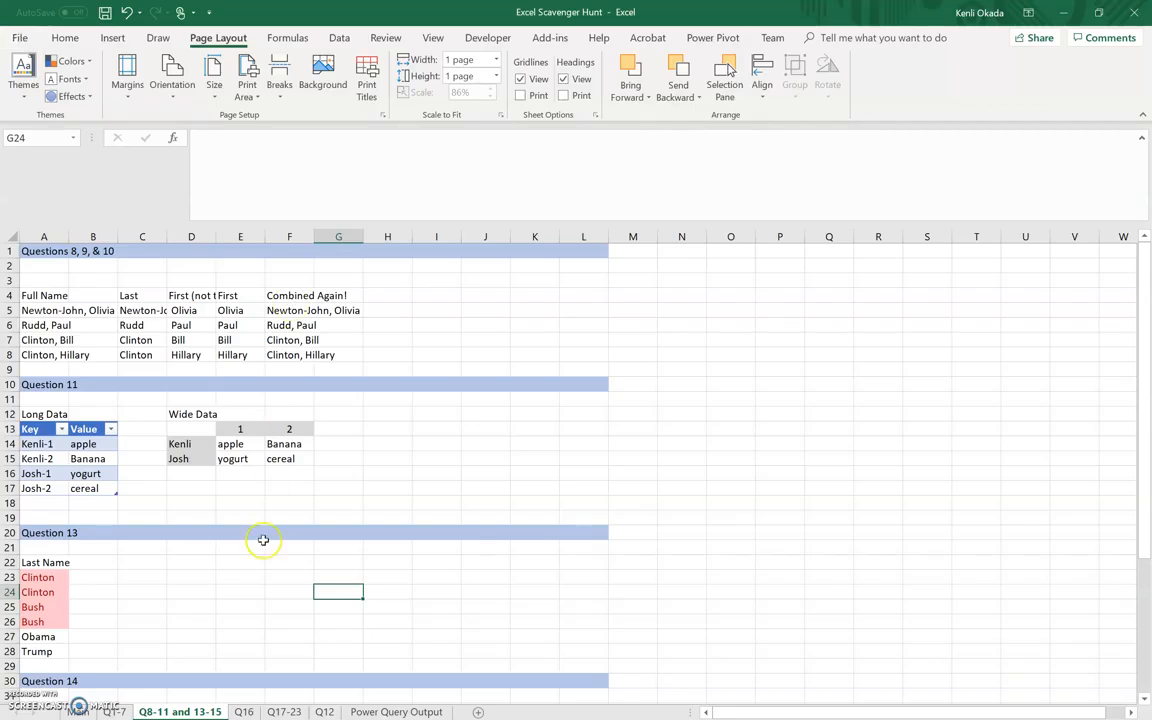
scroll(281, 573, "down", 6)
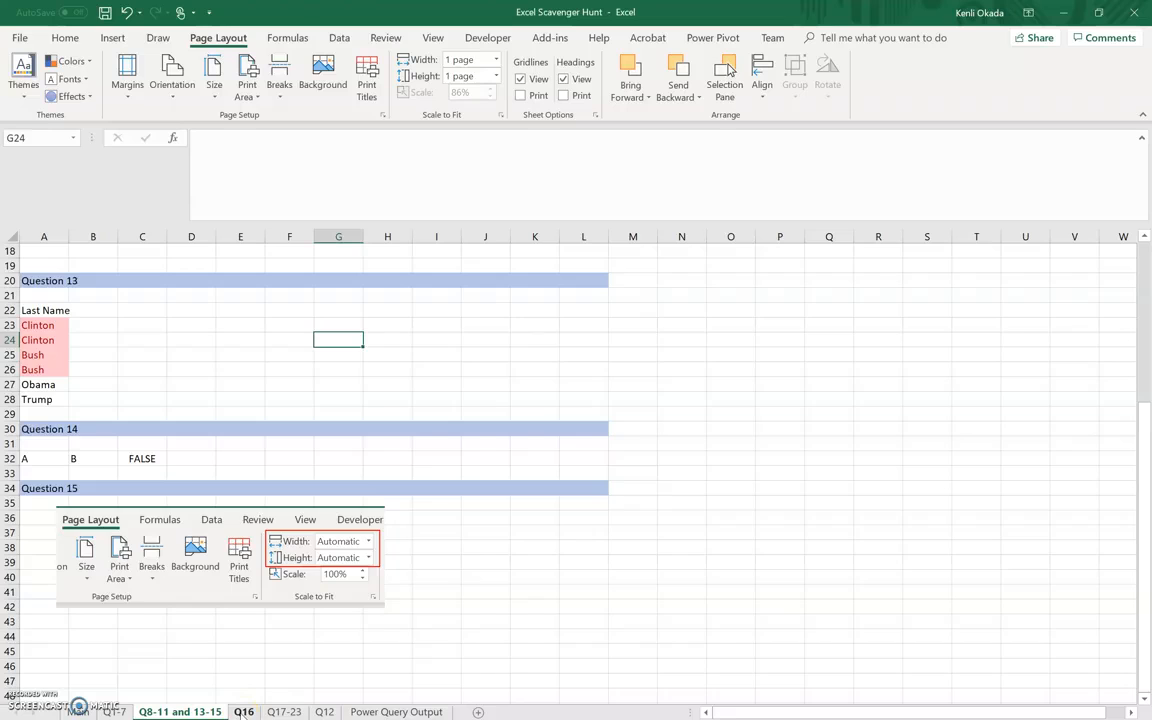
Step: Check question 16 on the Main sheet and set the Q16 sheet's print width to 1 page
left_click(243, 711)
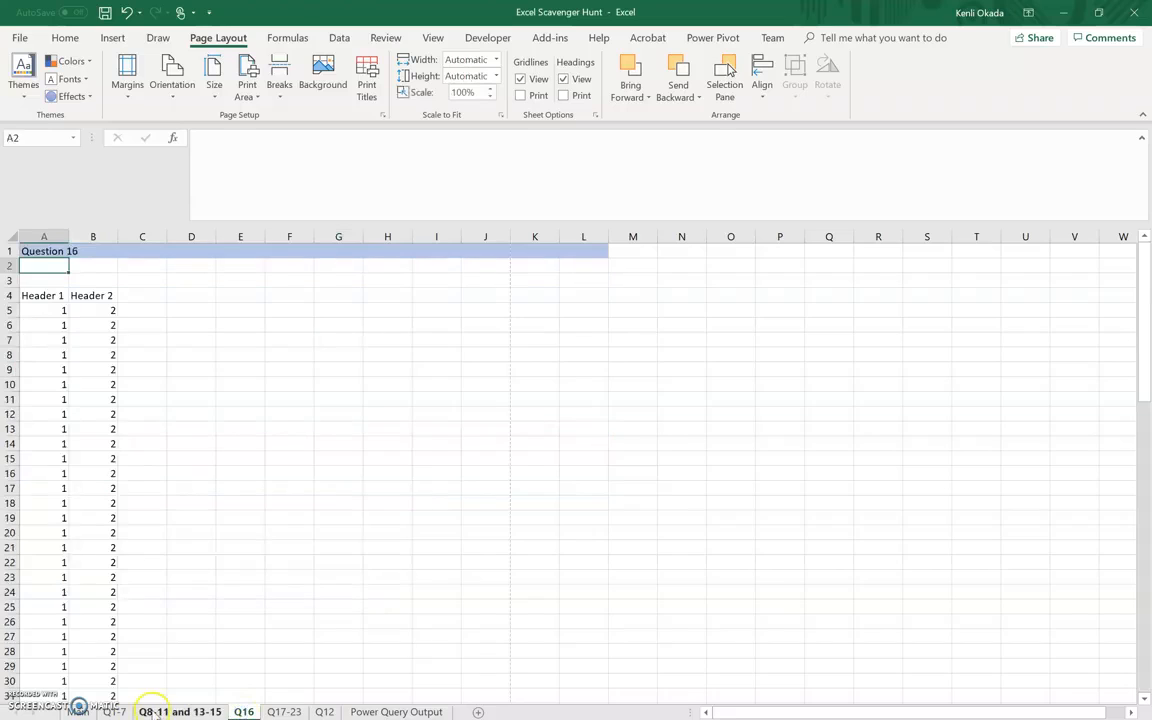
left_click(78, 711)
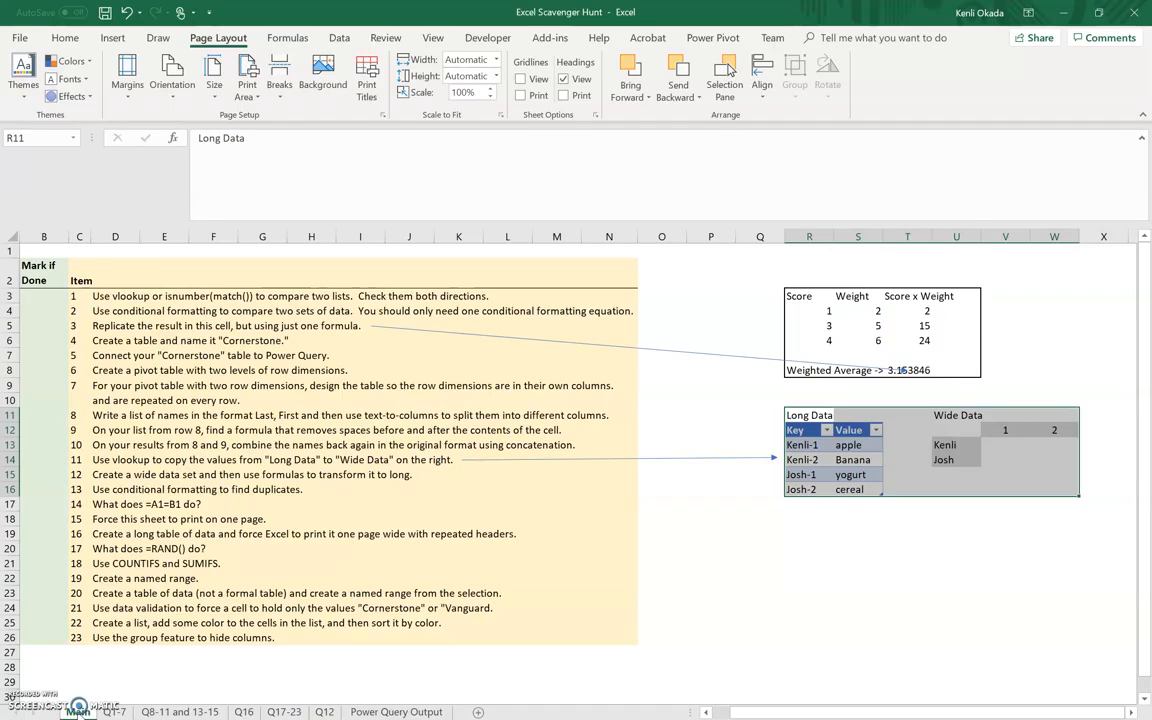
left_click(244, 711)
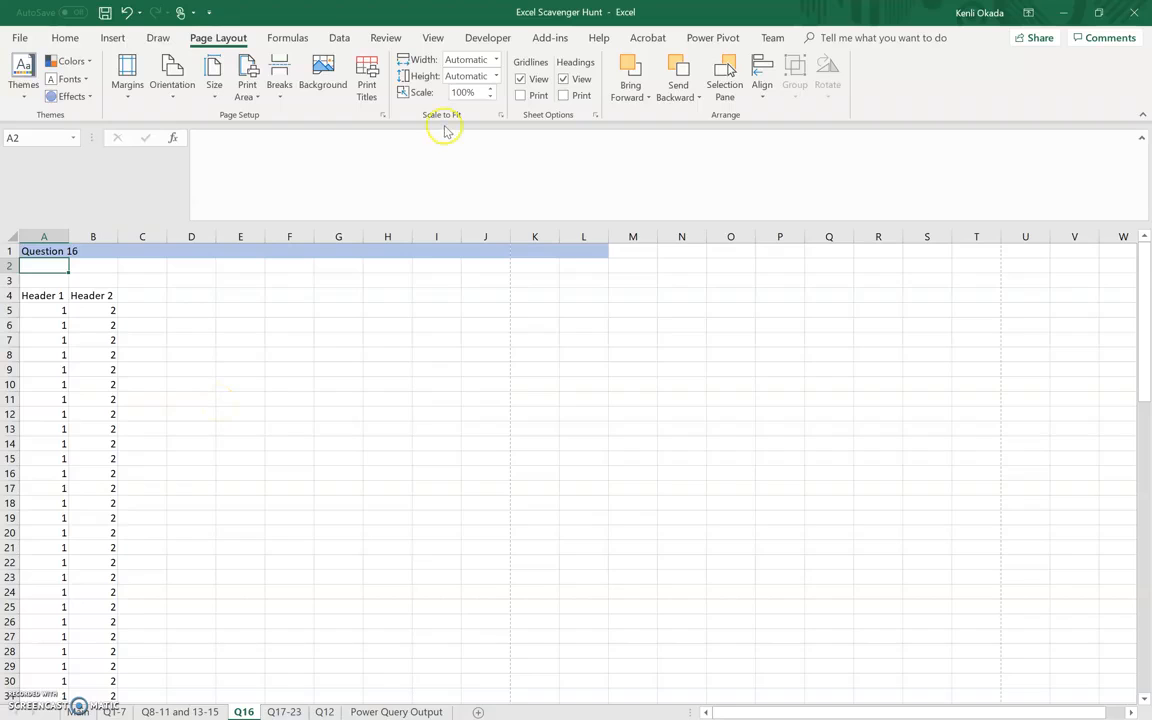
left_click(496, 60)
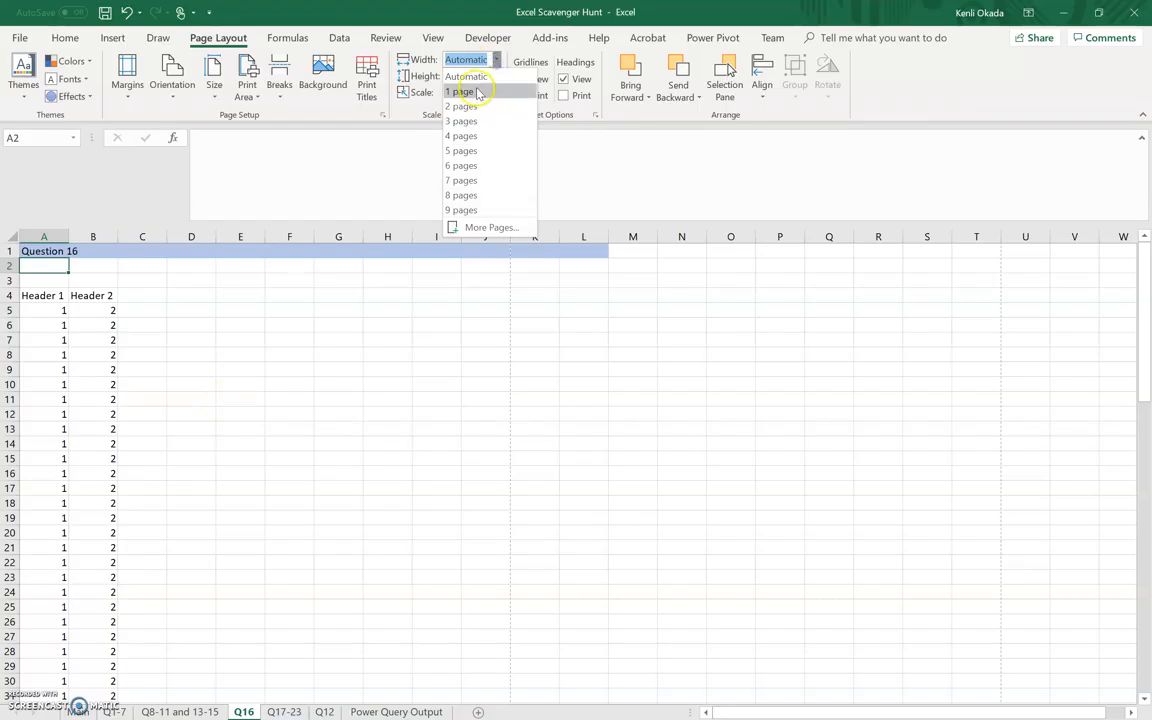
left_click(473, 92)
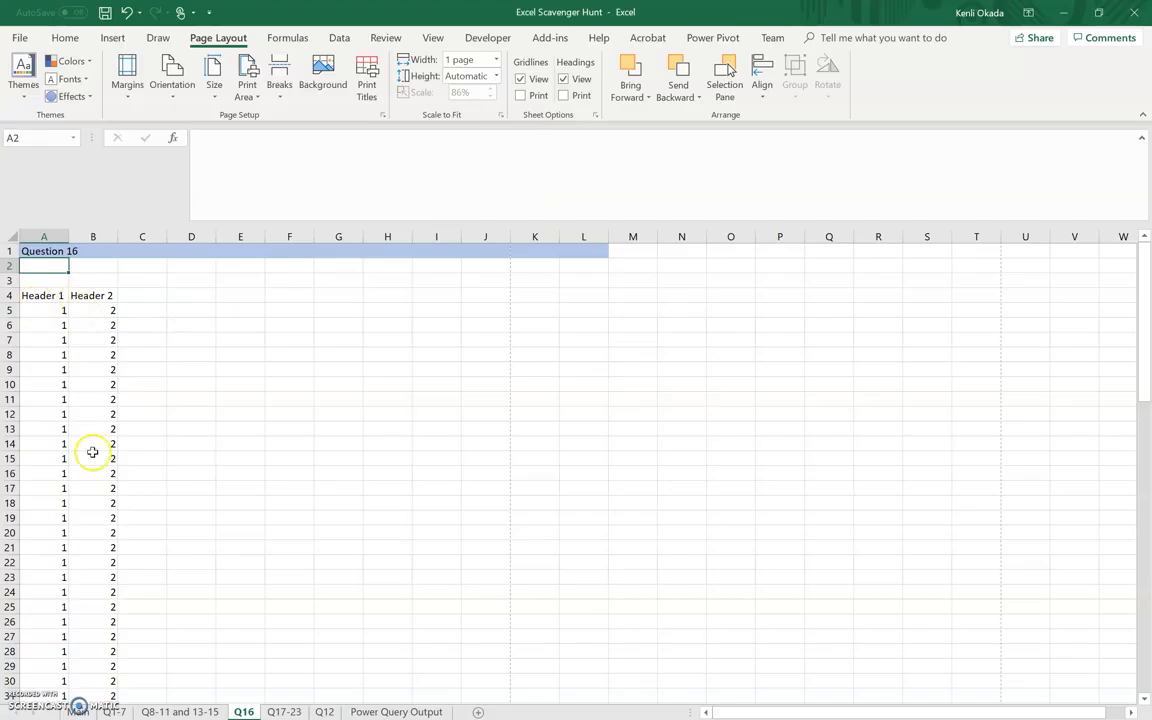
Step: Preview the Q16 printout and inspect whether the second page carries the column headers
key("ctrl+p")
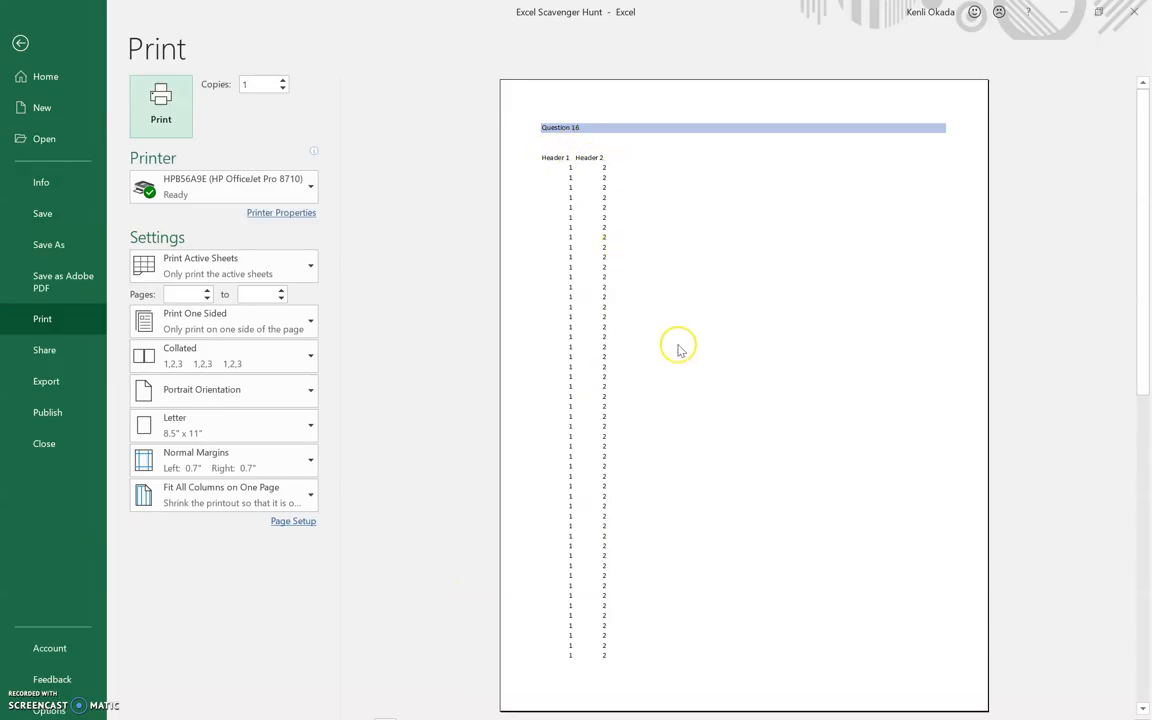
left_click(1142, 708)
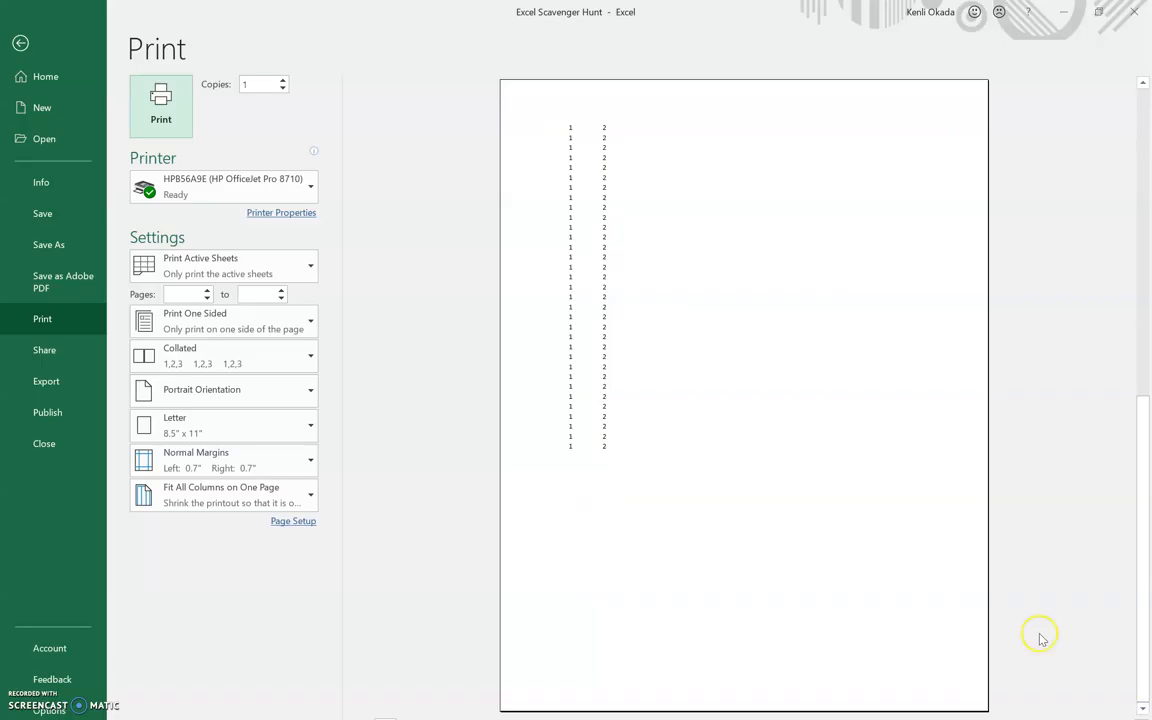
left_click(20, 45)
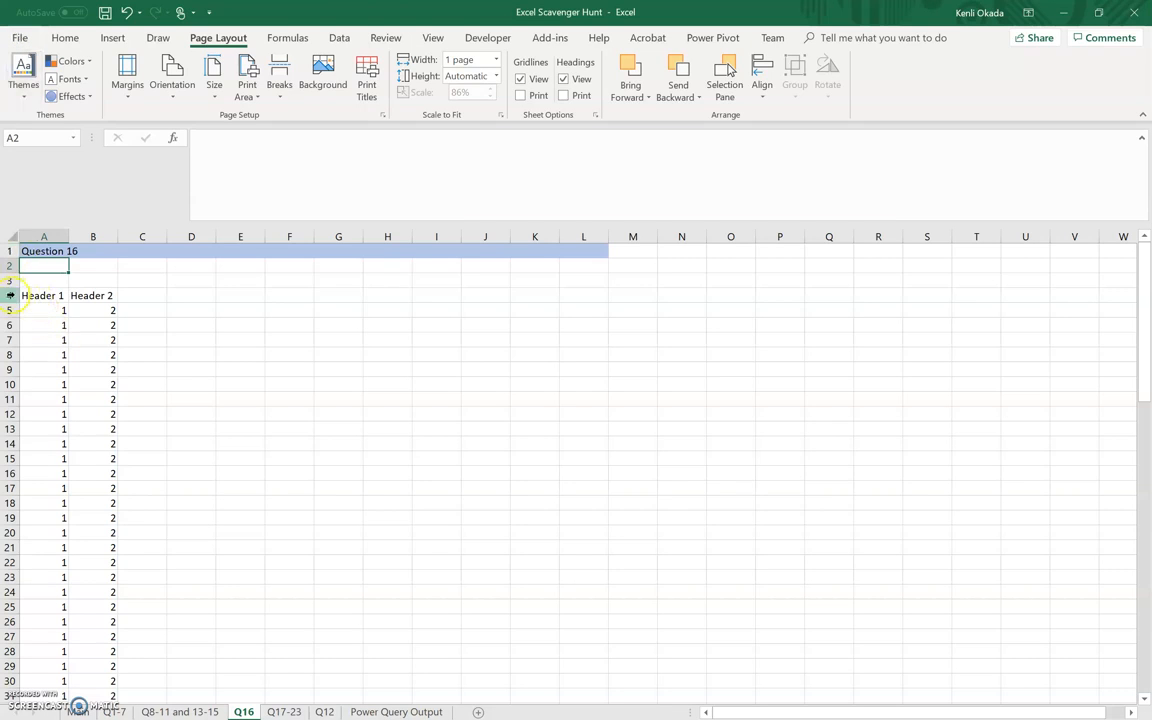
Step: Set row 4 of the Q16 sheet ($4:$4) as the print title row to repeat at the top of every page
left_click(97, 324)
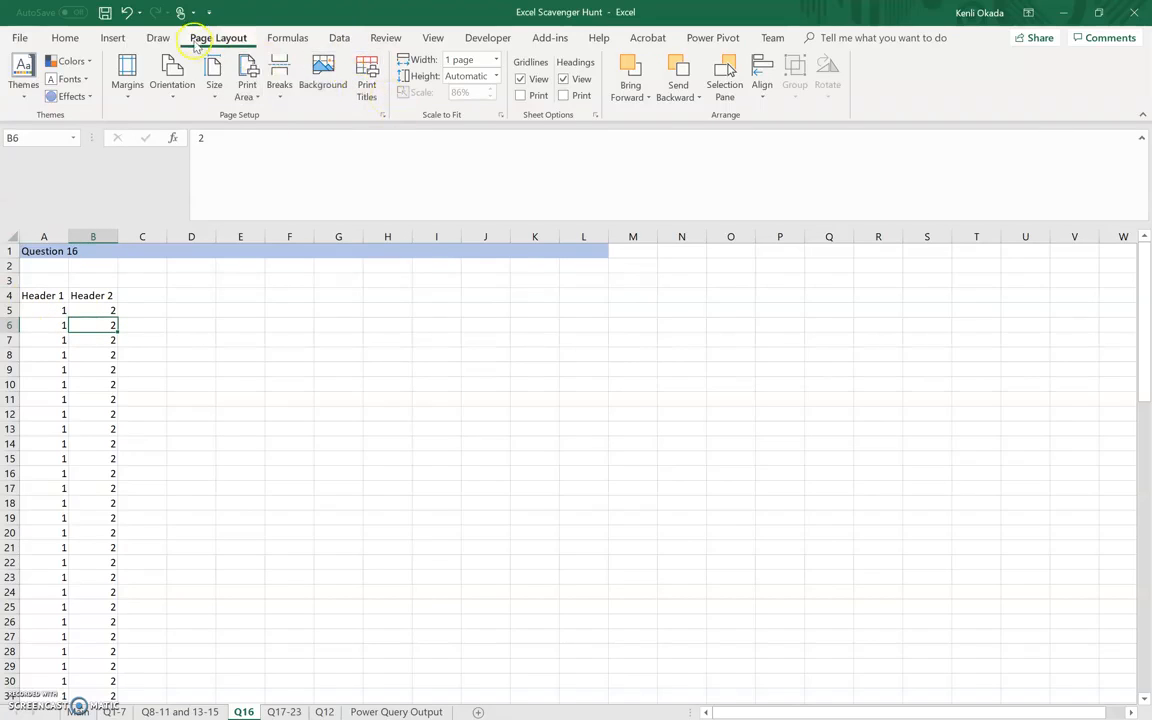
left_click(370, 84)
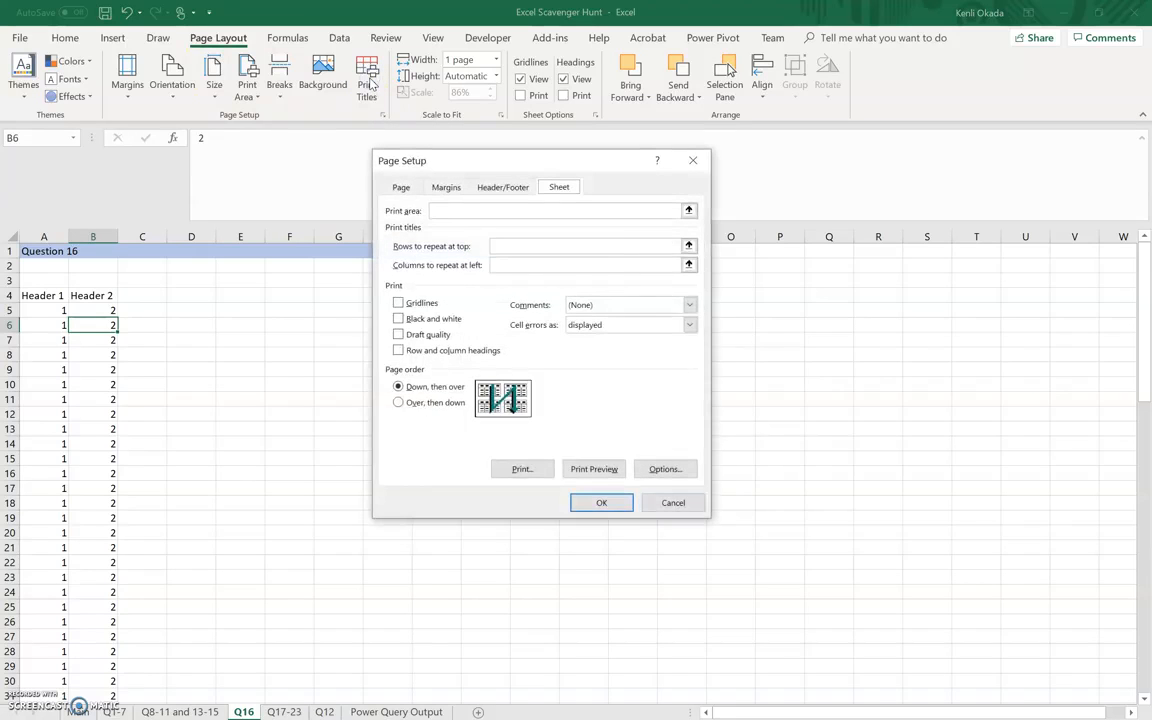
left_click(405, 252)
left_click(688, 246)
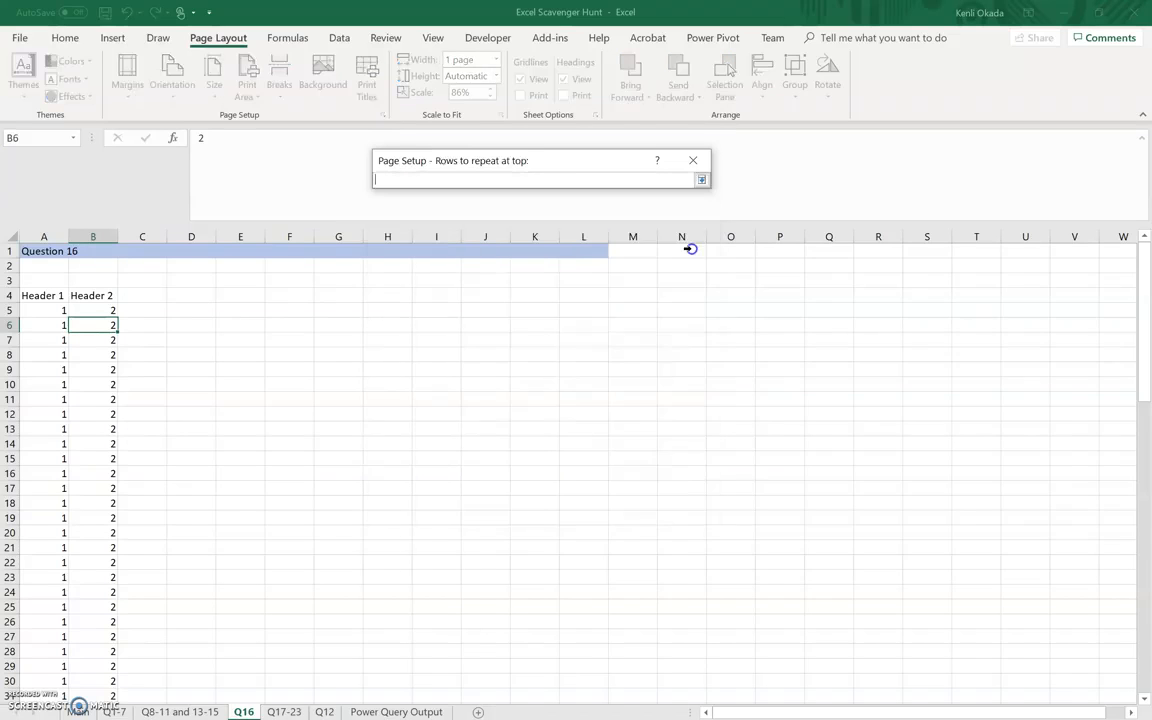
left_click(12, 294)
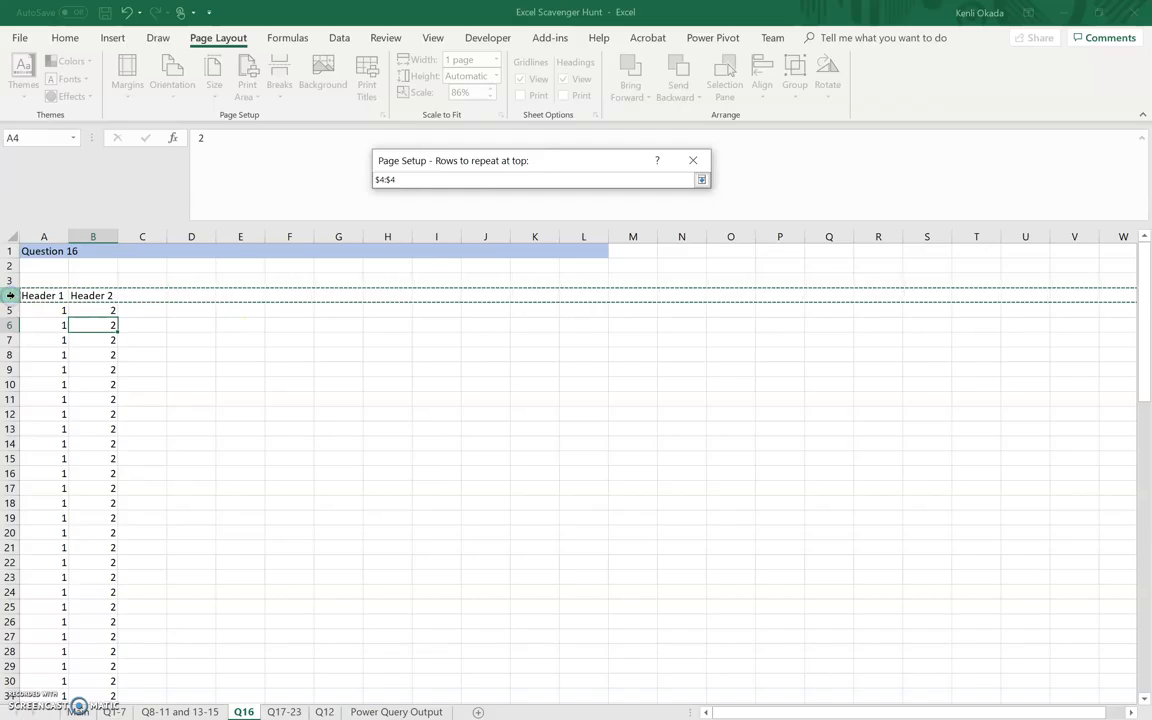
left_click(701, 182)
left_click(603, 503)
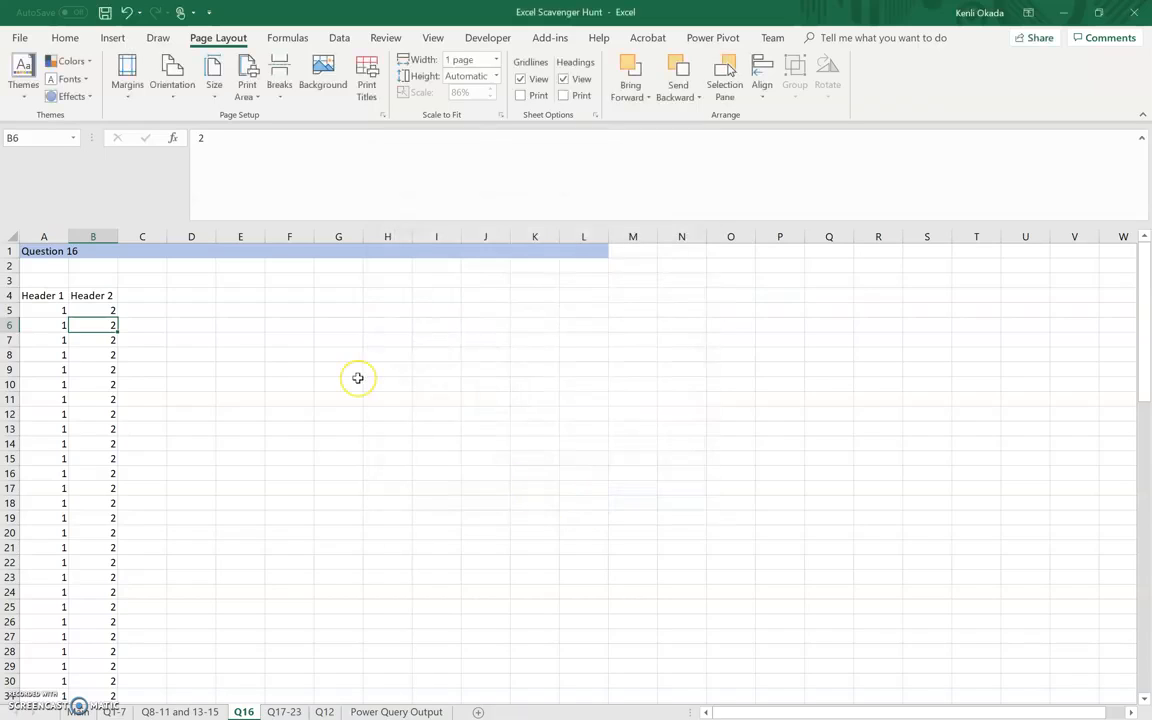
Step: Preview the Q16 printout again and check the repeated header row on the second page
key("ctrl+p")
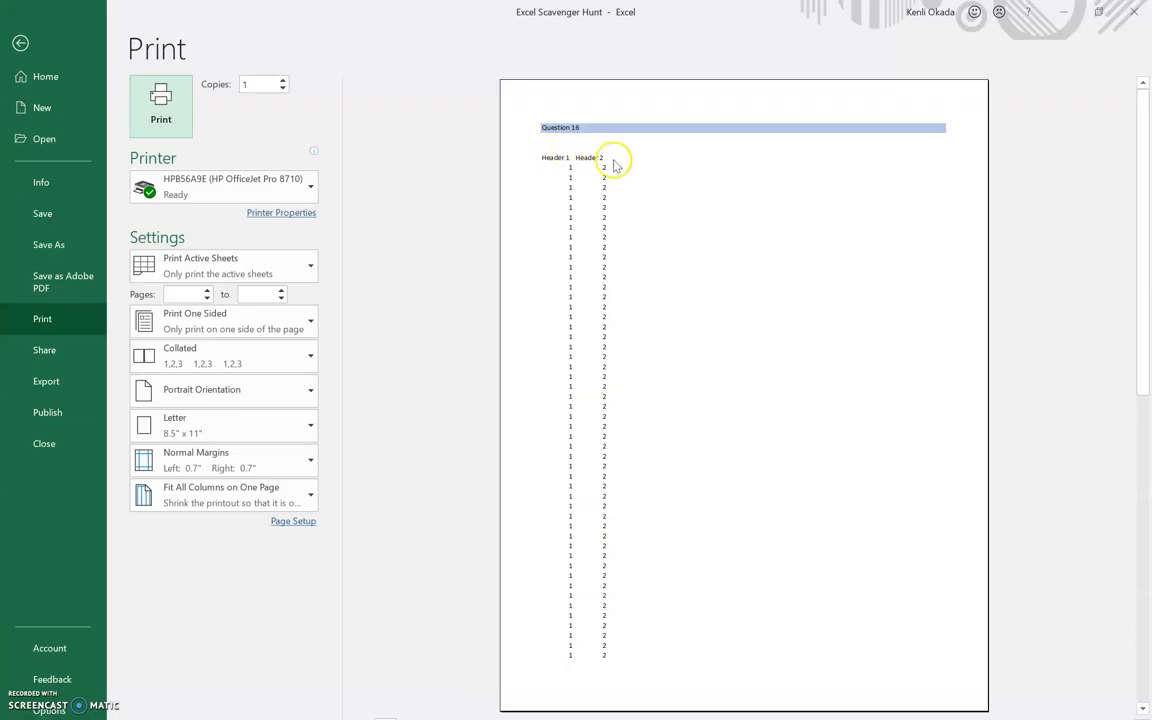
left_click(1141, 709)
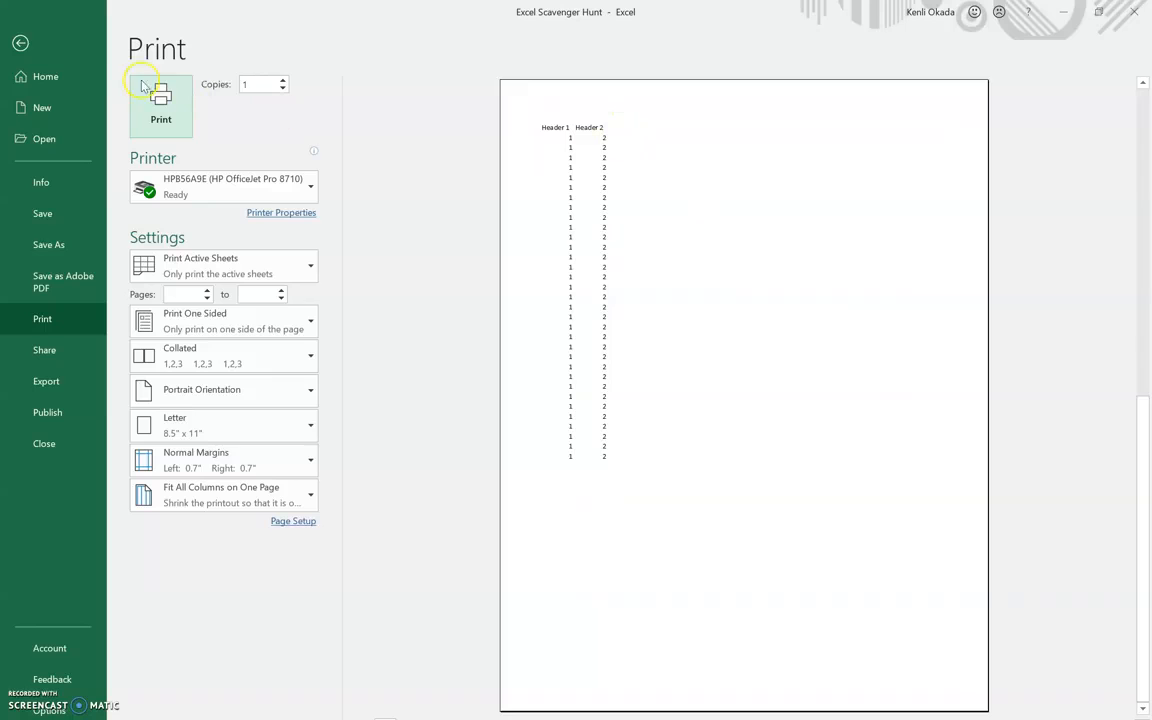
left_click(20, 43)
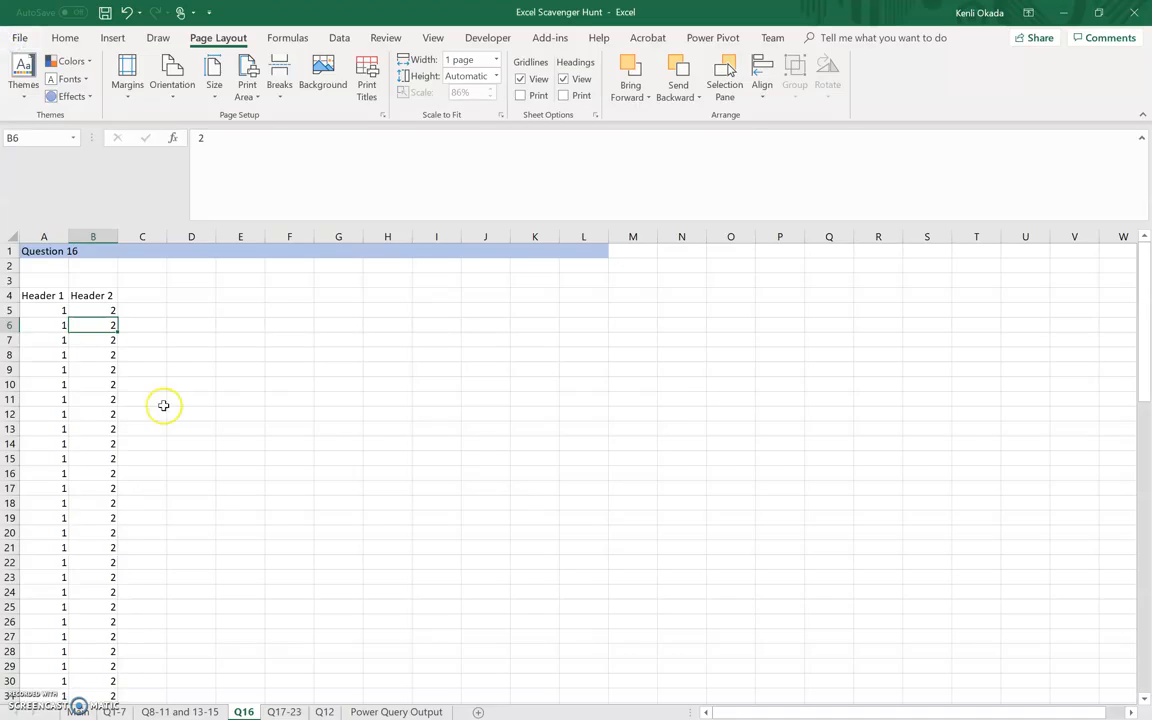
Step: Read question 17 on the Main sheet and examine the RAND formula in A3 of the Q17-23 sheet
left_click(78, 711)
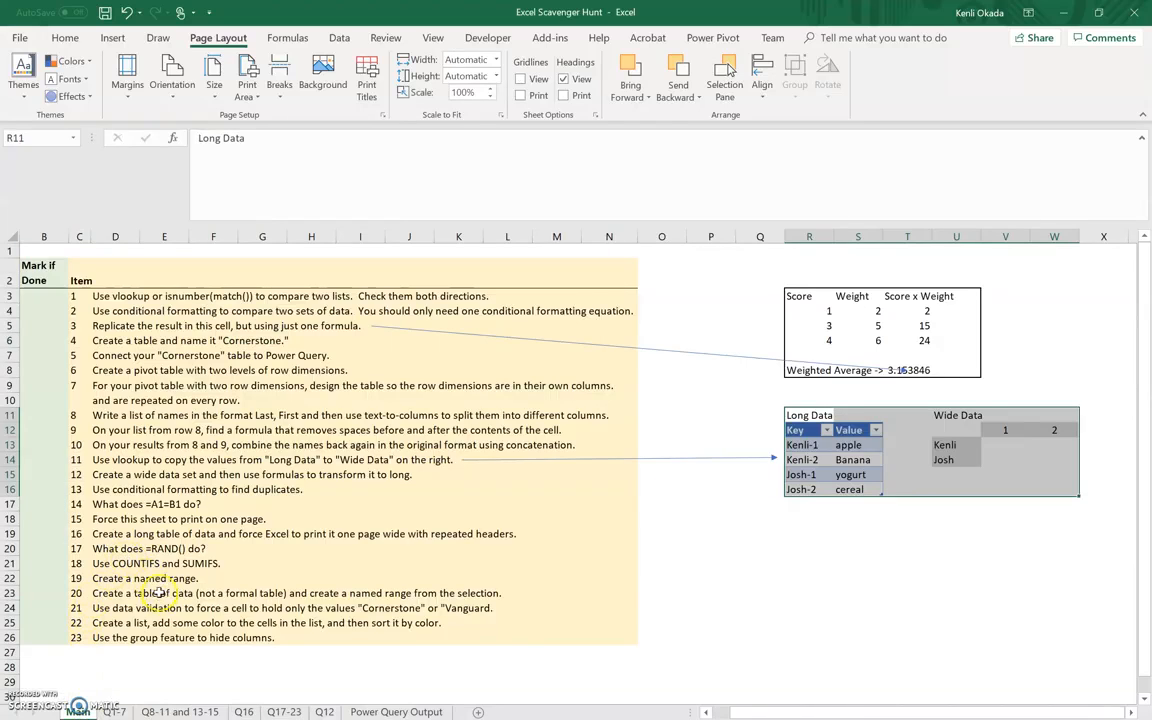
left_click(283, 711)
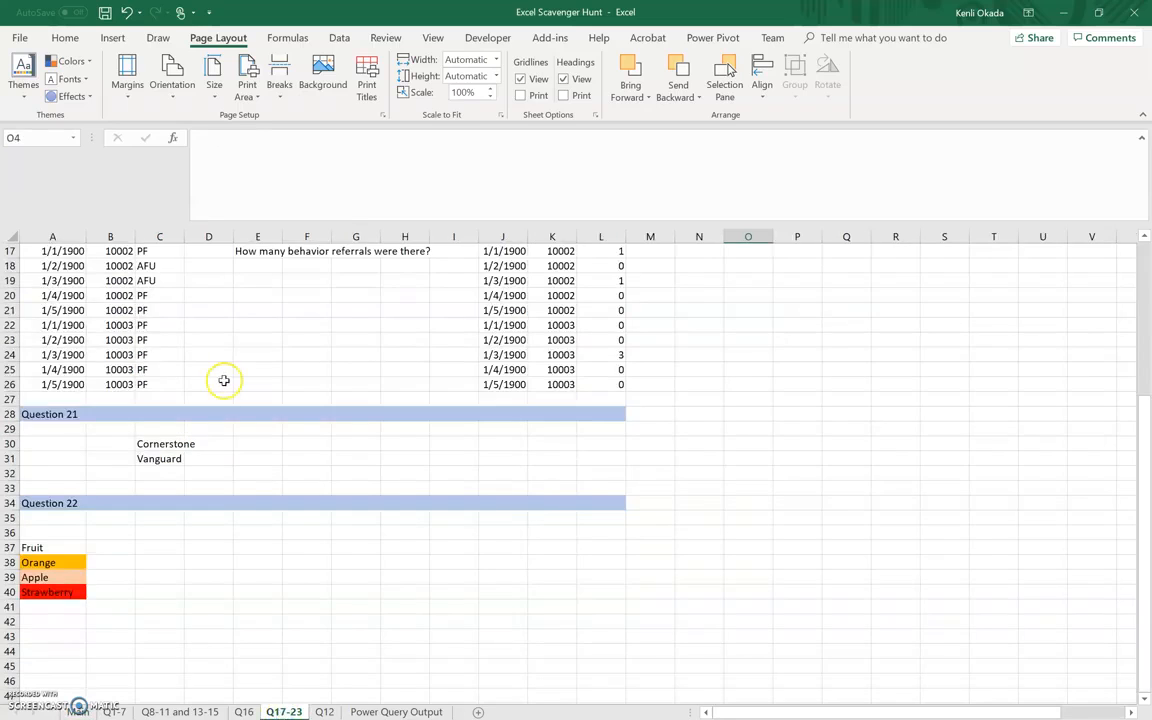
scroll(222, 376, "up", 5)
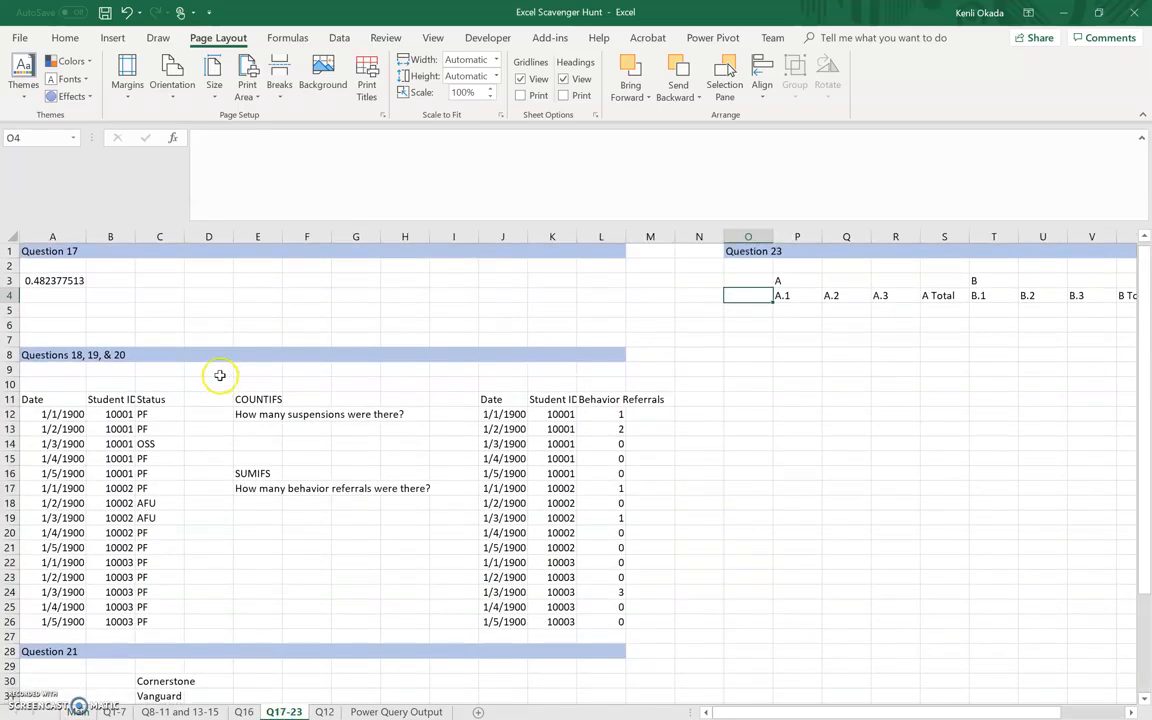
left_click(68, 283)
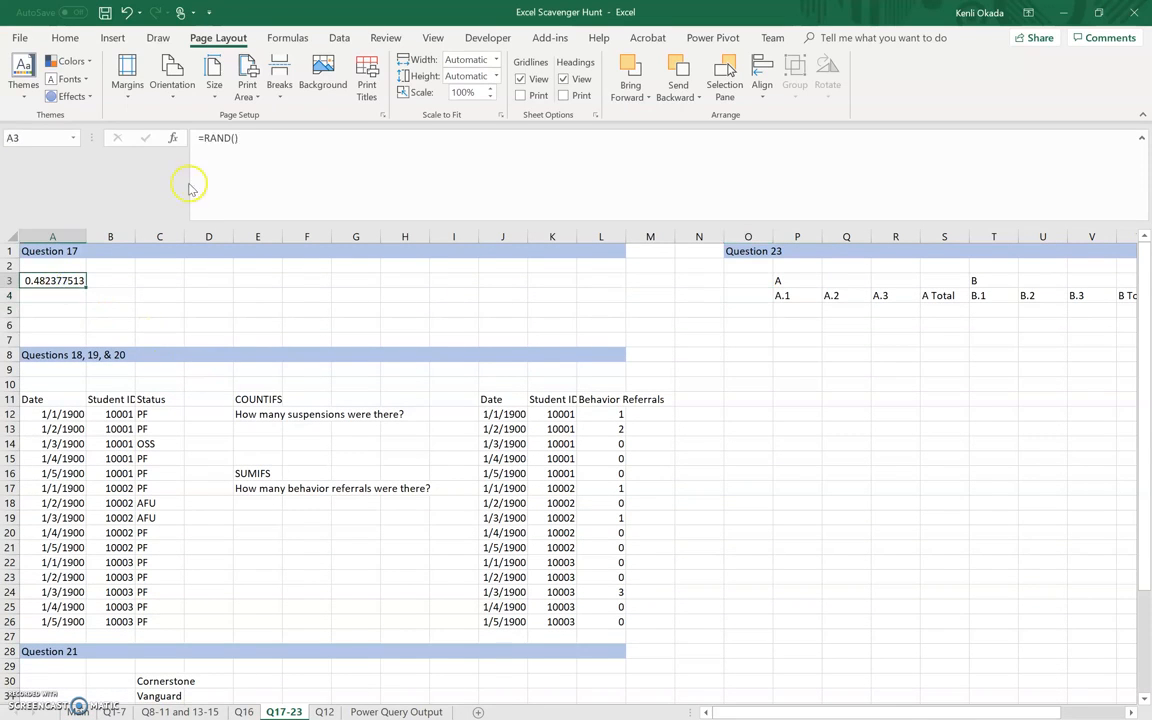
left_click(150, 285)
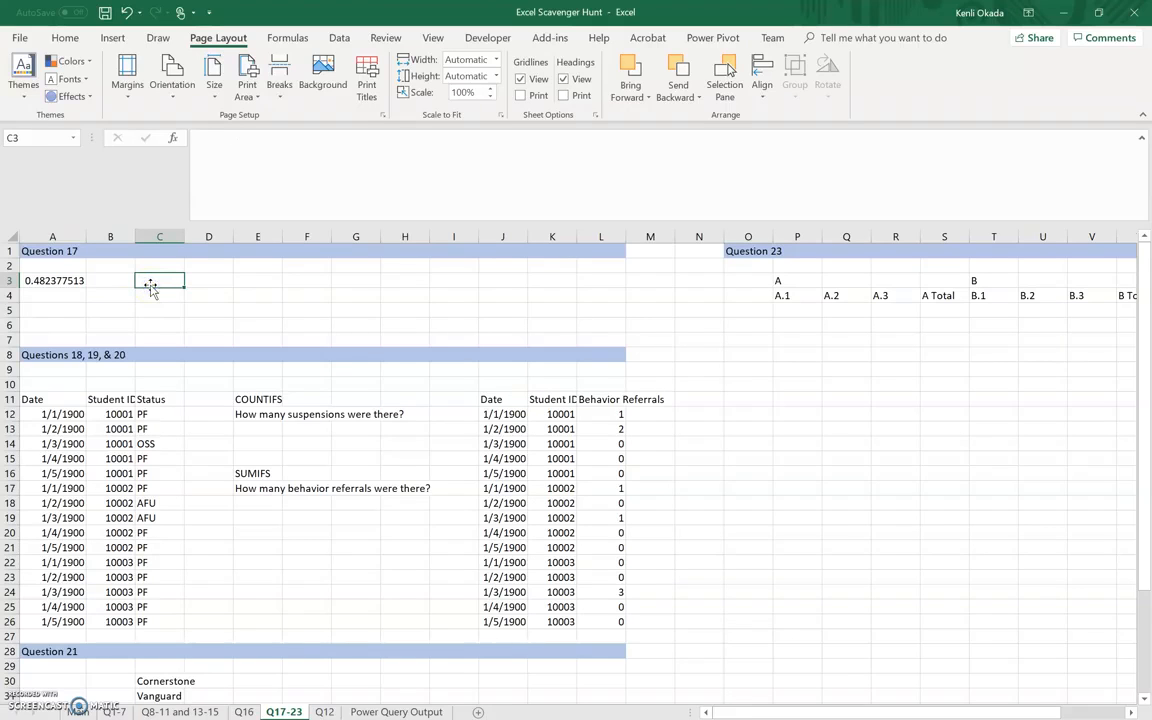
Step: Enter test values a, 7 and r in C3:C4 to make the RAND formula recalculate, and clear those cells
type("a")
key("Return")
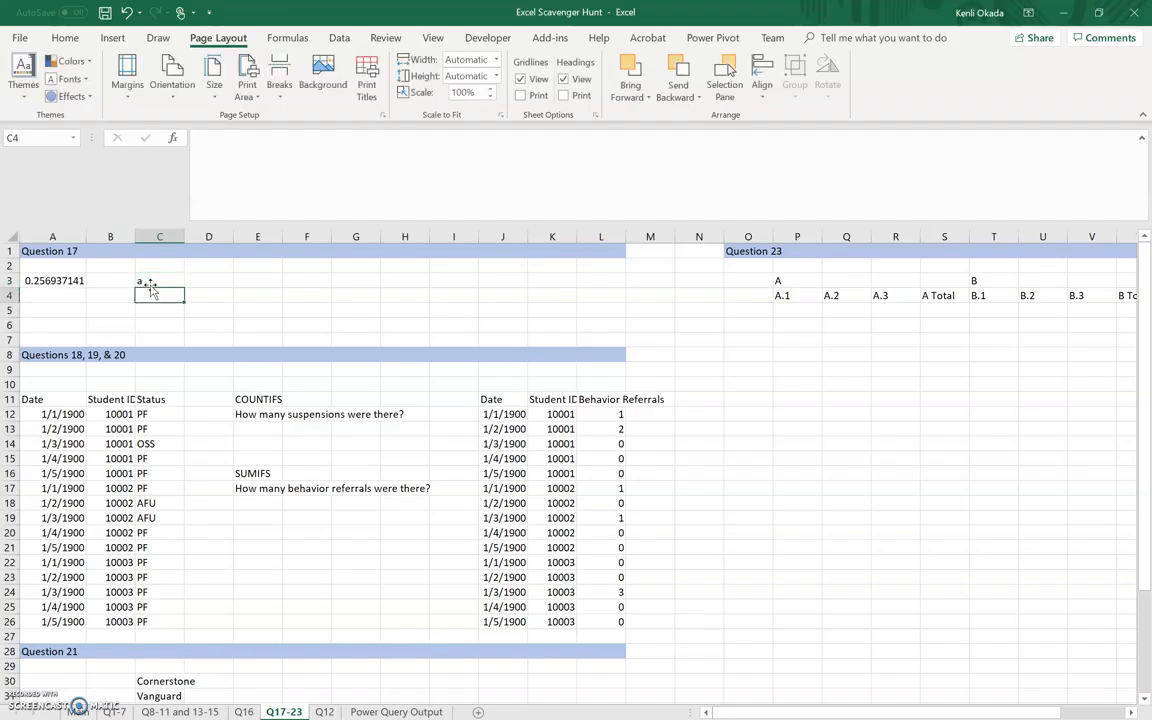
left_click(150, 284)
type("7")
key("Return")
type("r")
key("Return")
left_click_drag(150, 296, 150, 284)
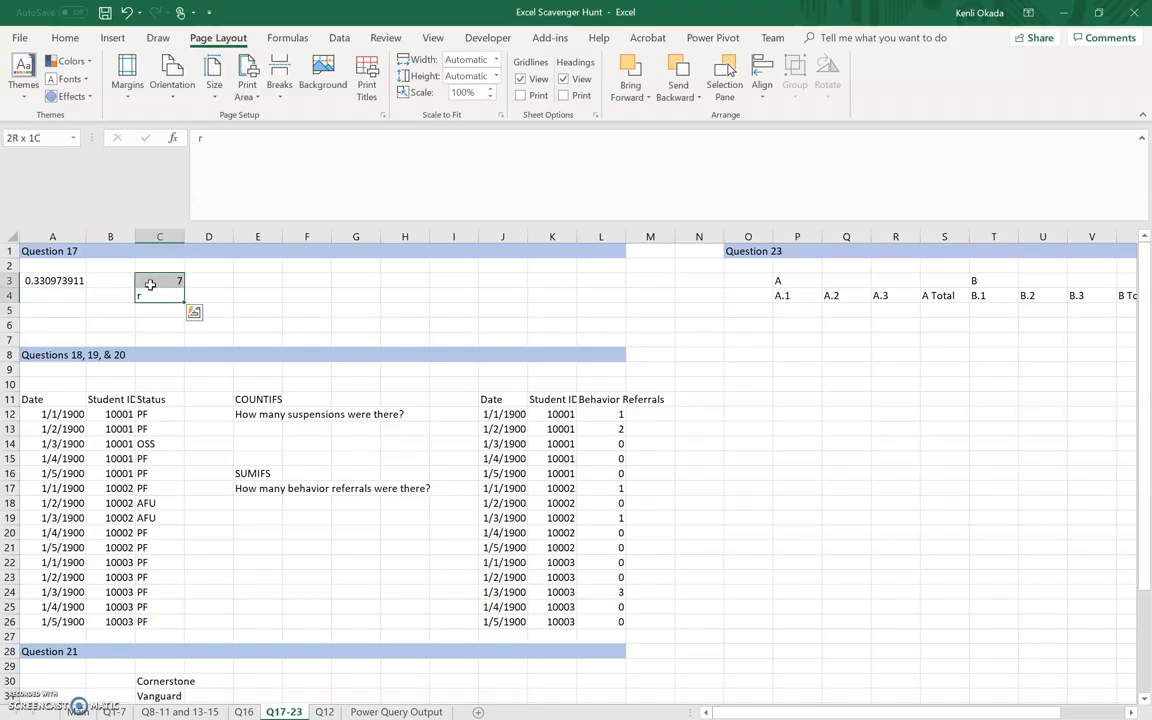
key("Delete")
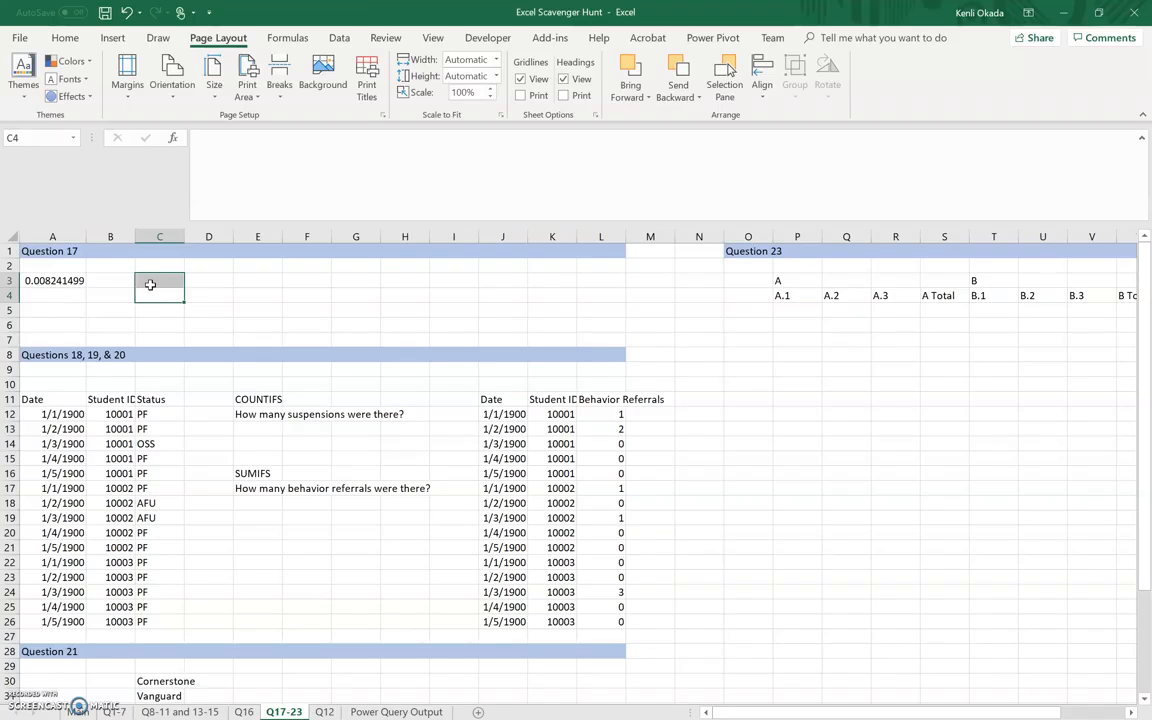
Step: Recalculate the sheet five times to watch the RAND value in A3, and inspect that cell's formula
left_click(150, 284)
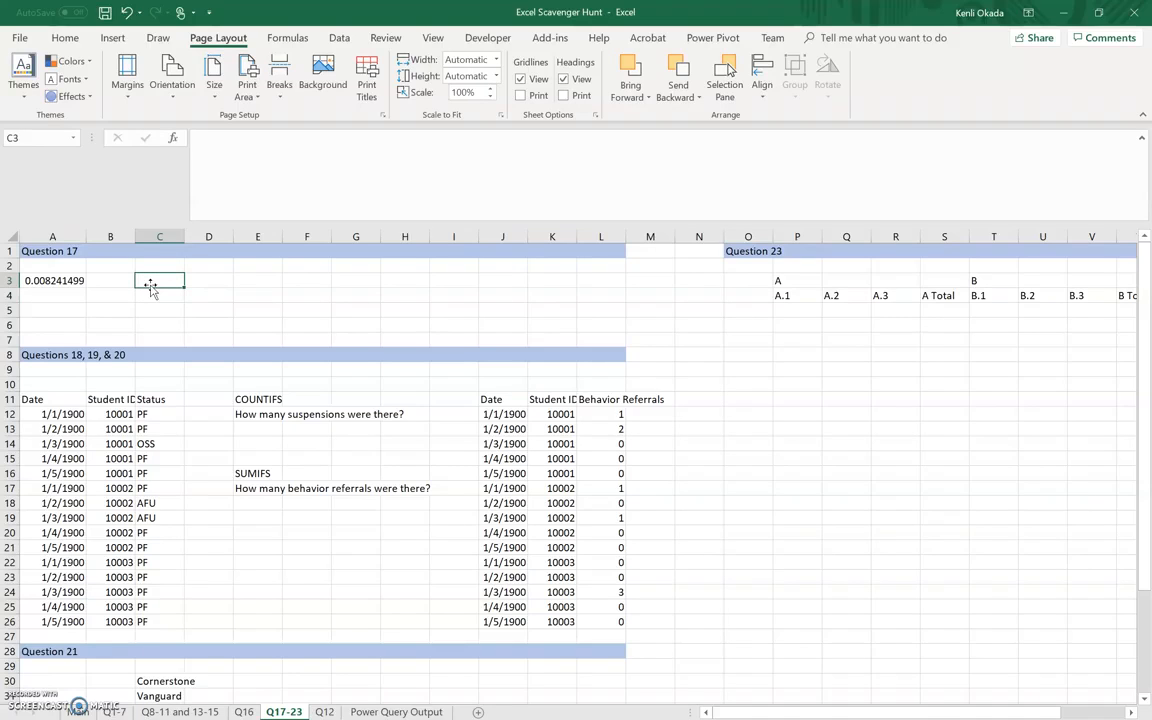
key("F9")
key("F9")
key("F9")
key("F9")
key("F9")
key("Left")
key("Left")
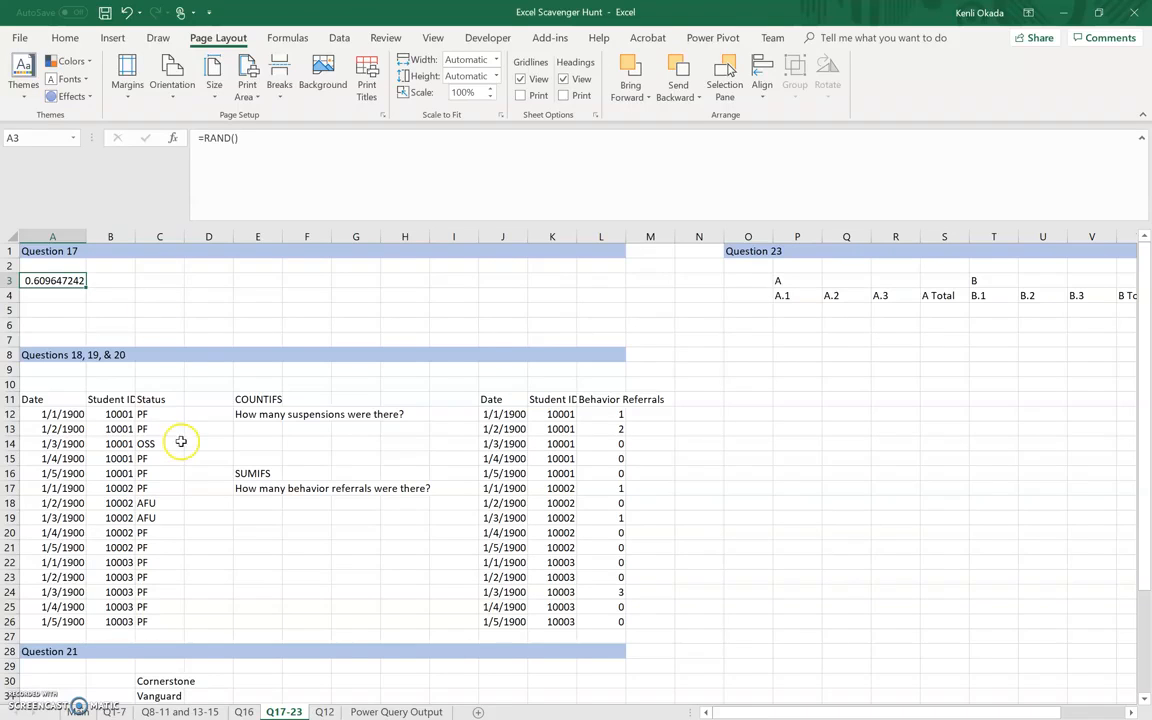
Step: Read question 18 on the Main sheet and examine the date, student and status data on the Q17-23 sheet
left_click(78, 710)
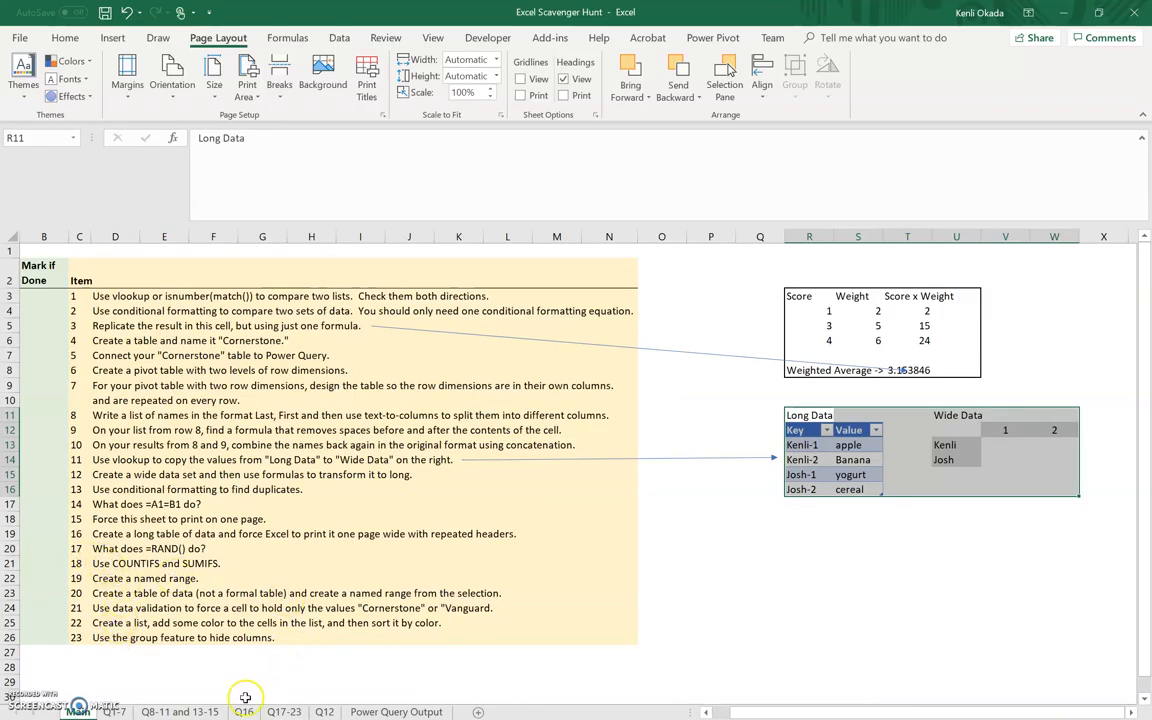
left_click(178, 711)
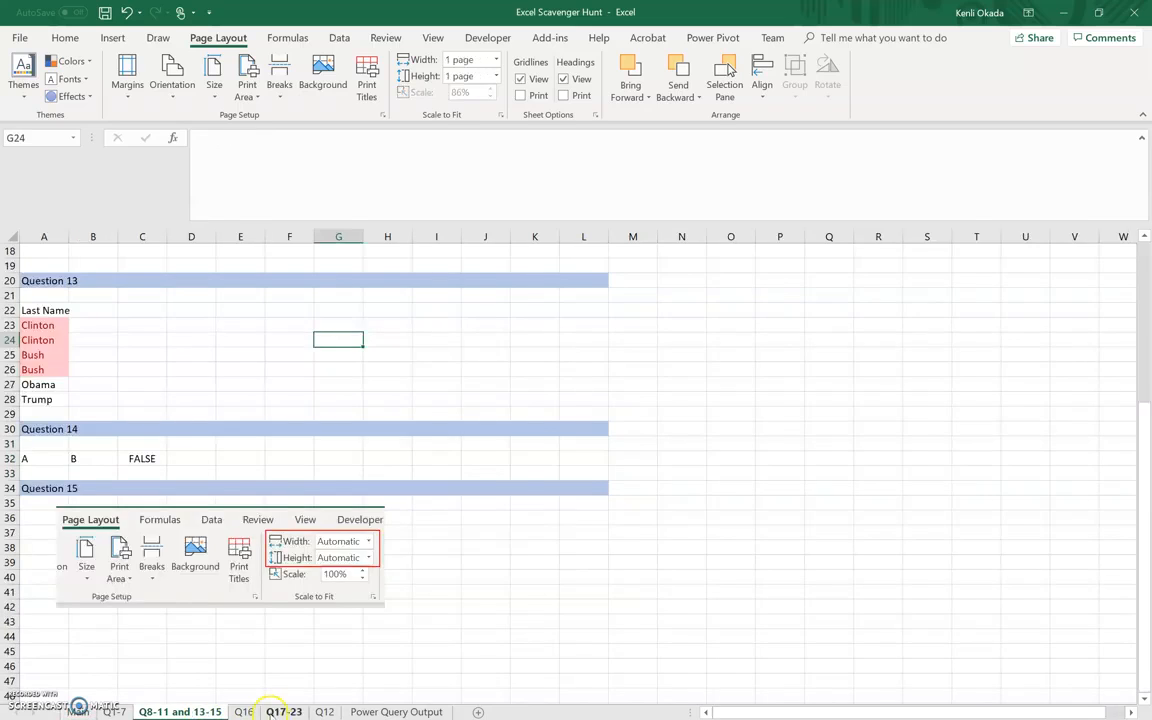
left_click(284, 711)
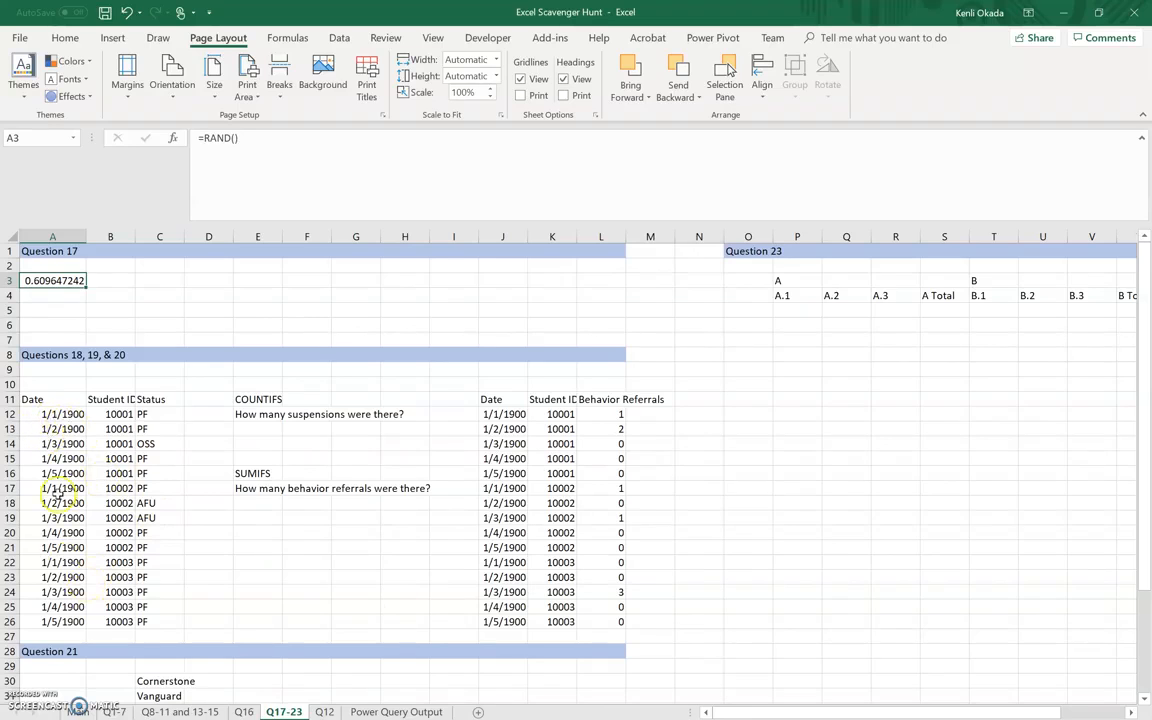
left_click_drag(62, 416, 64, 473)
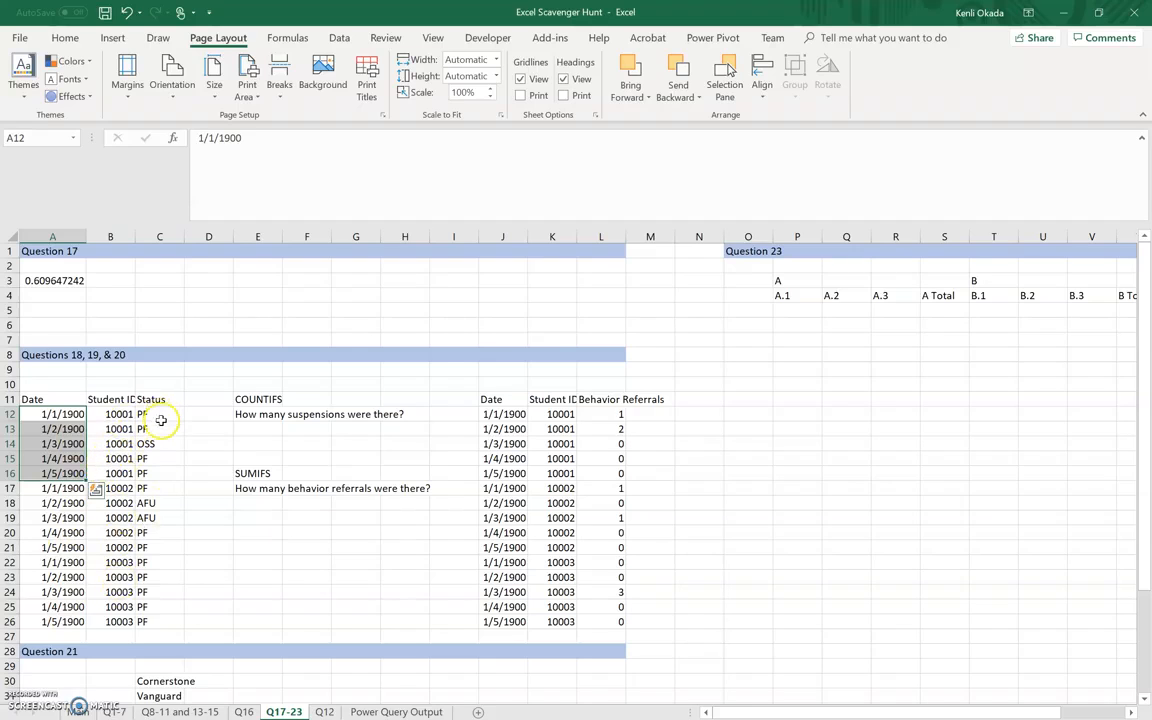
Step: Count the suspensions in E13 with the formula =COUNTIFS(C12:C26,"OSS")
left_click(266, 428)
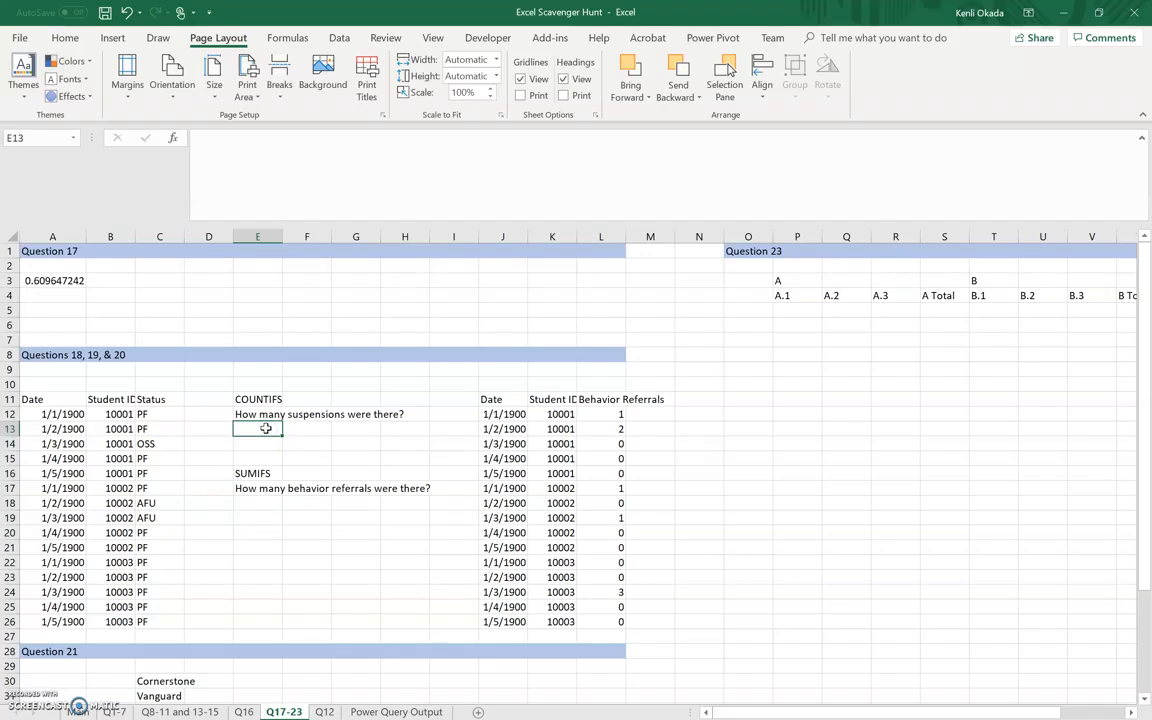
type("=co")
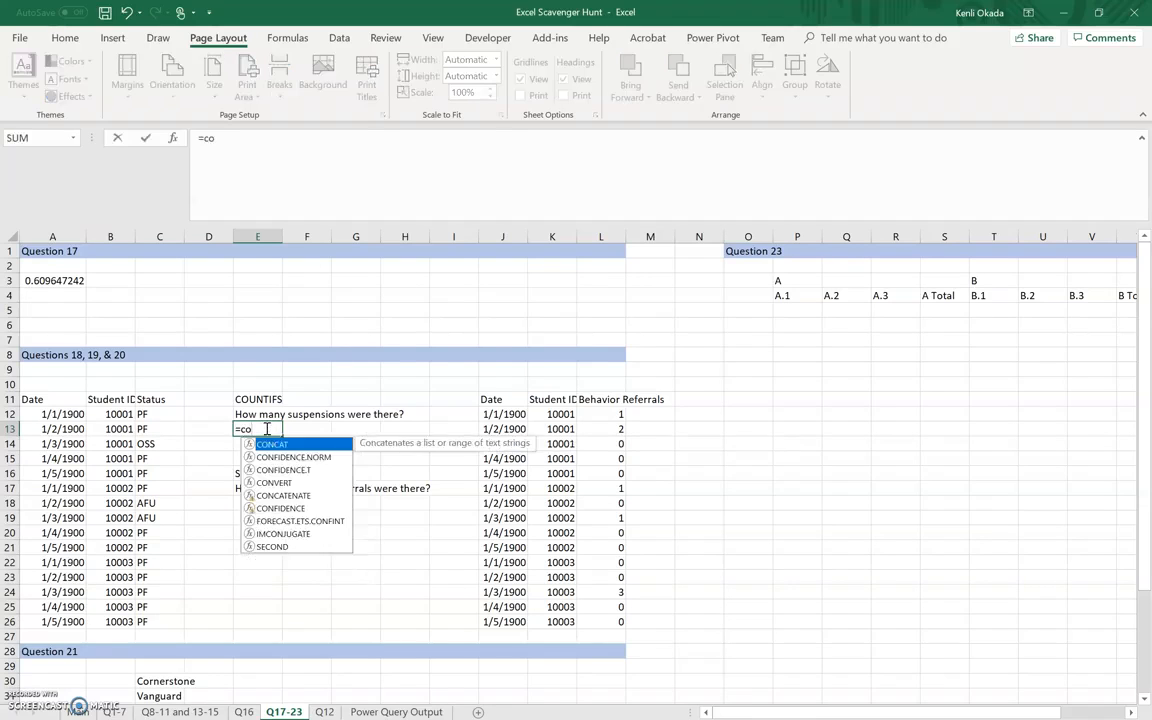
type("unt")
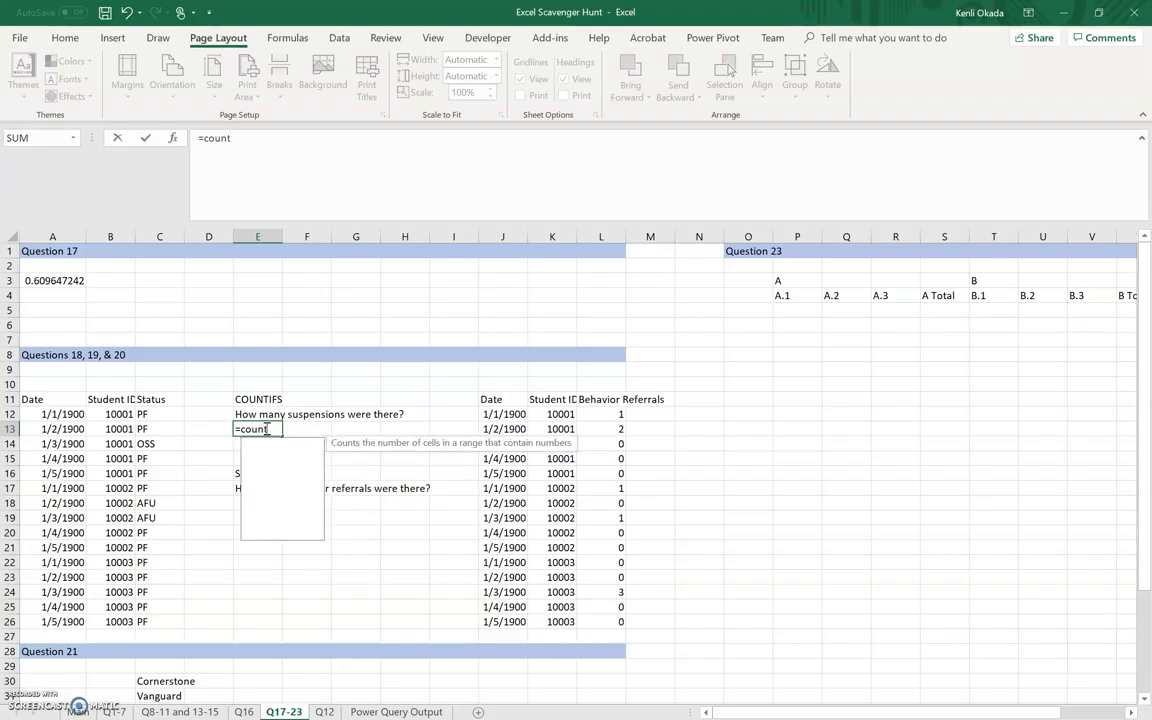
type("if(")
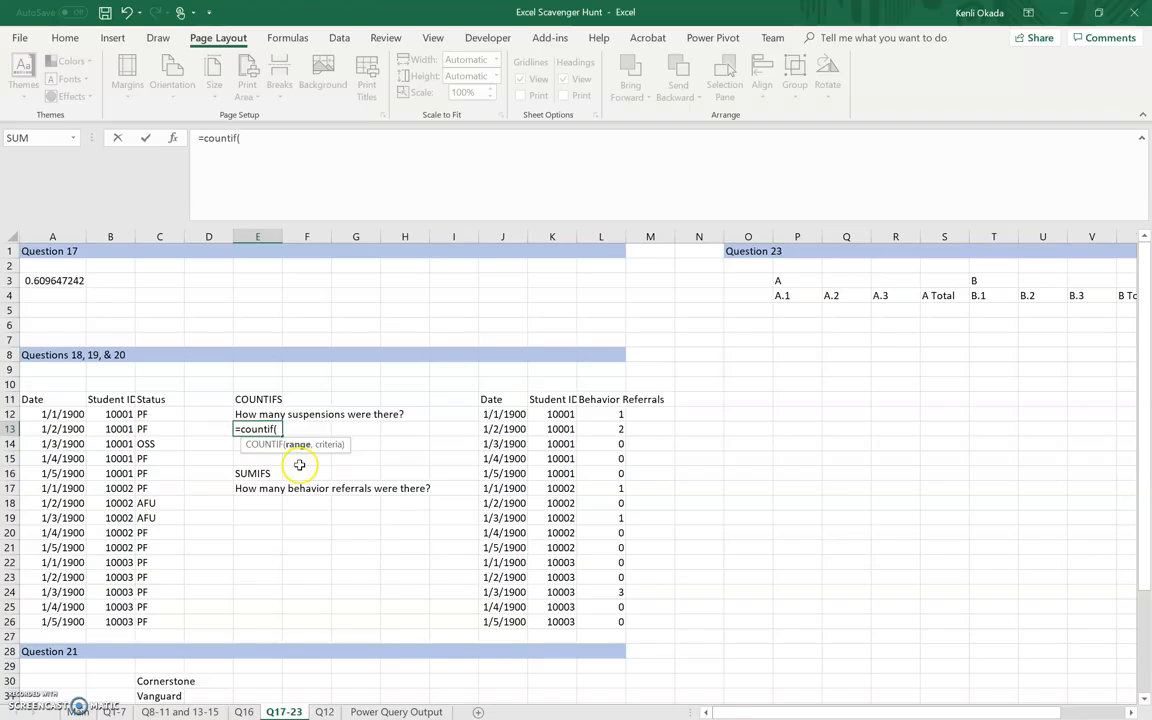
key("BackSpace")
type("s(")
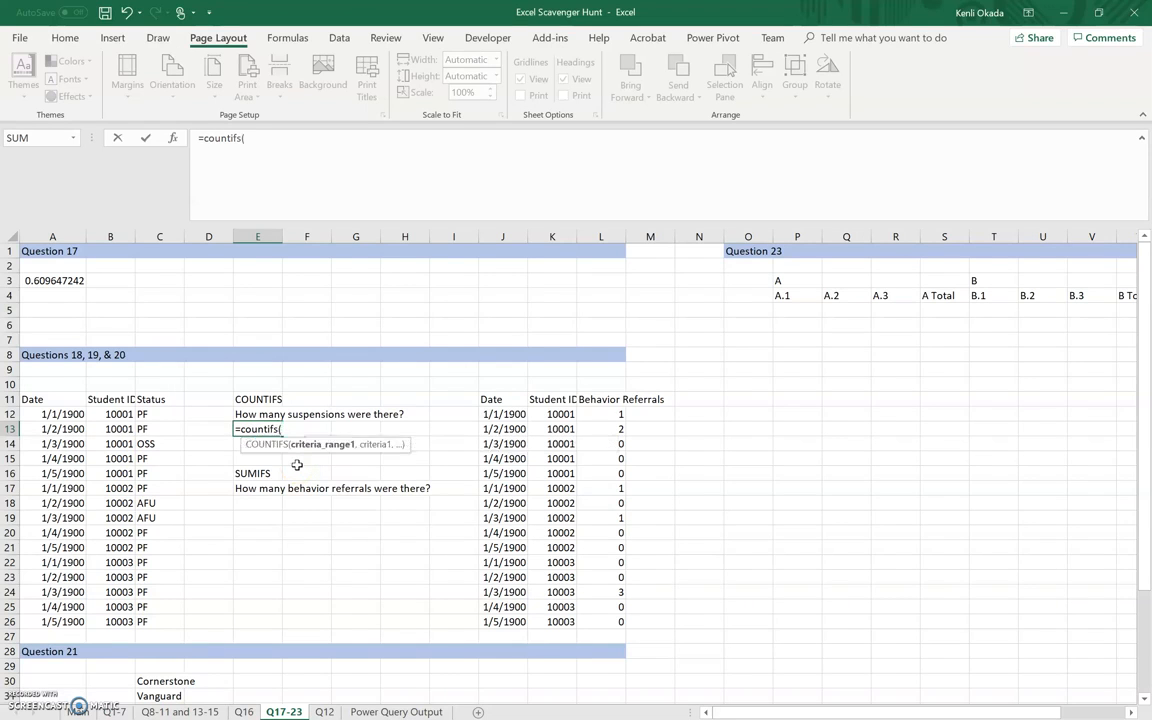
left_click(157, 414)
left_click_drag(160, 539, 162, 621)
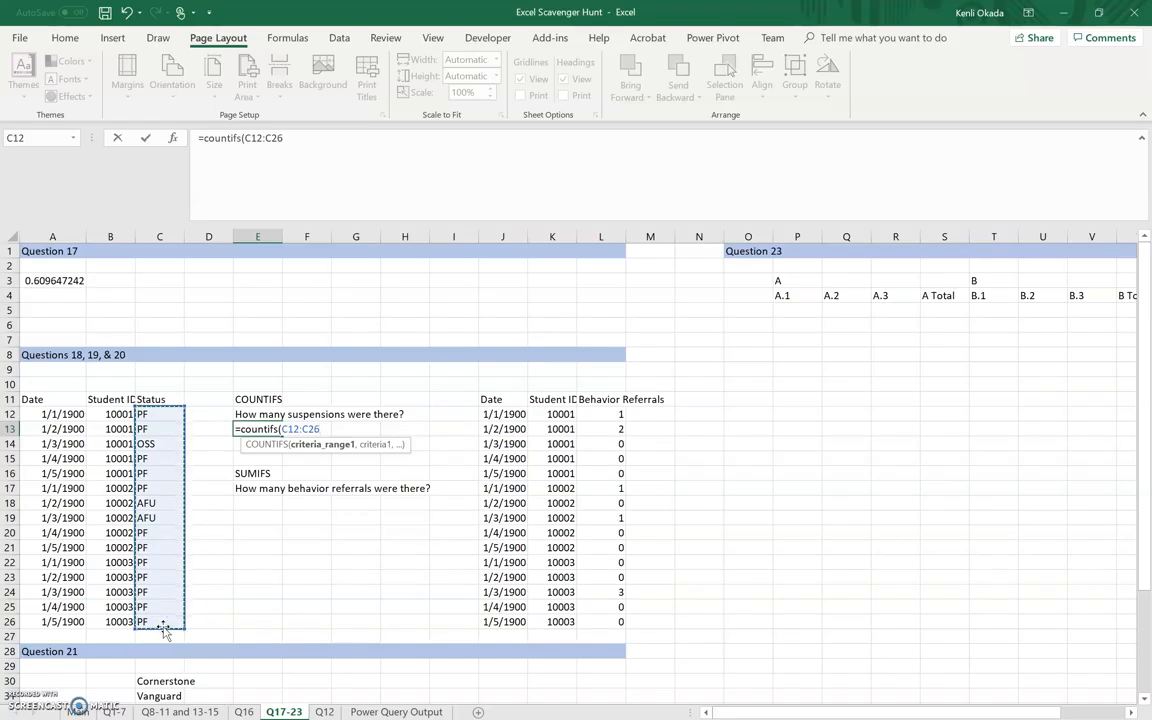
type(",\"OSS")
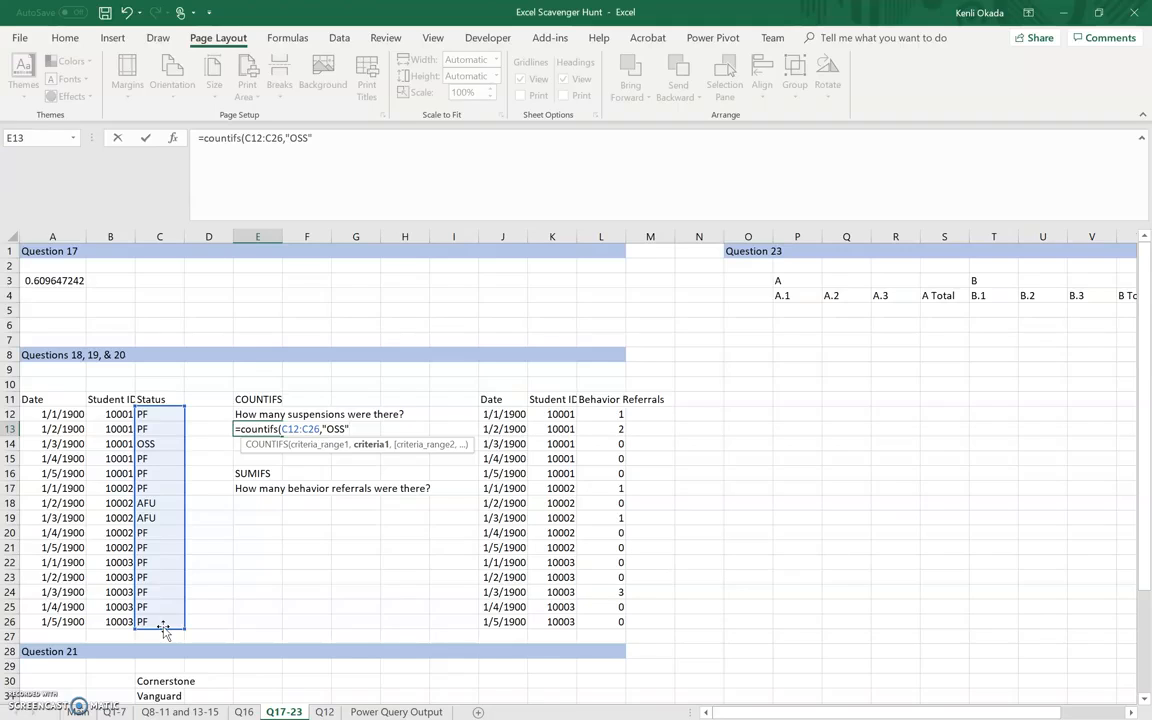
key("Return")
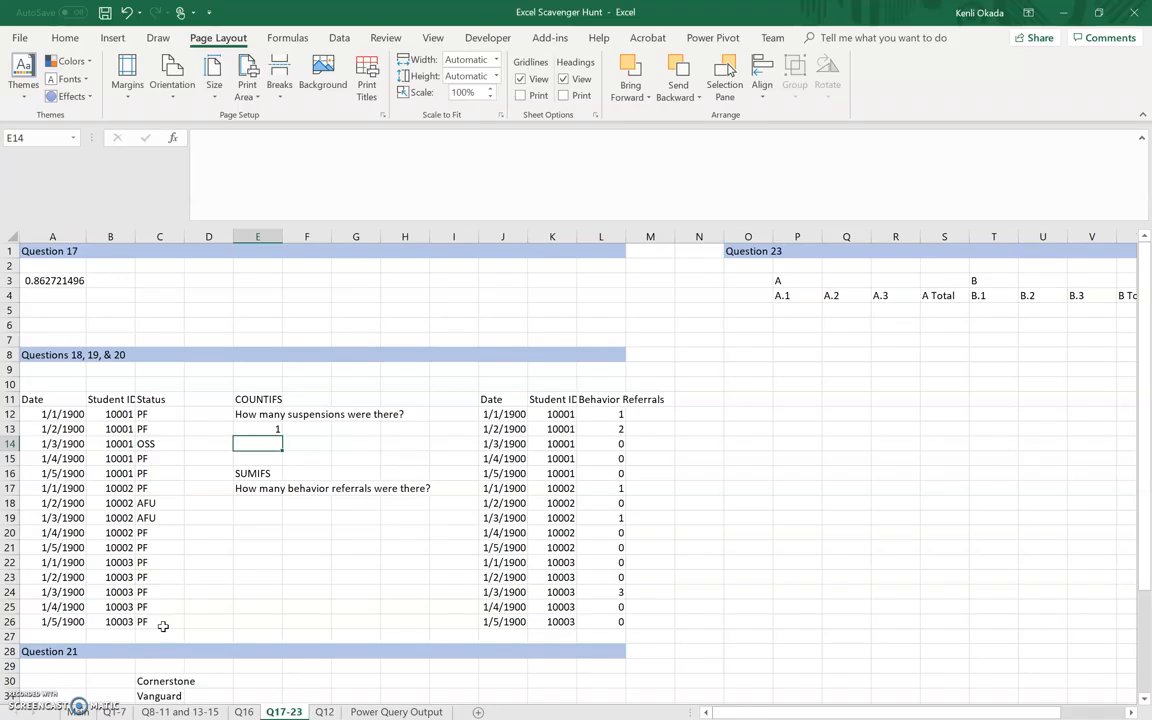
Step: Move the SUMIFS heading and its behavior referrals question from E16:E17 to E18:E19
key("Up")
key("Down")
key("Down")
key("Down")
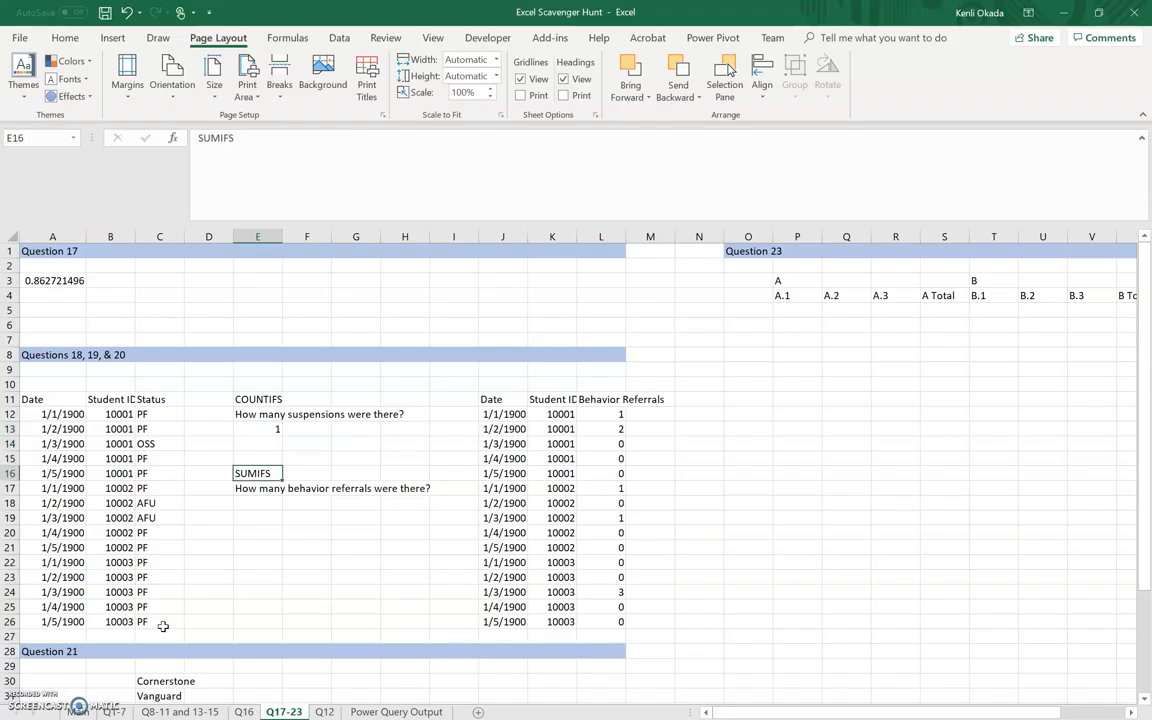
key("shift+Down")
key("ctrl+x")
key("Down")
key("Down")
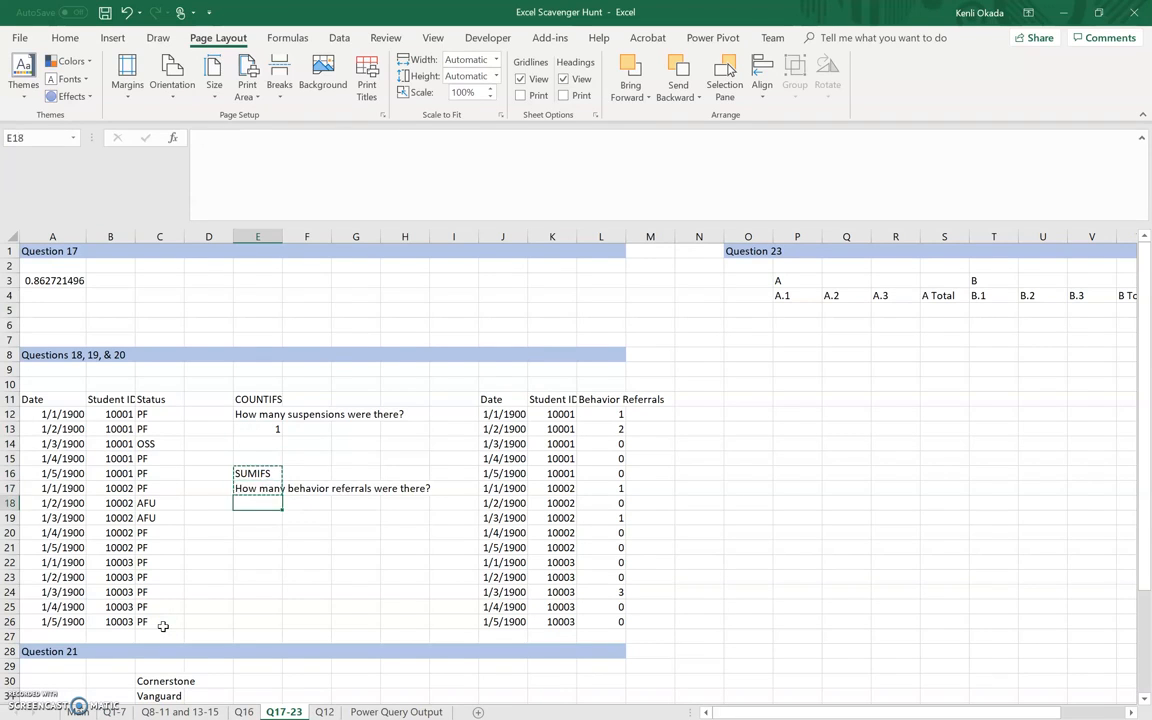
key("ctrl+v")
Step: Reword the COUNTIFS question in E12 as "How many suspensions did each student have?"
key("Up")
key("Up")
key("Up")
key("Up")
key("Up")
key("Up")
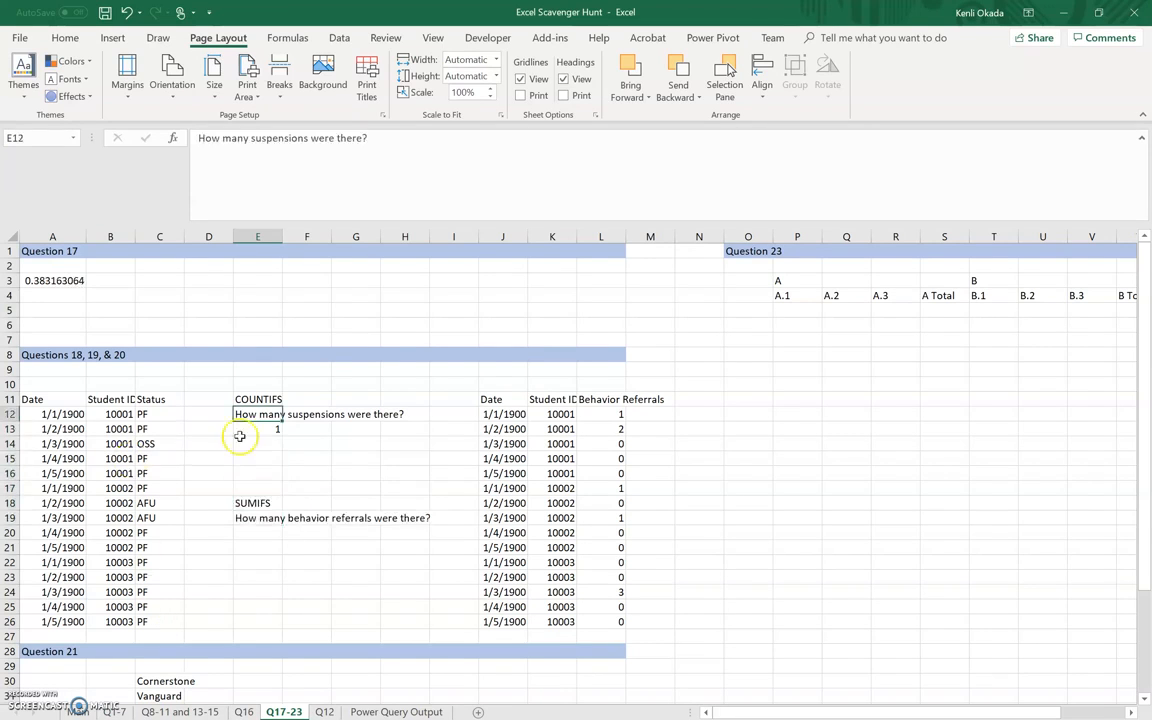
left_click_drag(309, 138, 404, 141)
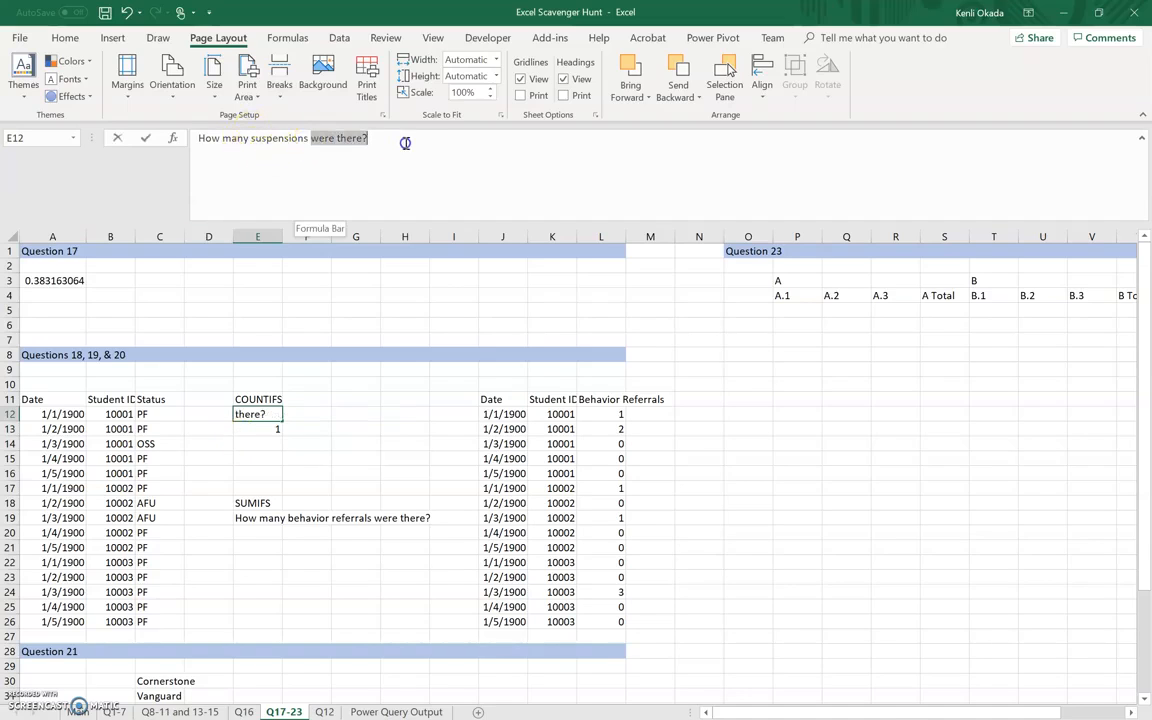
type("did eac")
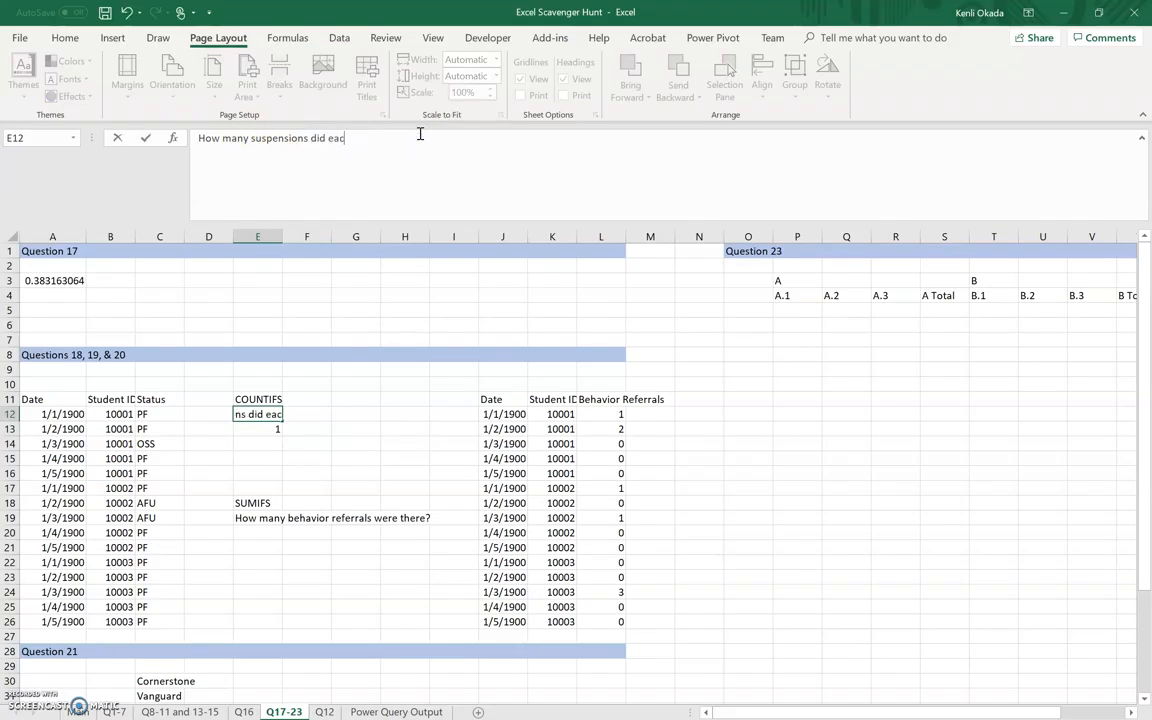
type("h student have?")
key("Return")
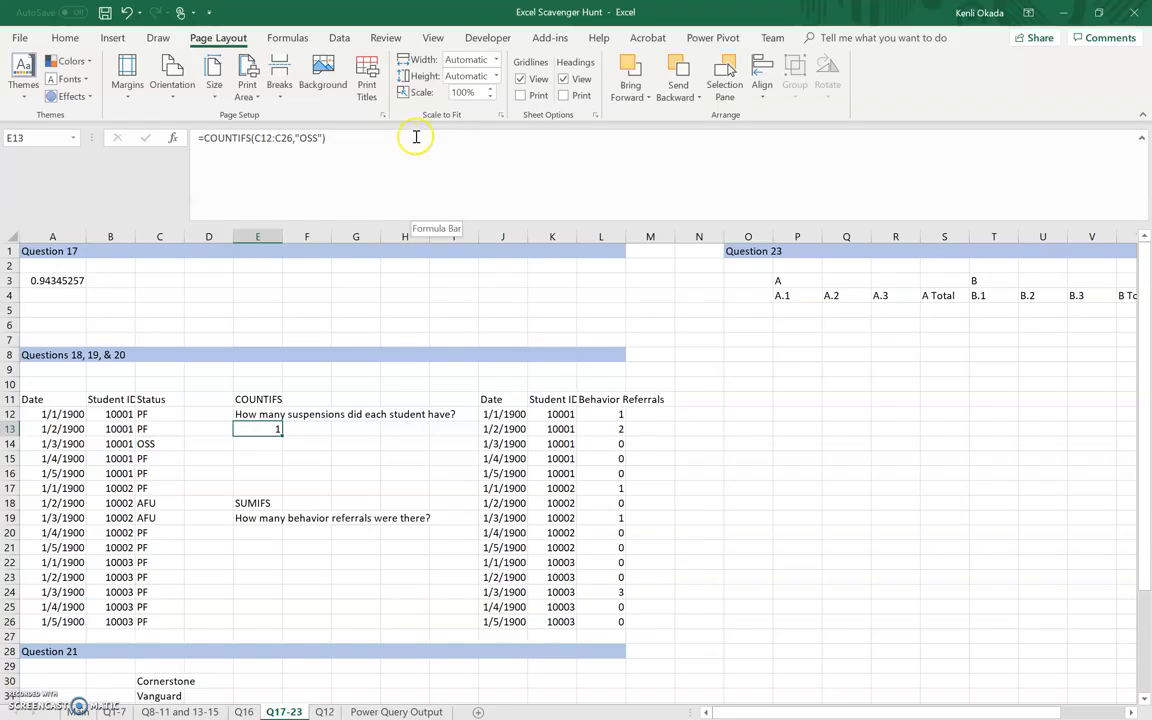
Step: Move the COUNTIFS formula from E13 to F13 and enter the first student's ID in E14
key("ctrl+c")
key("Right")
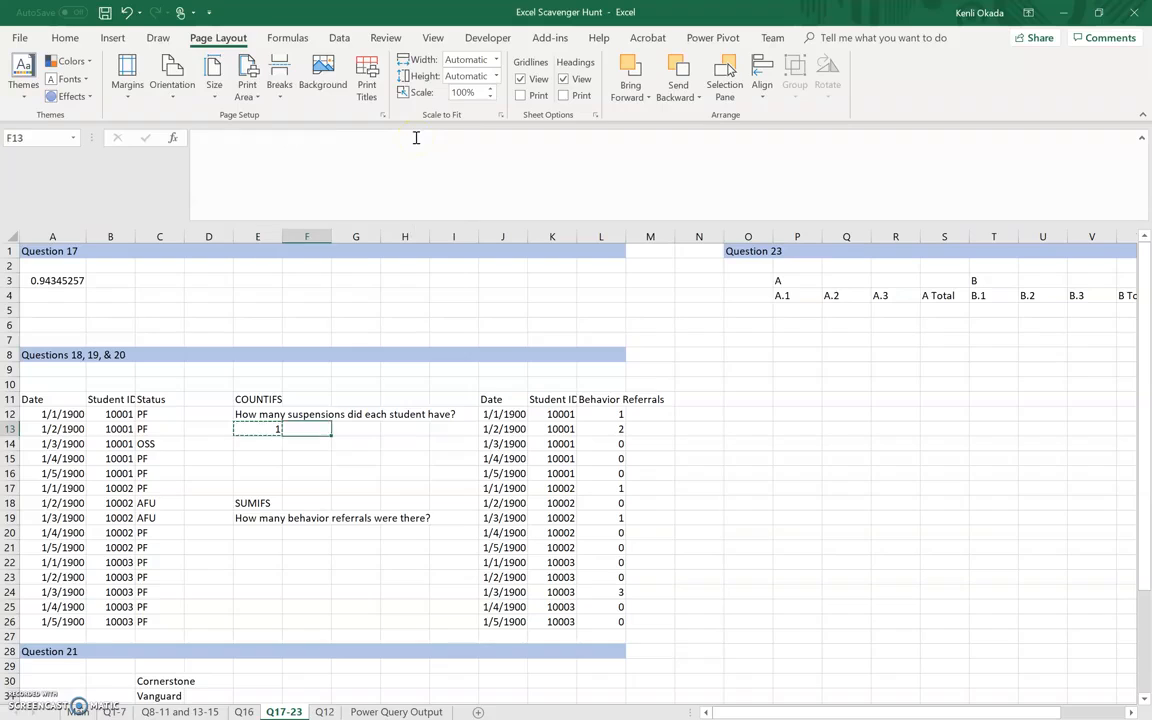
key("ctrl+v")
key("Left")
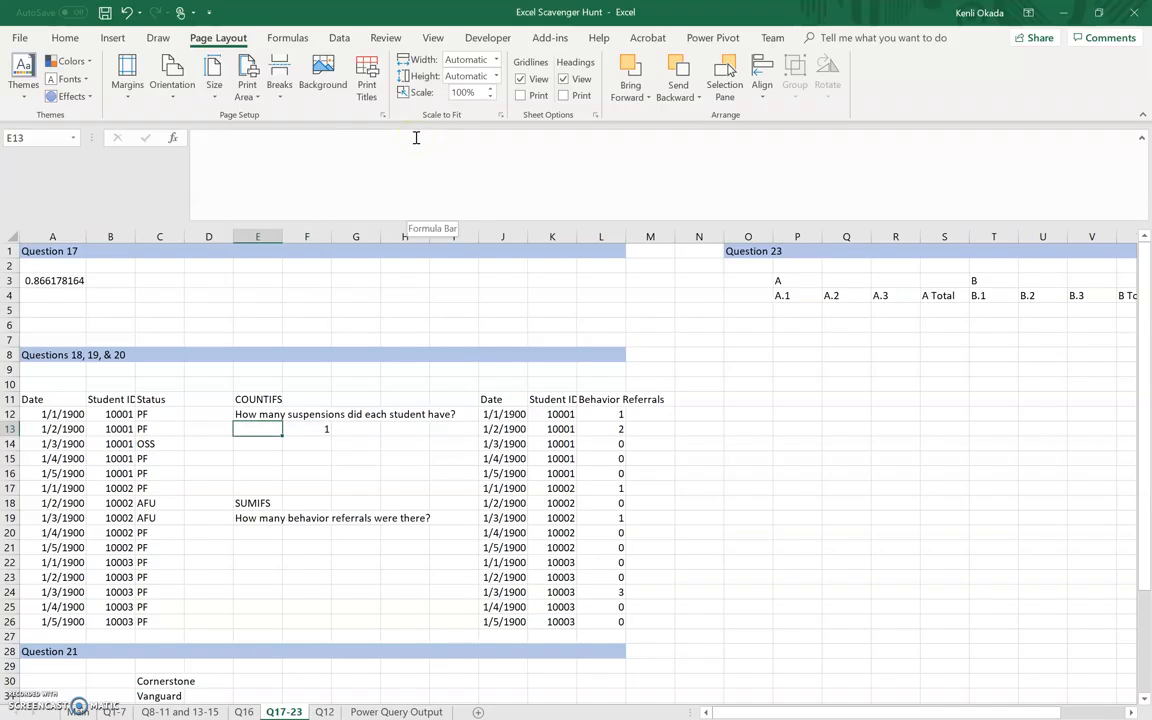
key("Down")
type("100")
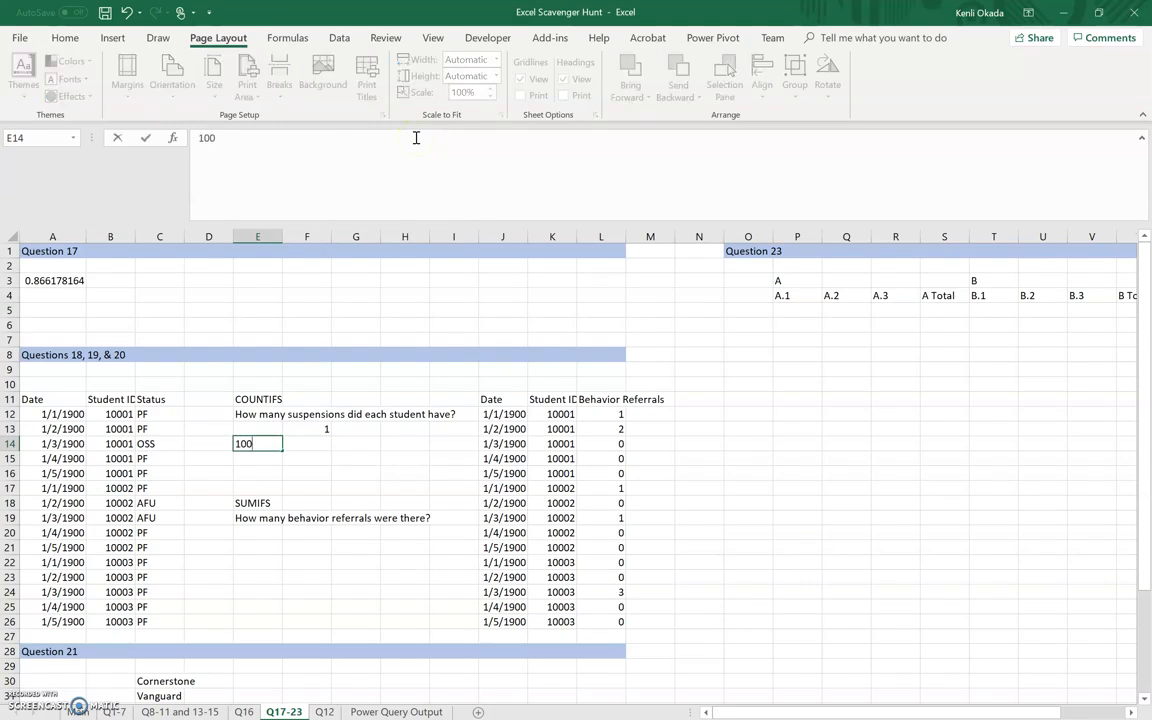
type("01")
key("Return")
Step: Copy the student IDs in B12:B26 to the empty area starting at P12
key("Left")
key("Left")
key("Left")
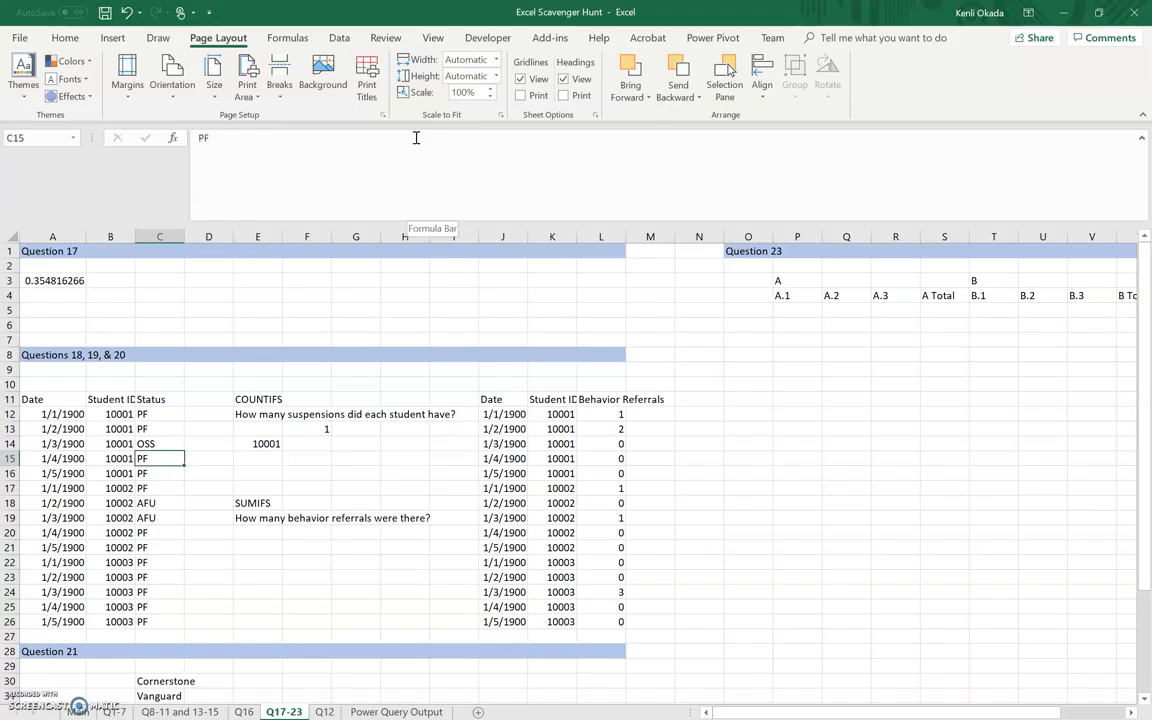
key("Up")
key("Up")
key("Up")
key("ctrl+shift+Down")
key("ctrl+c")
key("Right")
key("Right")
key("Right")
key("Right")
key("Right")
key("Right")
key("Right")
key("Right")
key("Right")
key("Right")
key("Right")
key("Right")
key("Right")
key("Right")
key("ctrl+v")
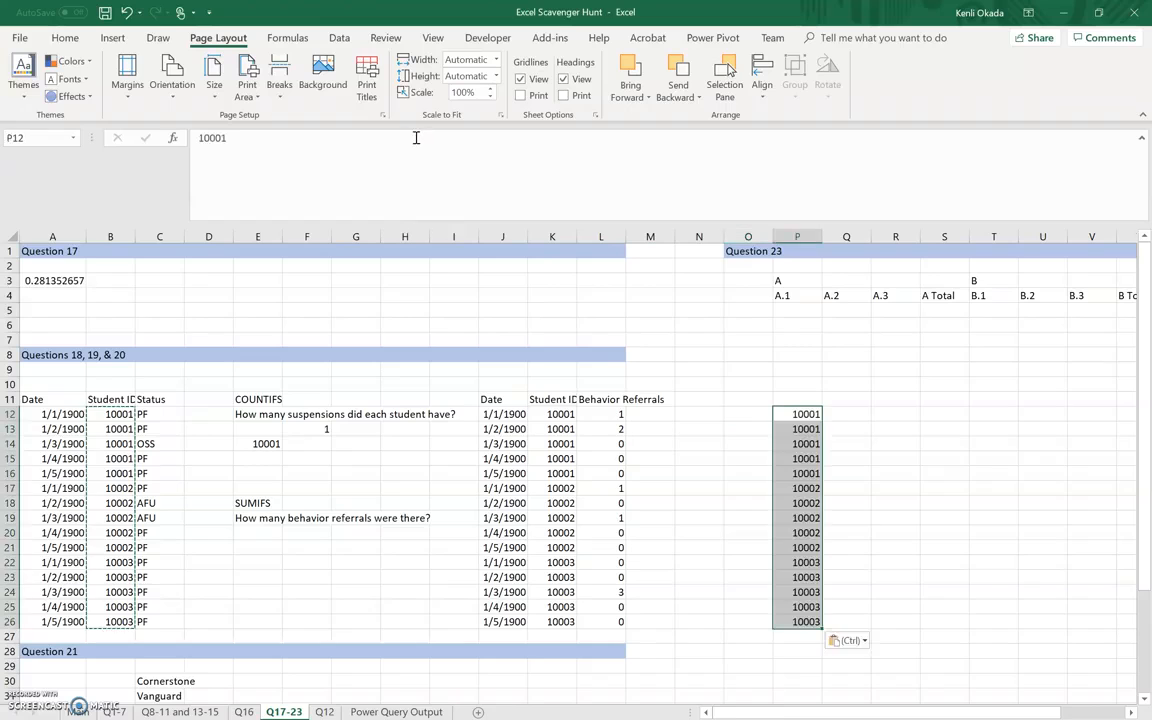
Step: Remove the duplicates from the copied student IDs in column P
left_click(336, 38)
left_click(755, 76)
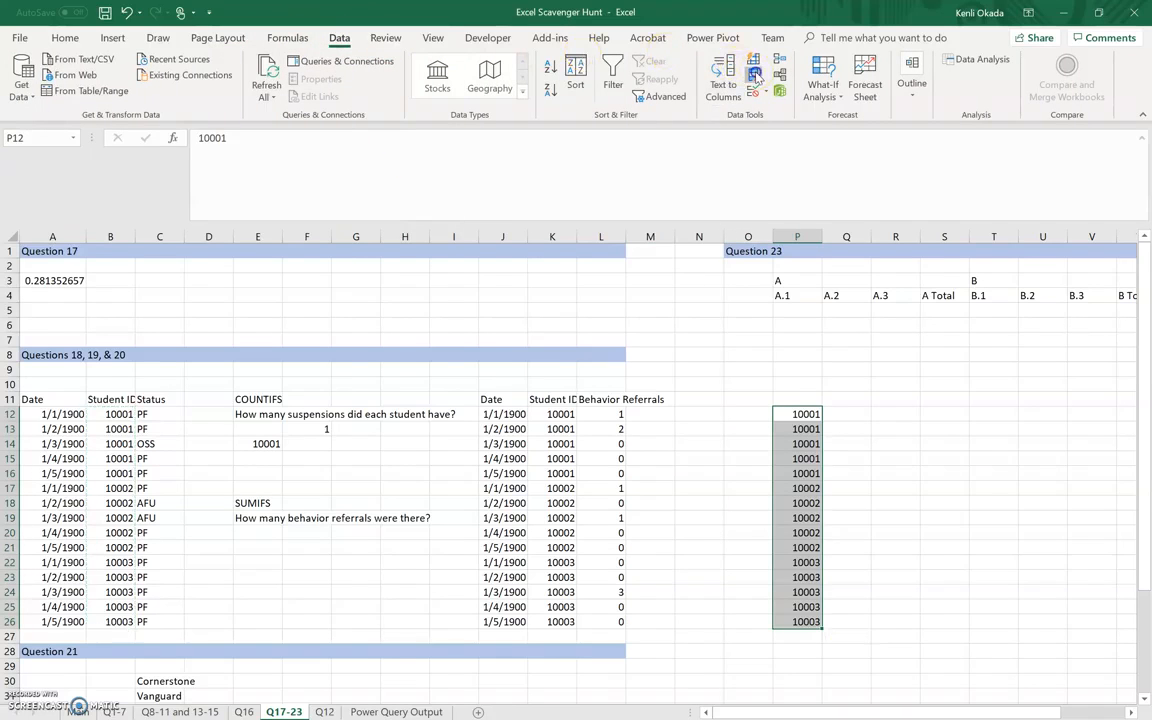
left_click(564, 432)
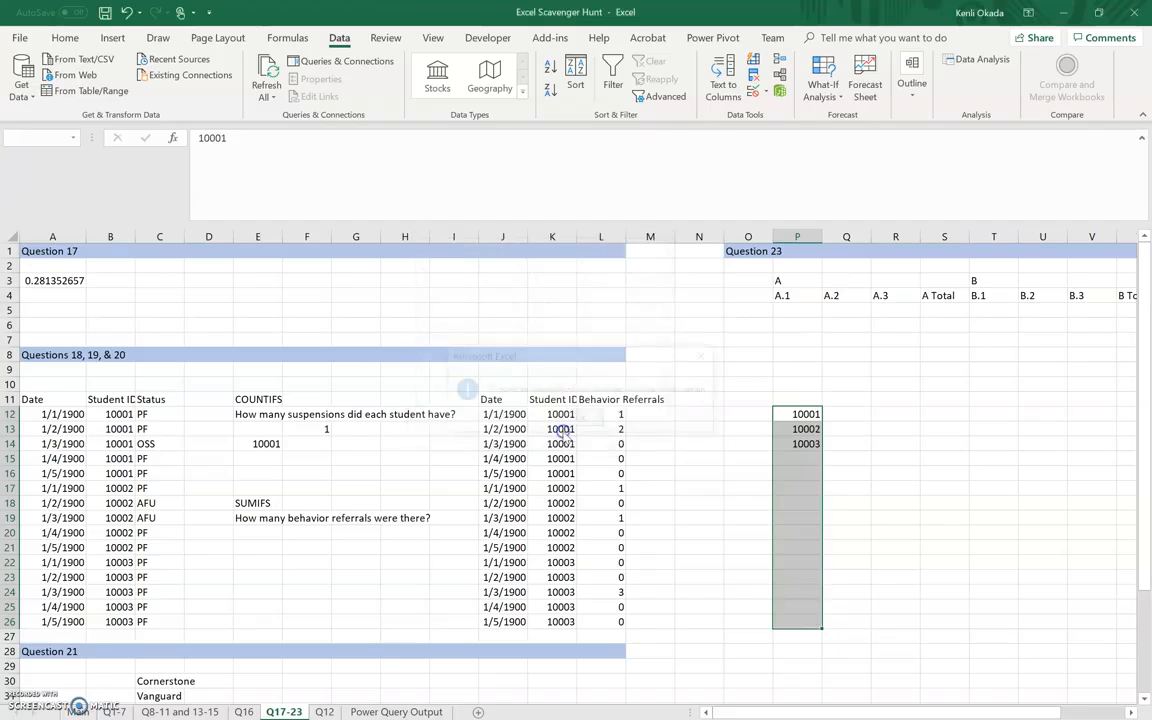
left_click(587, 416)
left_click(784, 485)
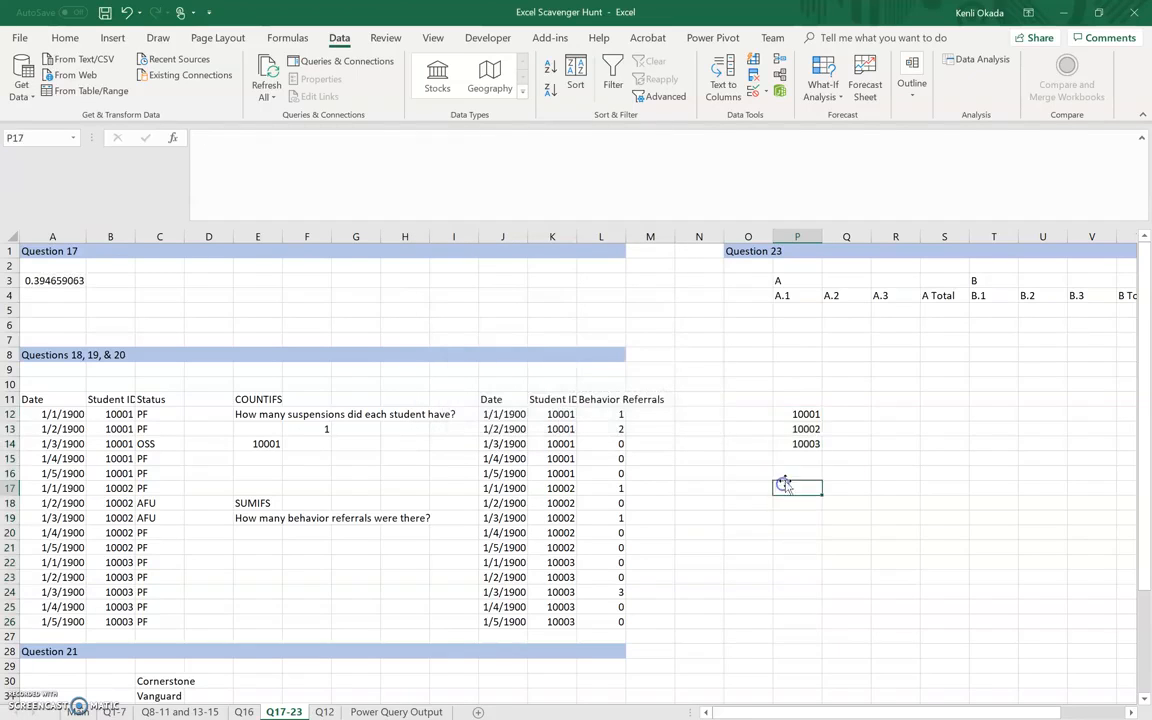
Step: Move the unique student IDs from P12:P14 to E14:E16 below the COUNTIFS question
left_click_drag(795, 413, 808, 447)
key("ctrl+c")
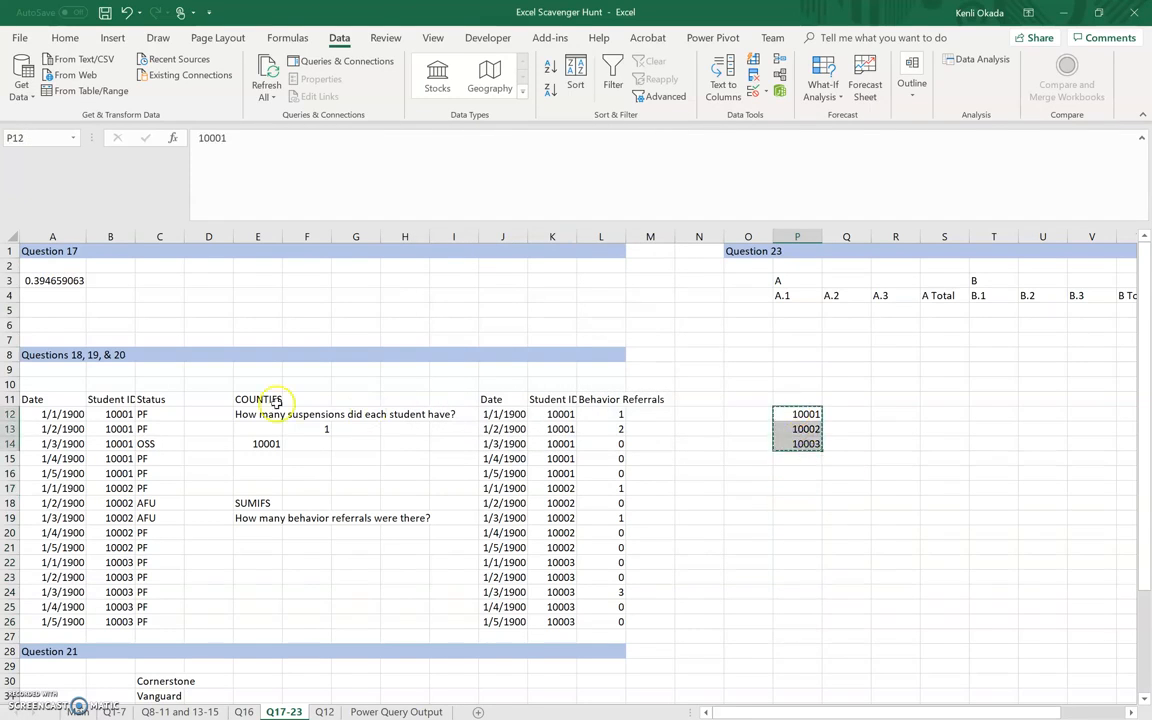
left_click(265, 444)
key("ctrl+v")
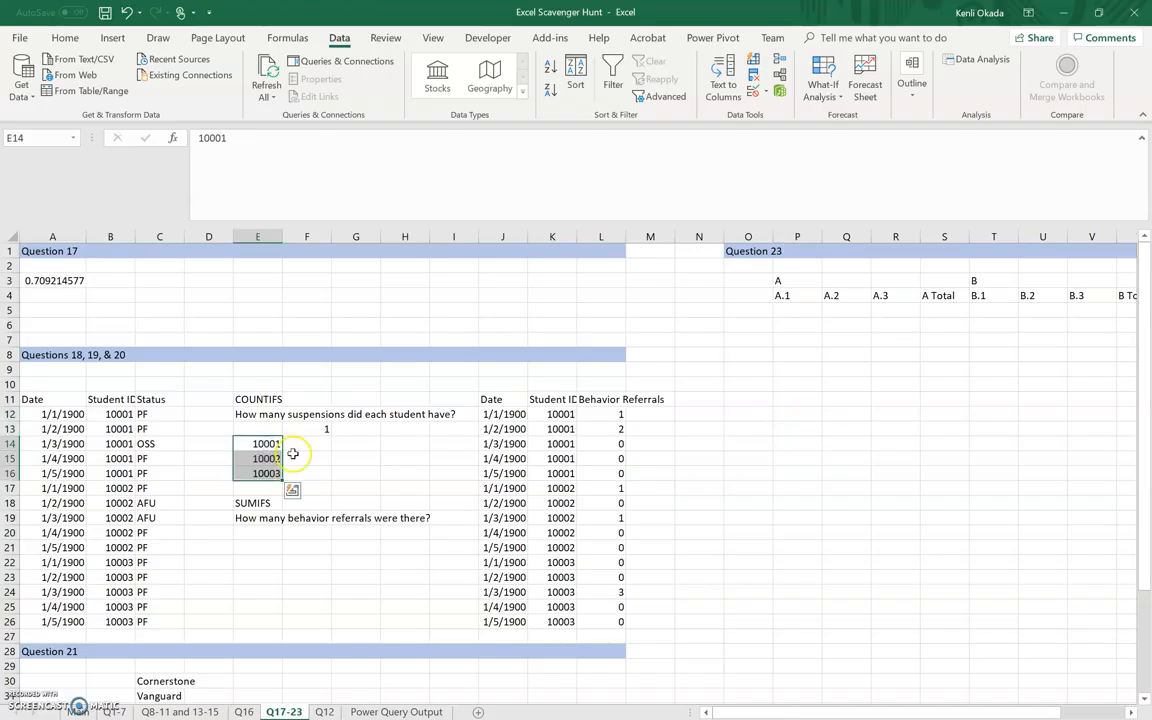
Step: Move the COUNTIFS formula from F13 to F14, beside the first student ID
left_click(326, 429)
key("ctrl+c")
left_click(307, 441)
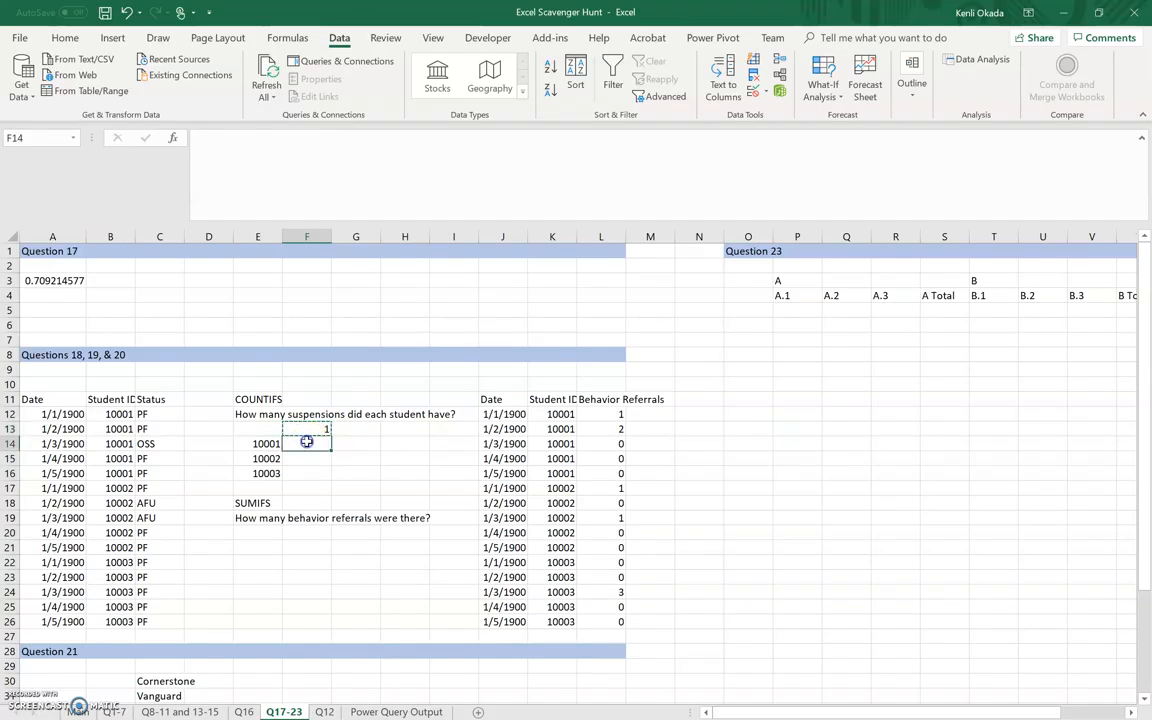
key("ctrl+v")
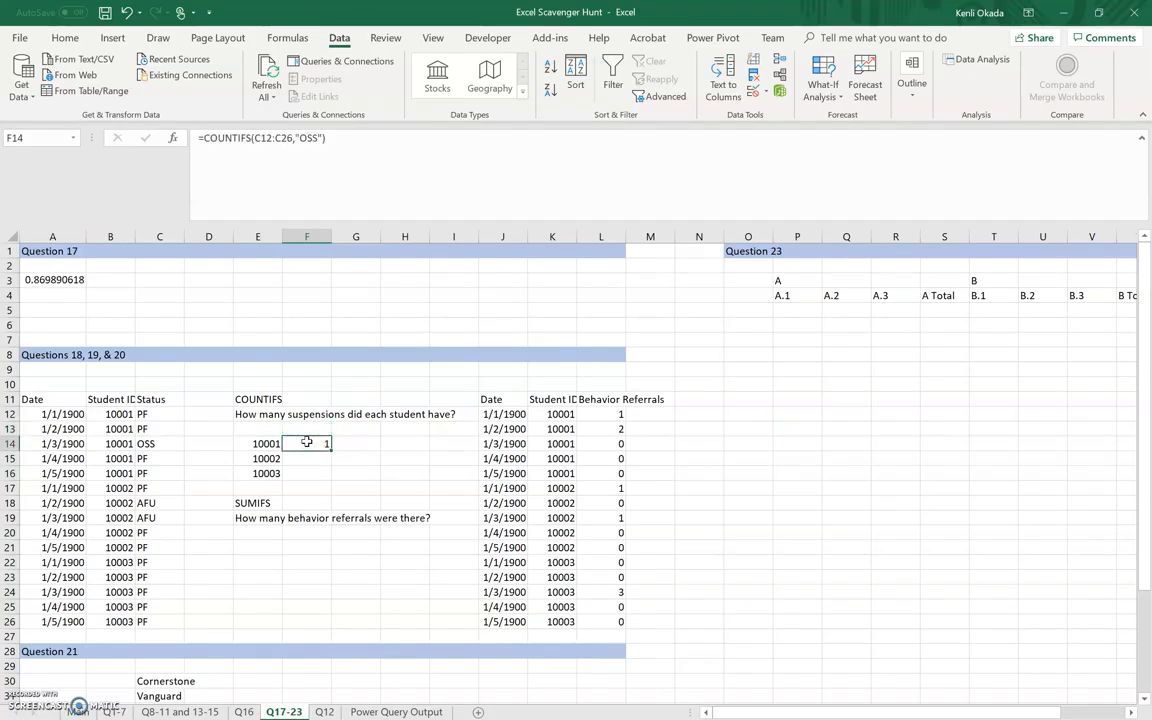
Step: Extend the COUNTIFS formula in F14 with the student IDs in B12:B26 as the second criteria range
left_click(359, 160)
left_click(322, 139)
type(",")
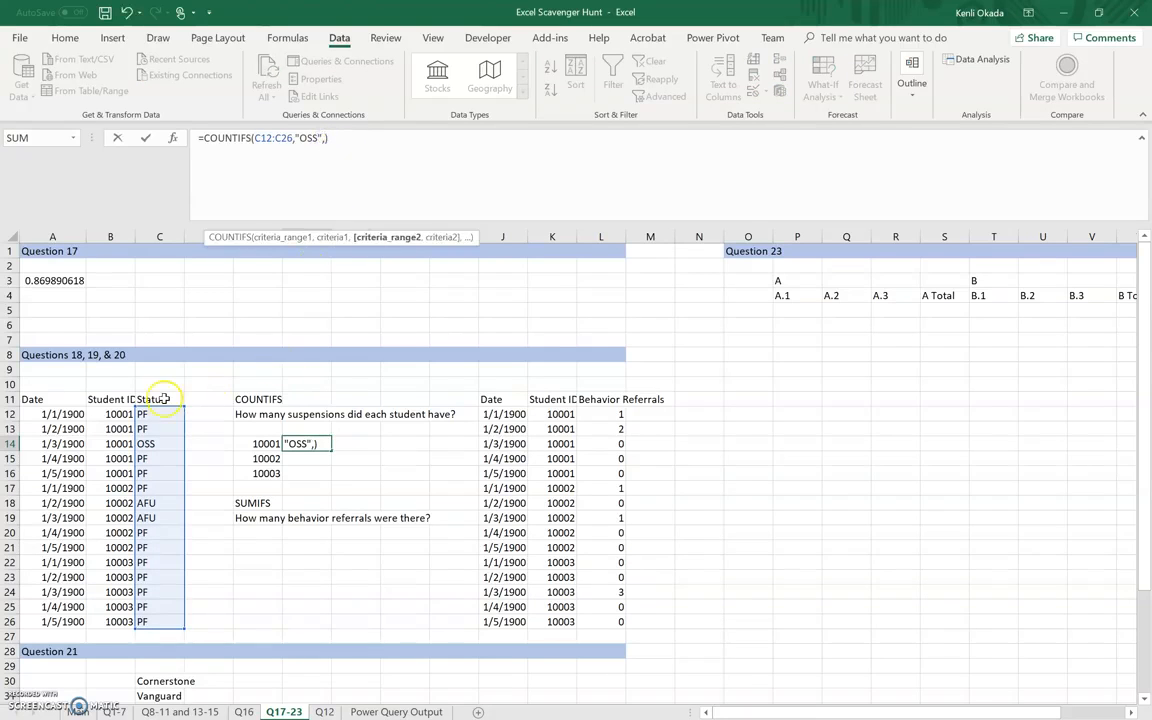
left_click_drag(105, 416, 118, 623)
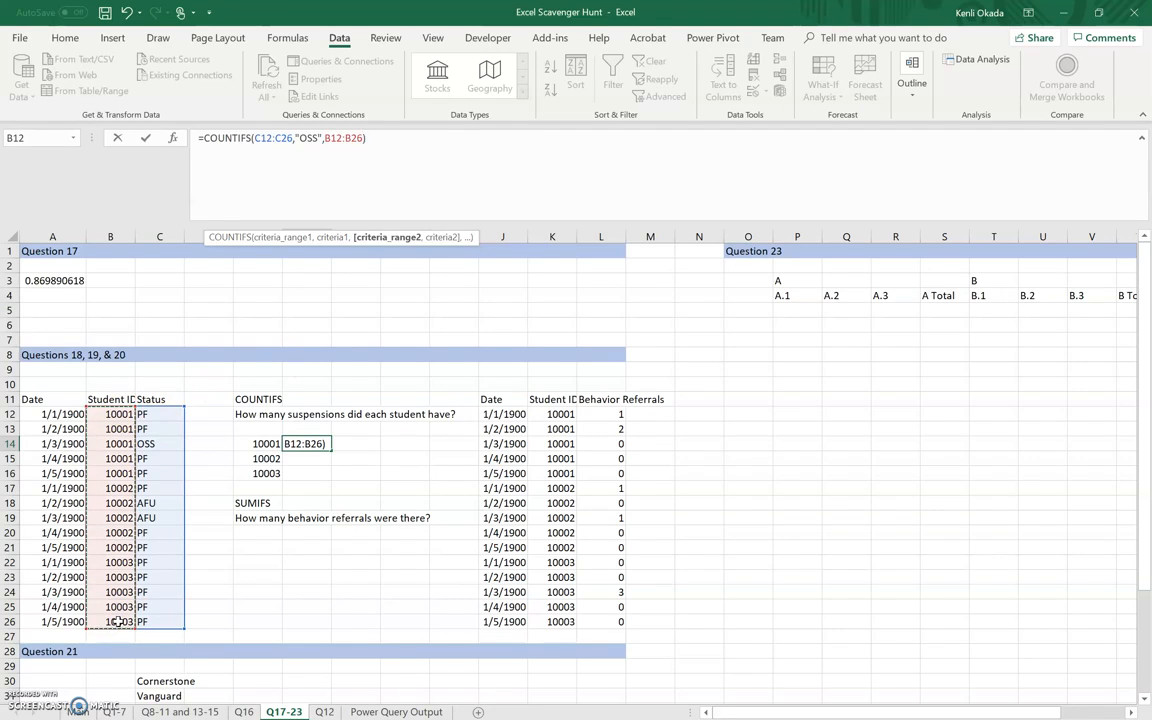
Step: Make both ranges in the F14 formula absolute, as $B$12:$B$26 and $C$12:$C$26
key("F4")
double_click(263, 138)
key("F4")
double_click(302, 138)
key("F4")
Step: Set the second COUNTIFS criterion in F14 to the student ID in E14 and enter the formula
left_click(408, 138)
type(",")
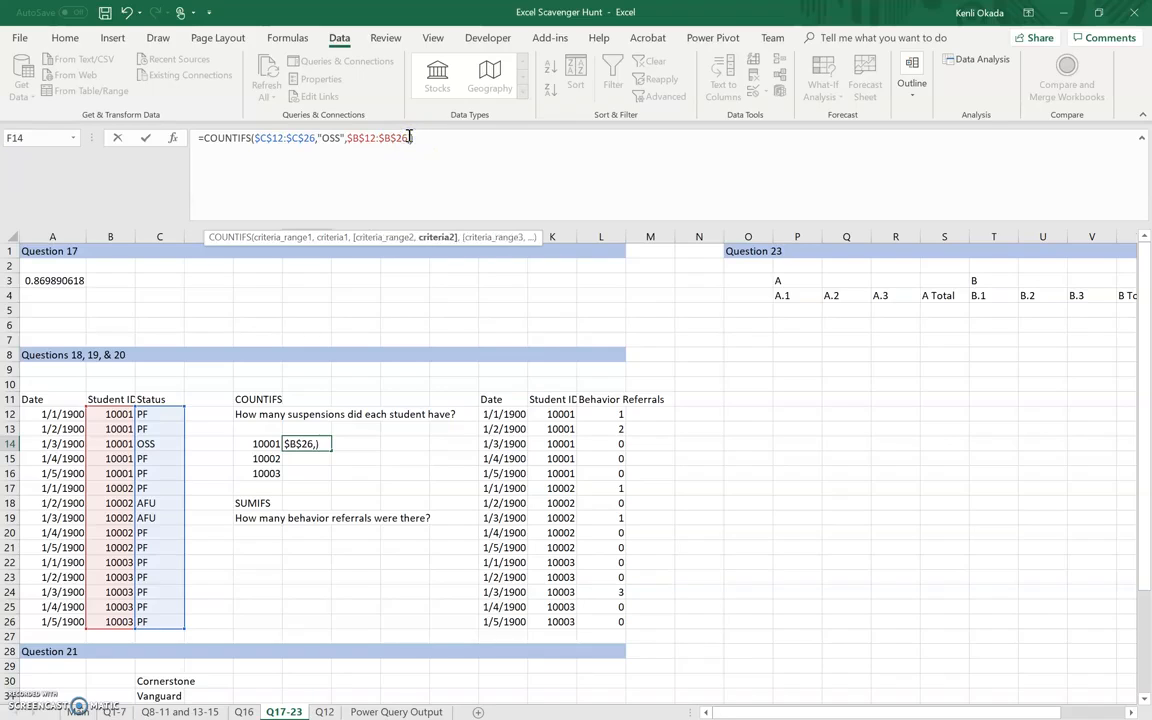
left_click(262, 443)
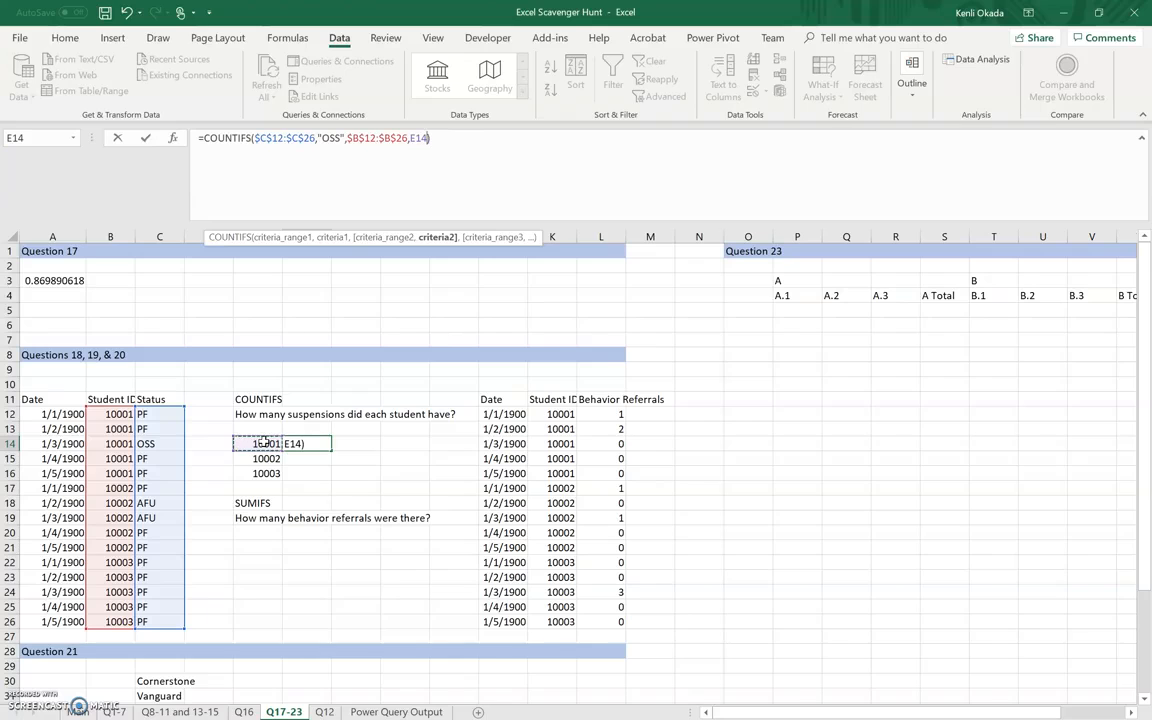
key("Return")
Step: Fill the COUNTIFS formula from F14 down through F16 and check the references in the last copy
key("Up")
key("shift+Down")
key("shift+Down")
key("ctrl+d")
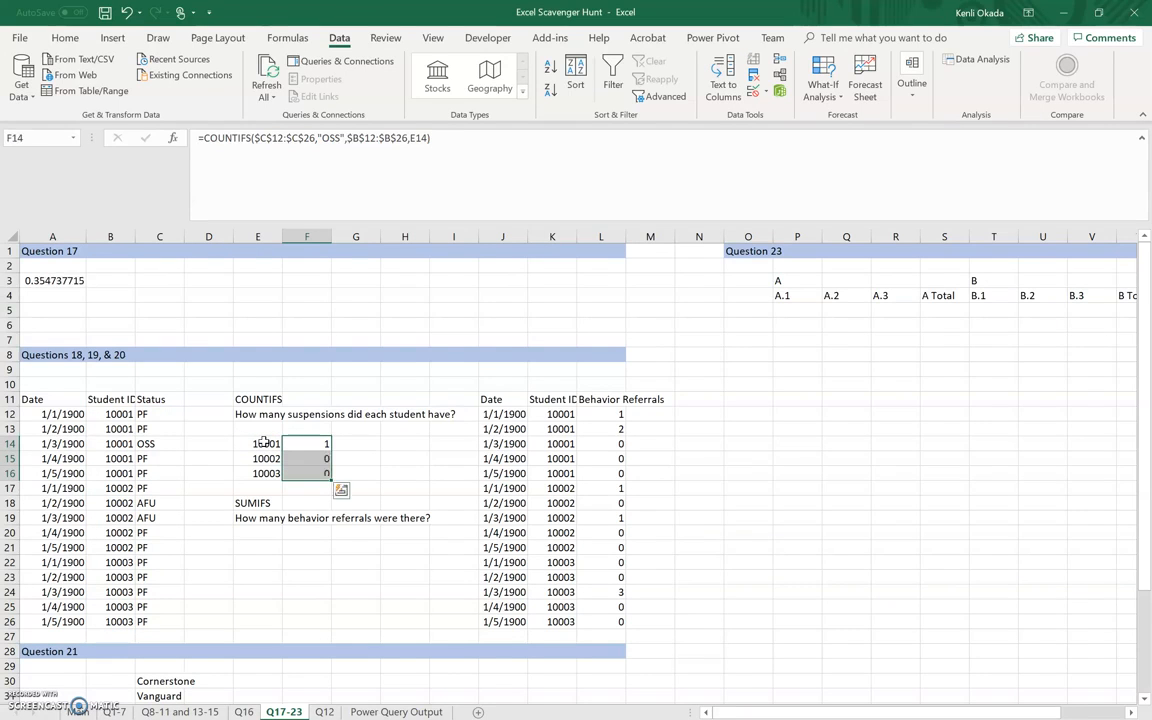
left_click(285, 444)
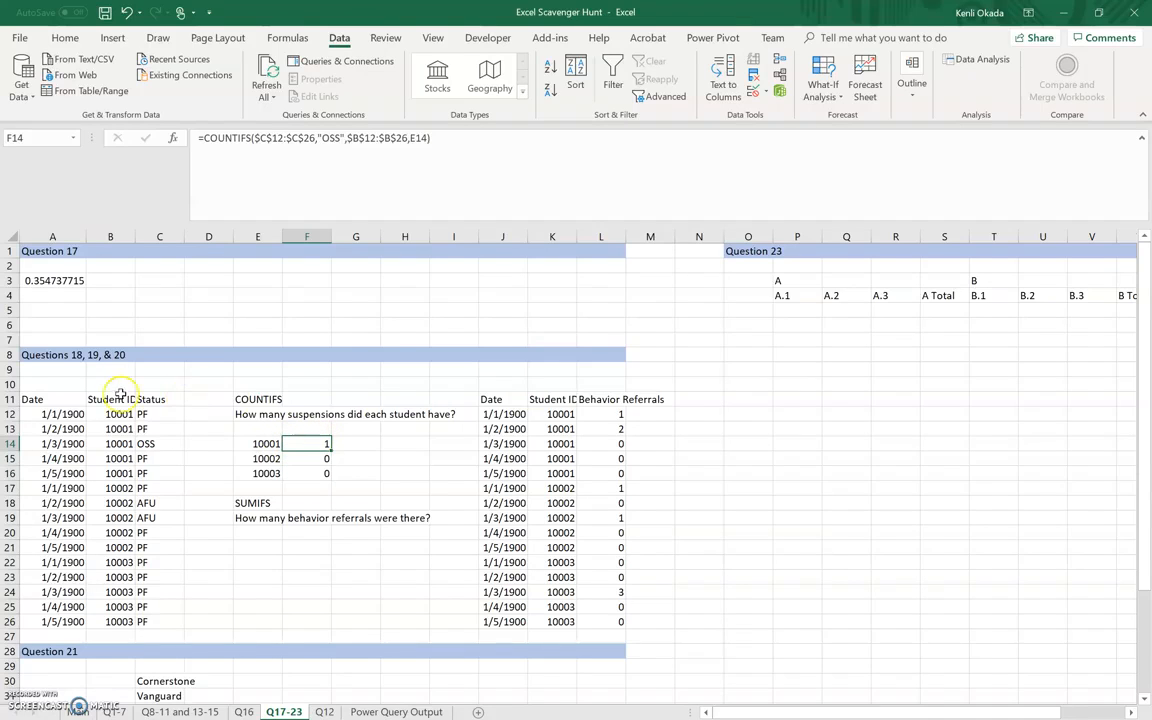
left_click(321, 475)
left_click(480, 160)
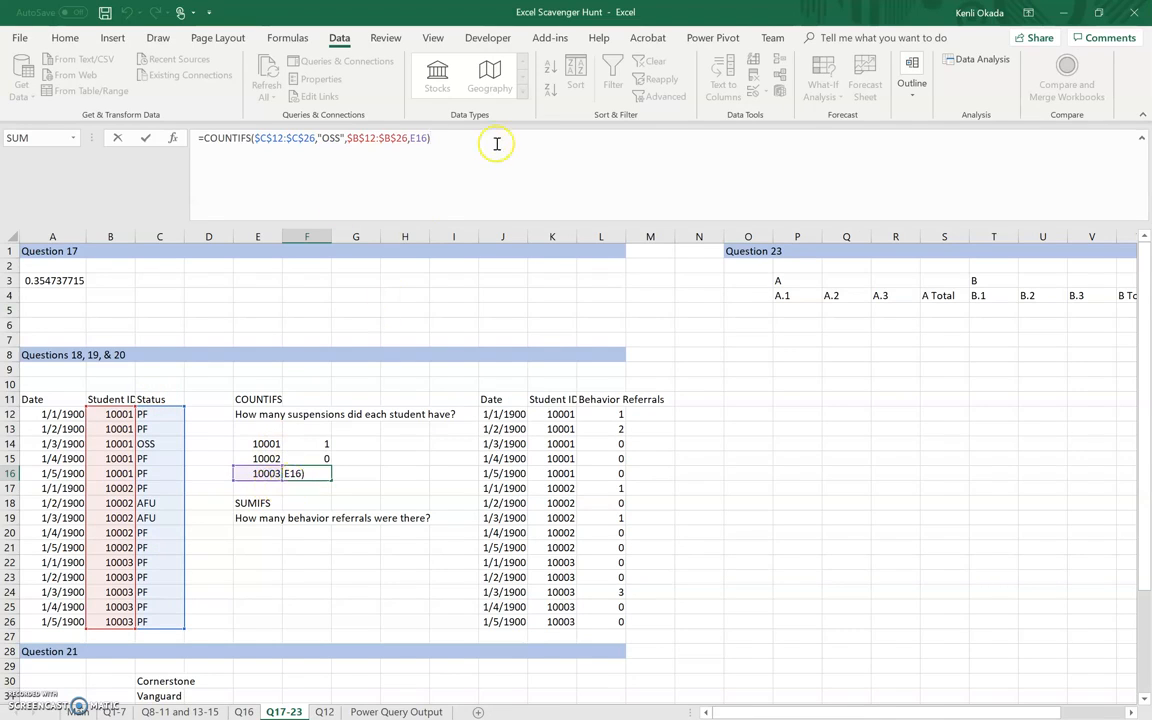
key("ctrl+Return")
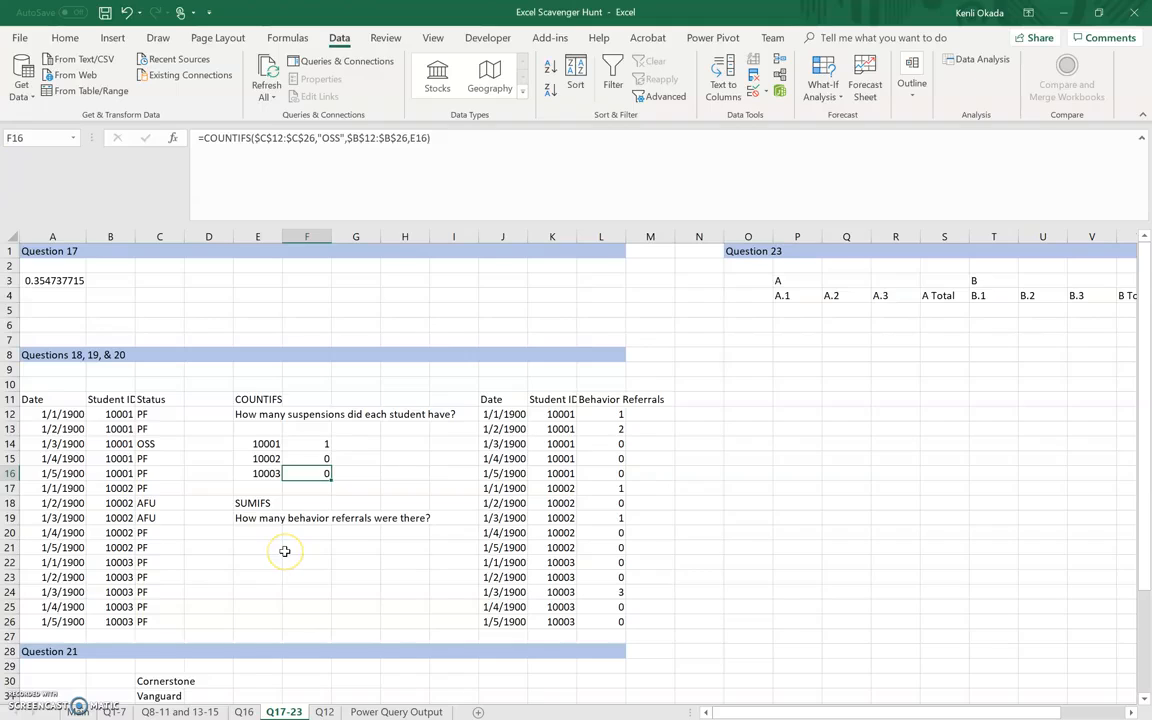
Step: Reword the SUMIFS question in E19 as "How many behavior referrals were there for each student"
left_click(244, 518)
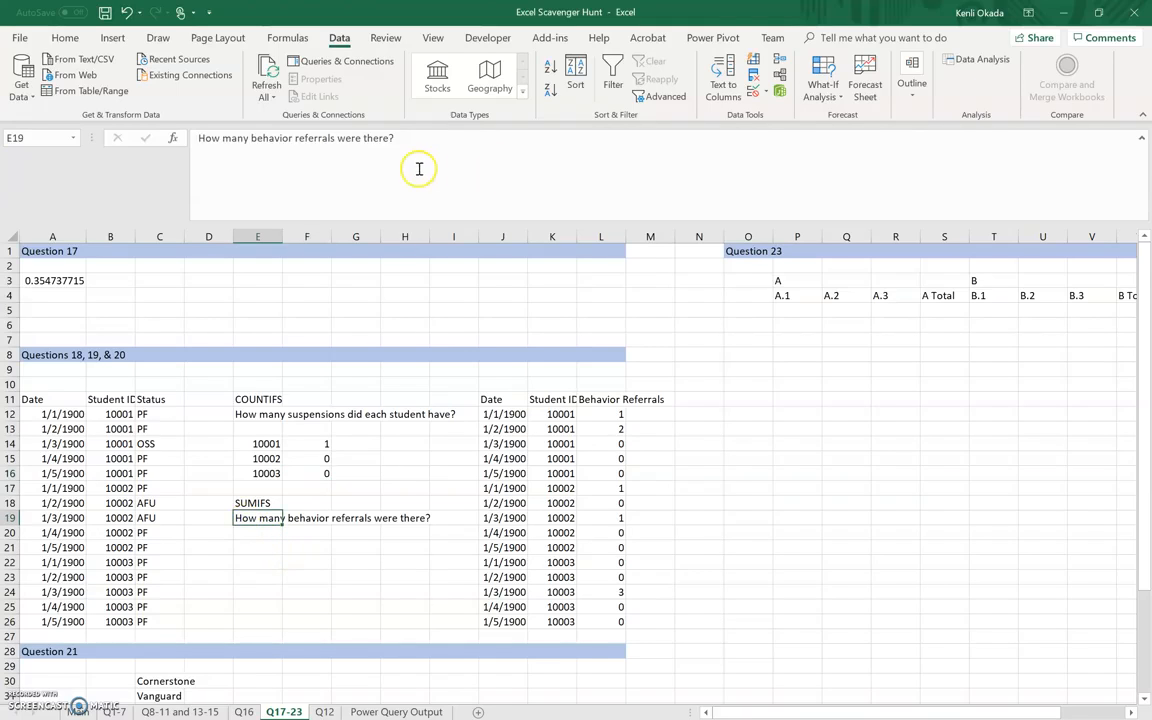
left_click_drag(340, 142, 391, 152)
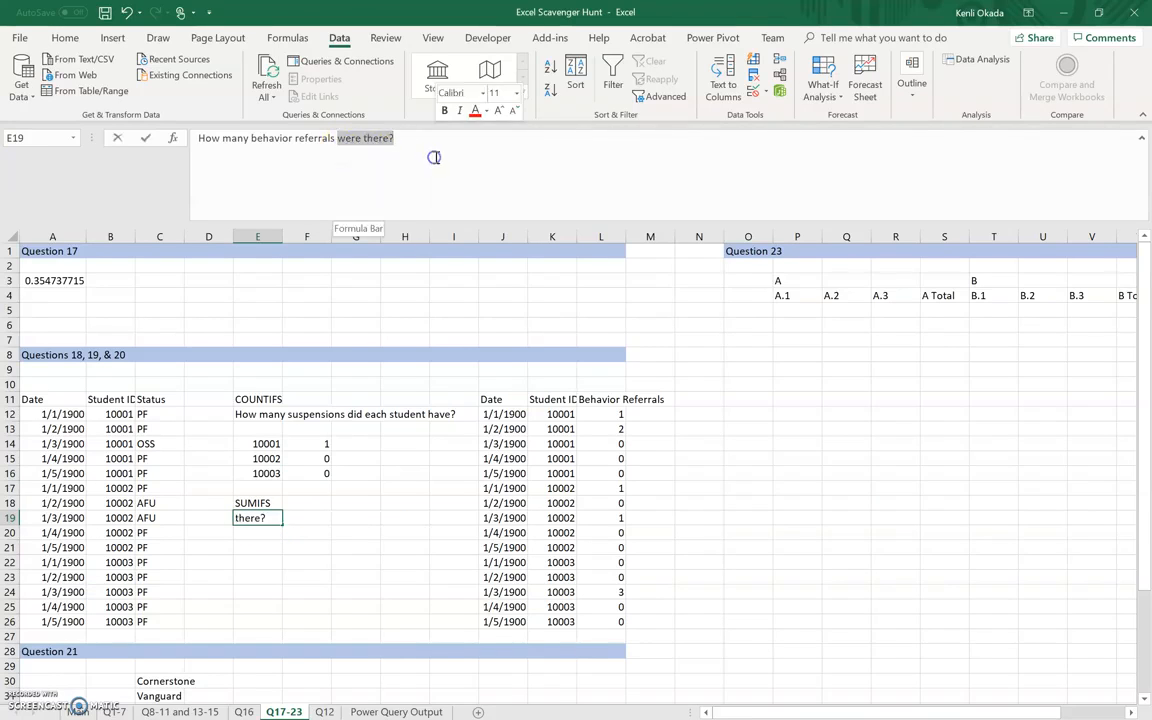
type("wer")
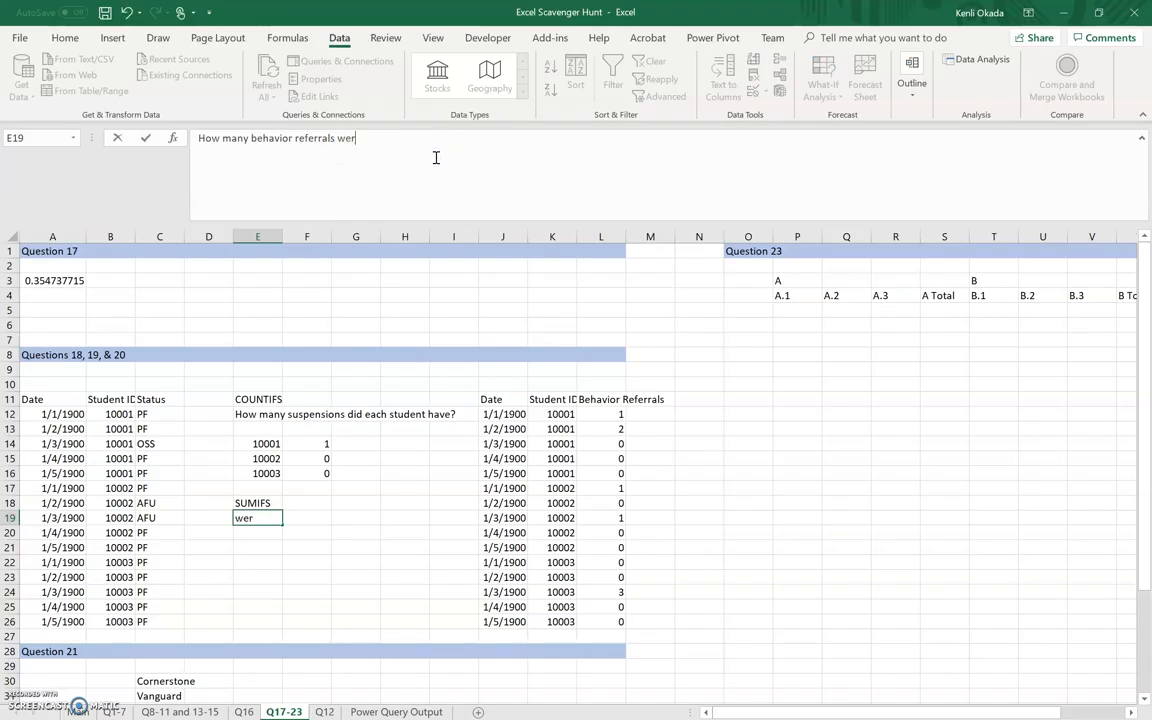
type("e there for each student")
key("Return")
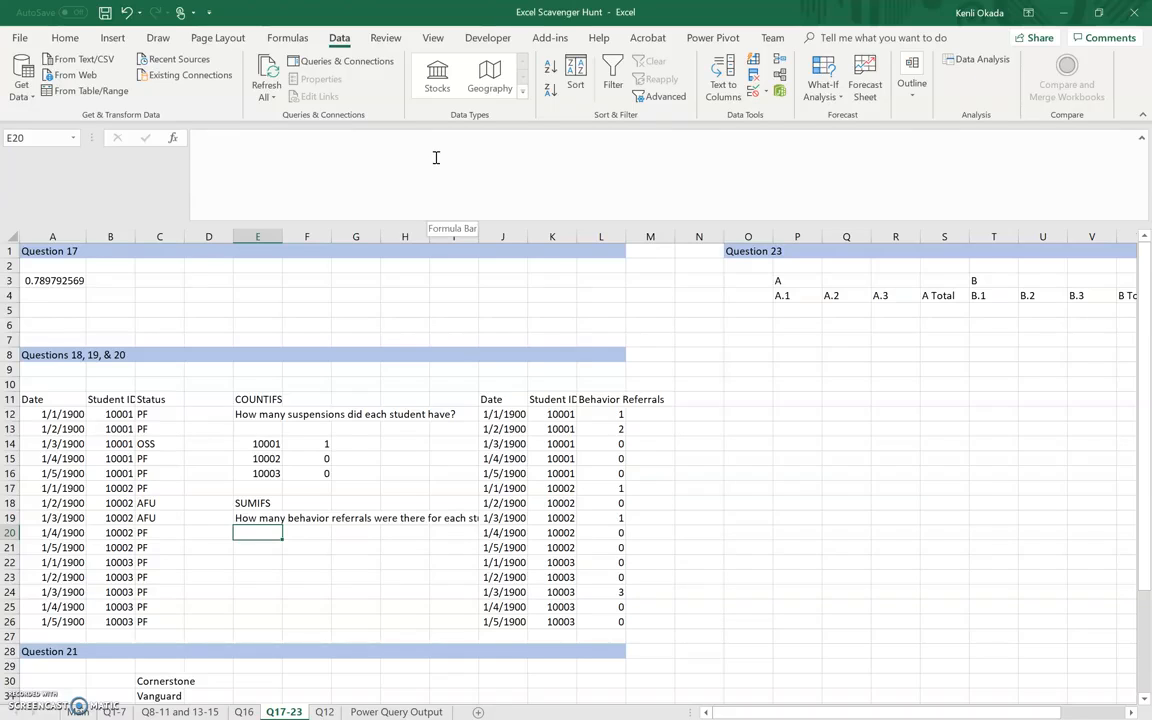
Step: Replace the word "student" with "day" in the SUMIFS question in E19
key("Up")
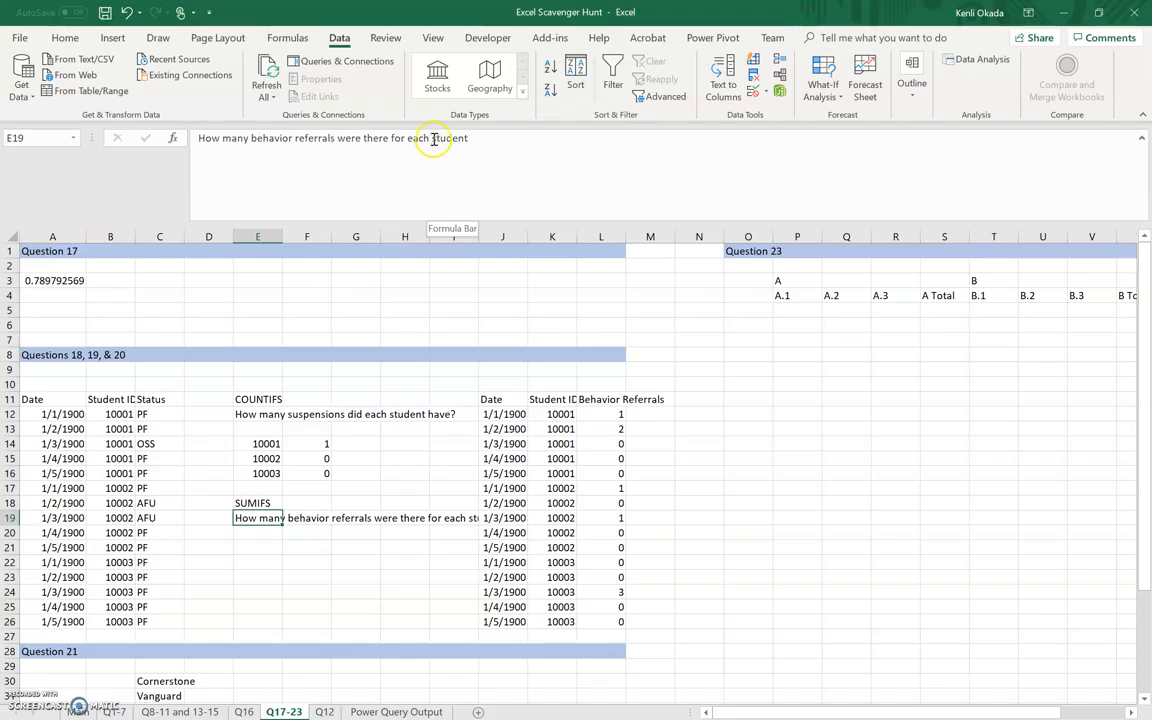
double_click(446, 139)
type("day")
key("Return")
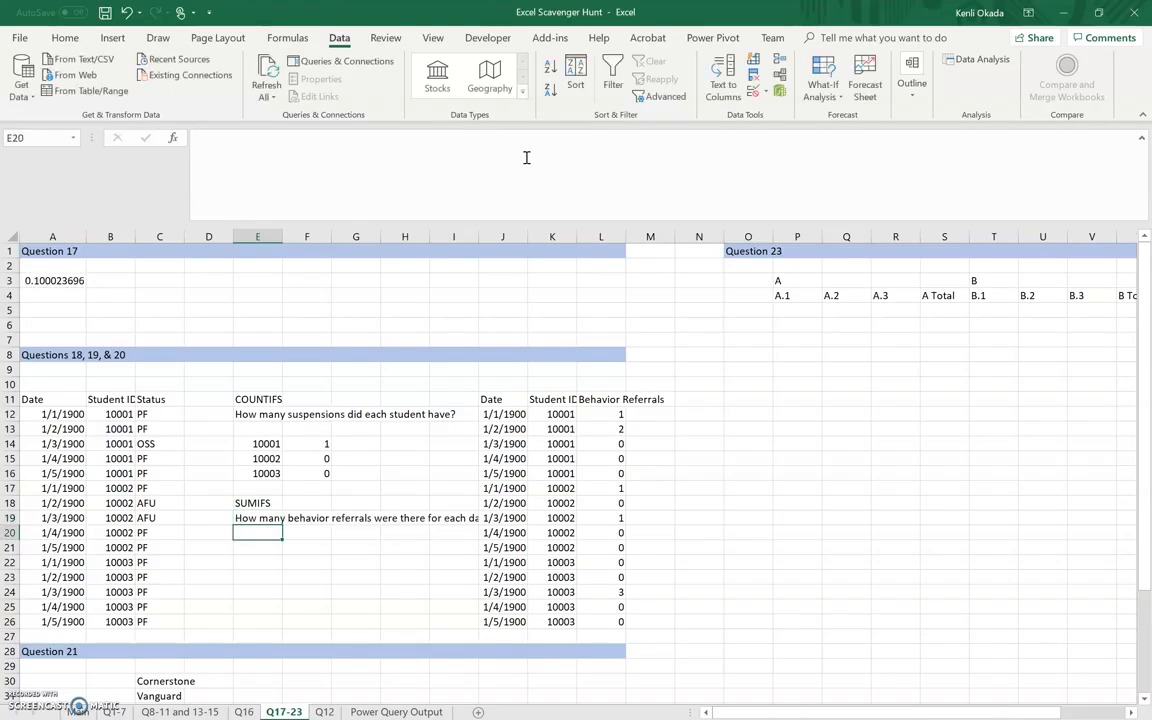
Step: Copy the dates in J12:J26 to the empty area starting at O12
key("Right")
key("Right")
key("Right")
key("Right")
key("Right")
key("Up")
key("Up")
key("Up")
key("Up")
key("Up")
key("Up")
key("Up")
key("Up")
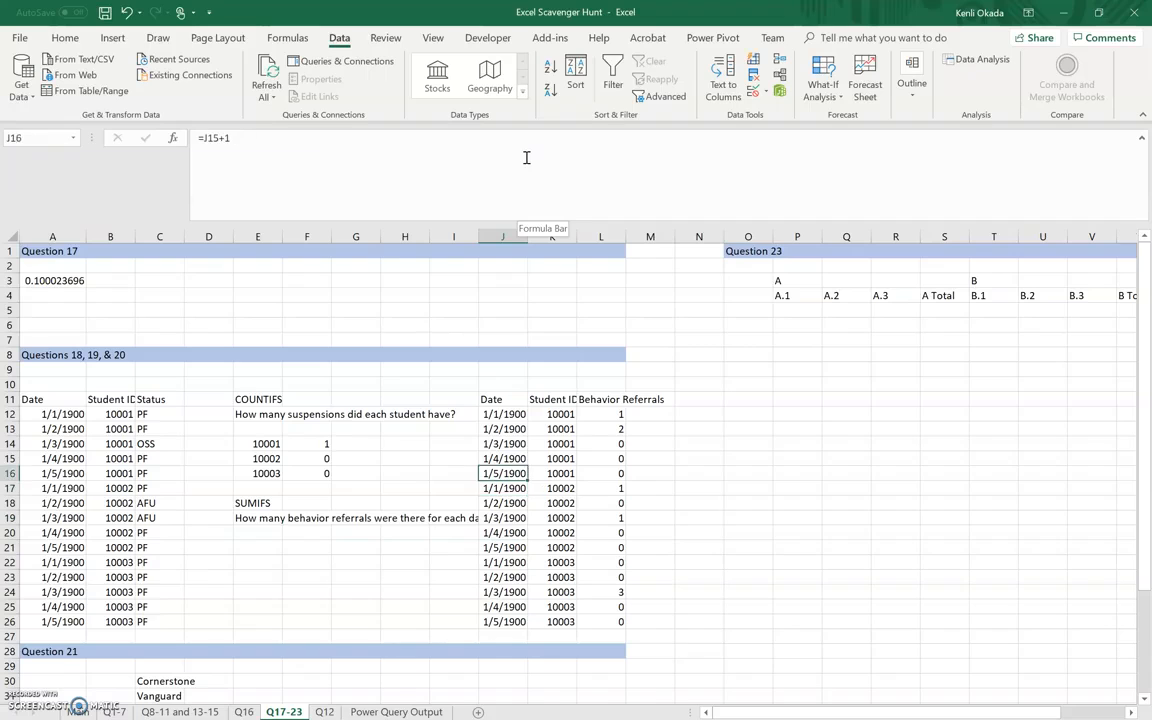
key("ctrl+shift+Down")
key("ctrl+c")
key("Right")
key("Right")
key("Right")
key("Right")
key("Right")
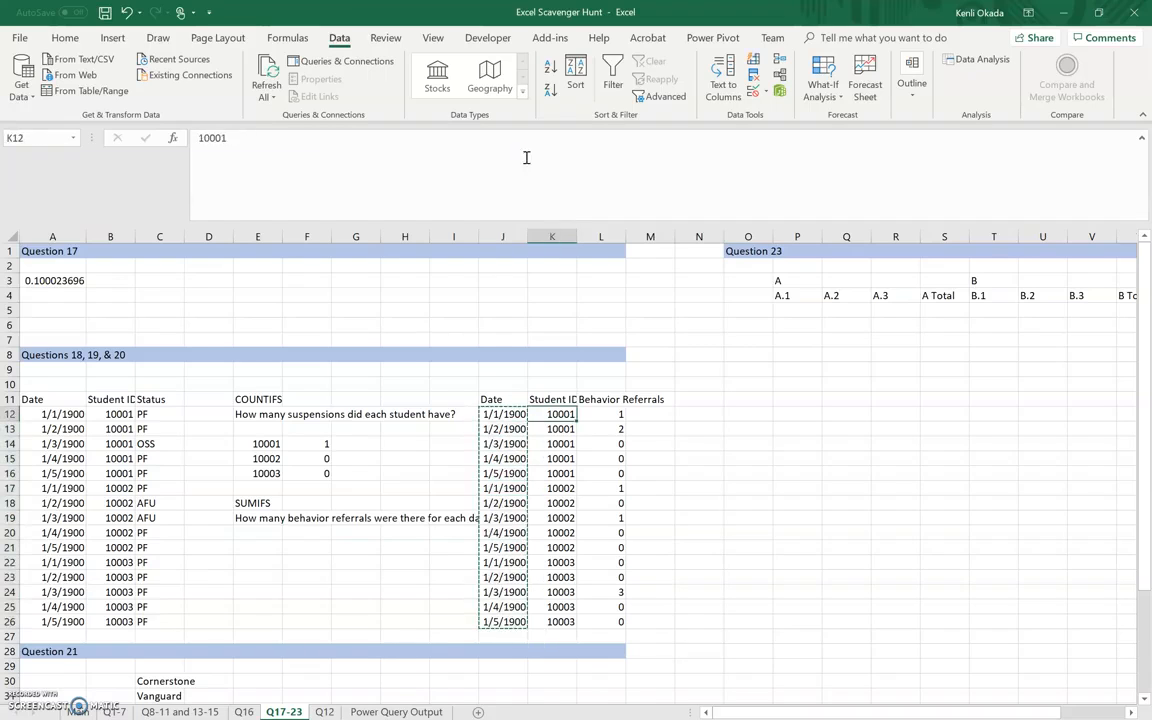
key("ctrl+v")
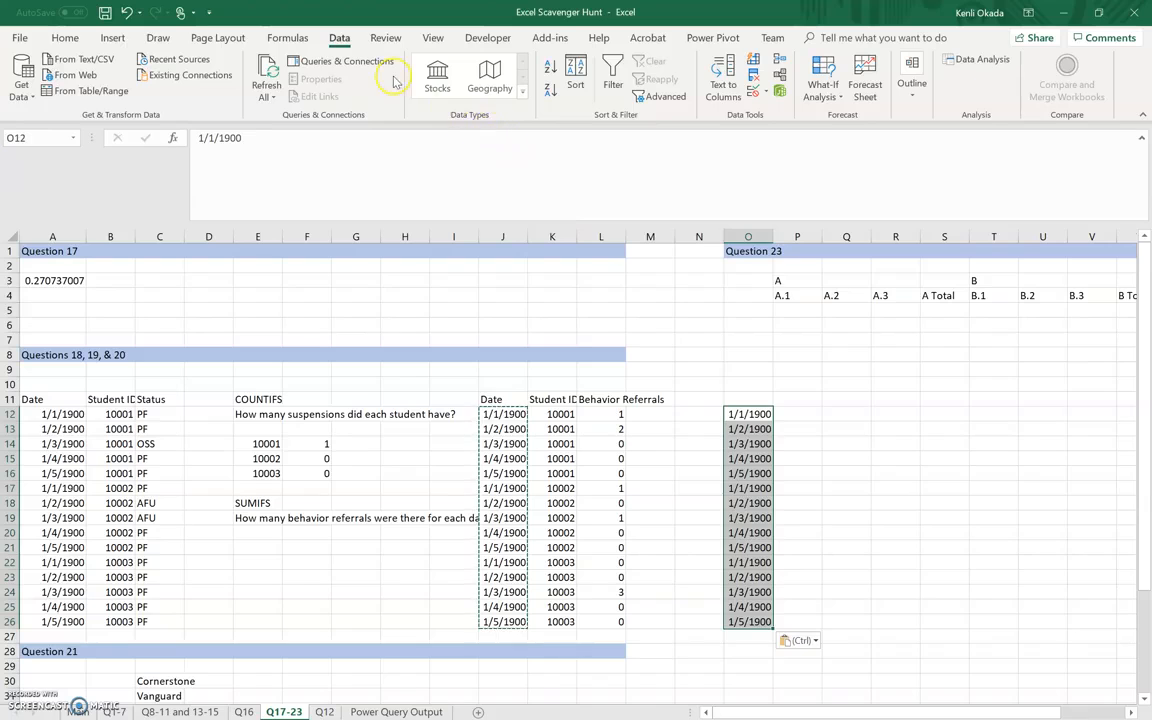
Step: Remove the duplicates from the copied dates in O12:O26
left_click(757, 80)
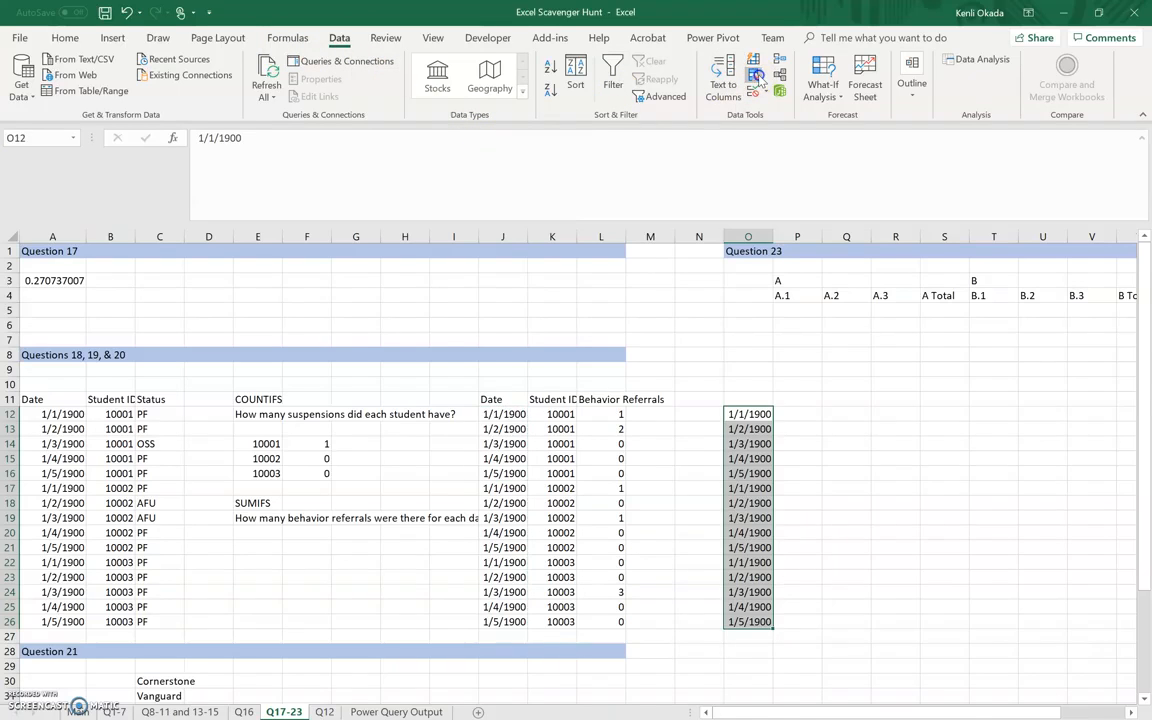
left_click(580, 433)
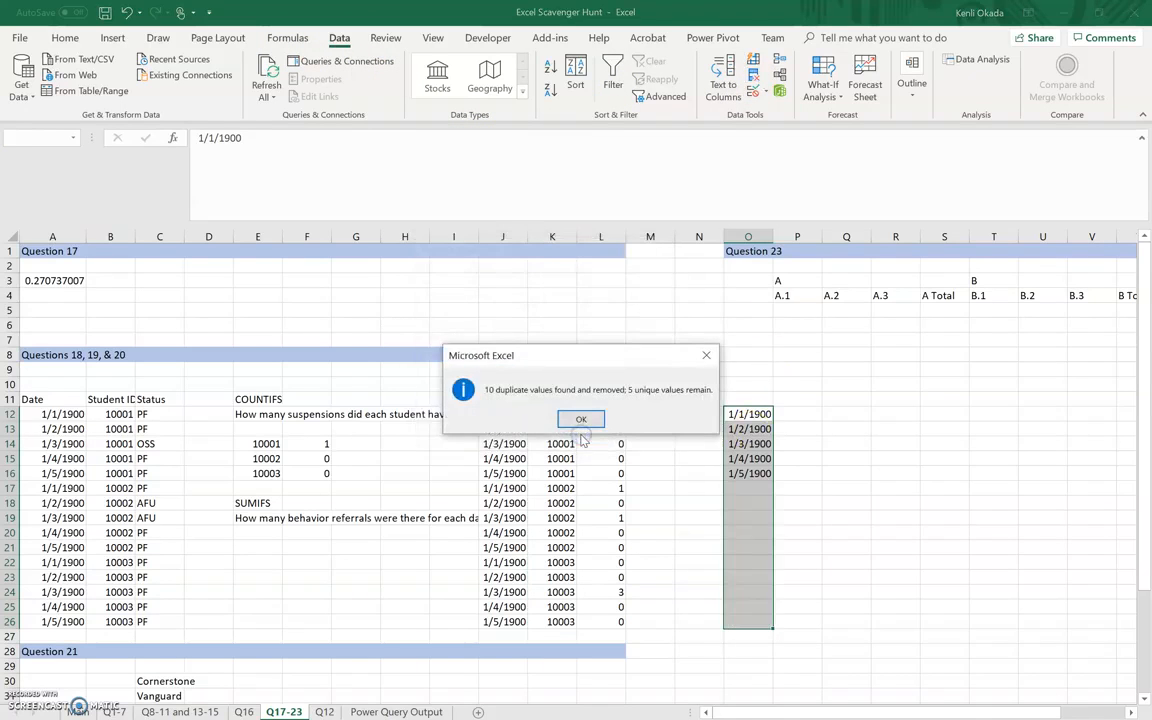
left_click(584, 420)
left_click(748, 517)
Step: Move the unique dates from O12:O16 to E21:E25 below the SUMIFS question
left_click_drag(745, 413, 743, 473)
key("ctrl+x")
left_click(256, 547)
key("ctrl+v")
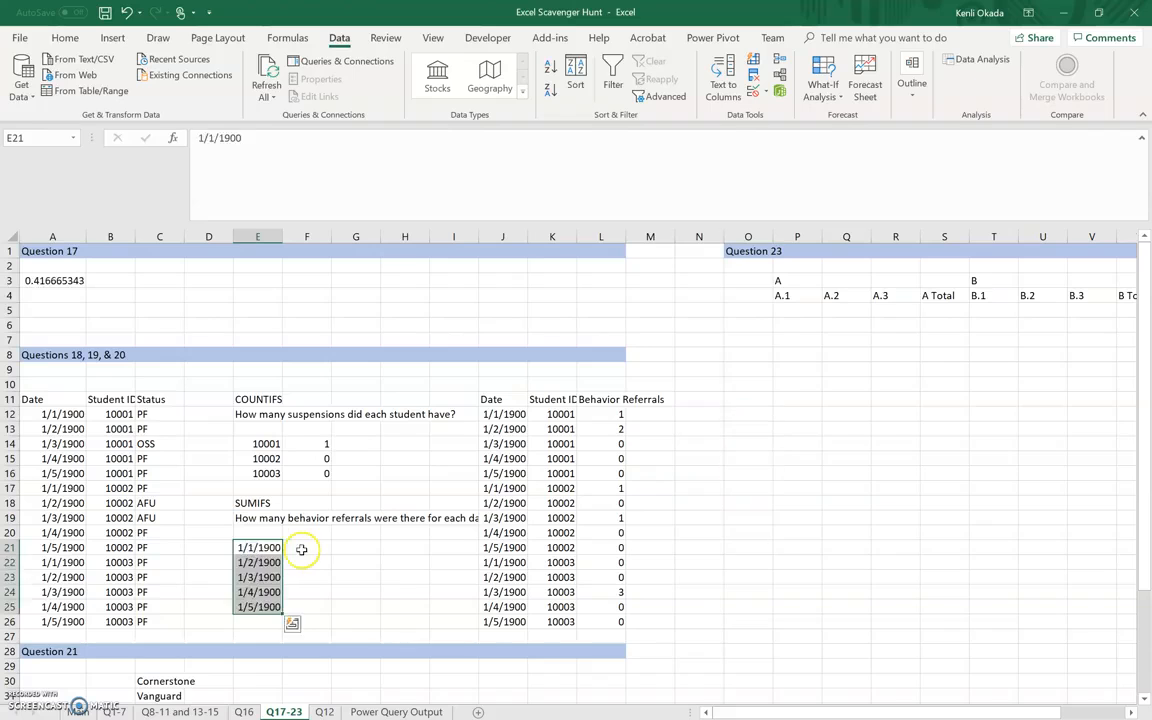
Step: Begin a SUMIFS formula in F21 with the behavior referrals $L$12:$L$26 as the absolute sum range
left_click(301, 549)
type("=sumifs")
key("Tab")
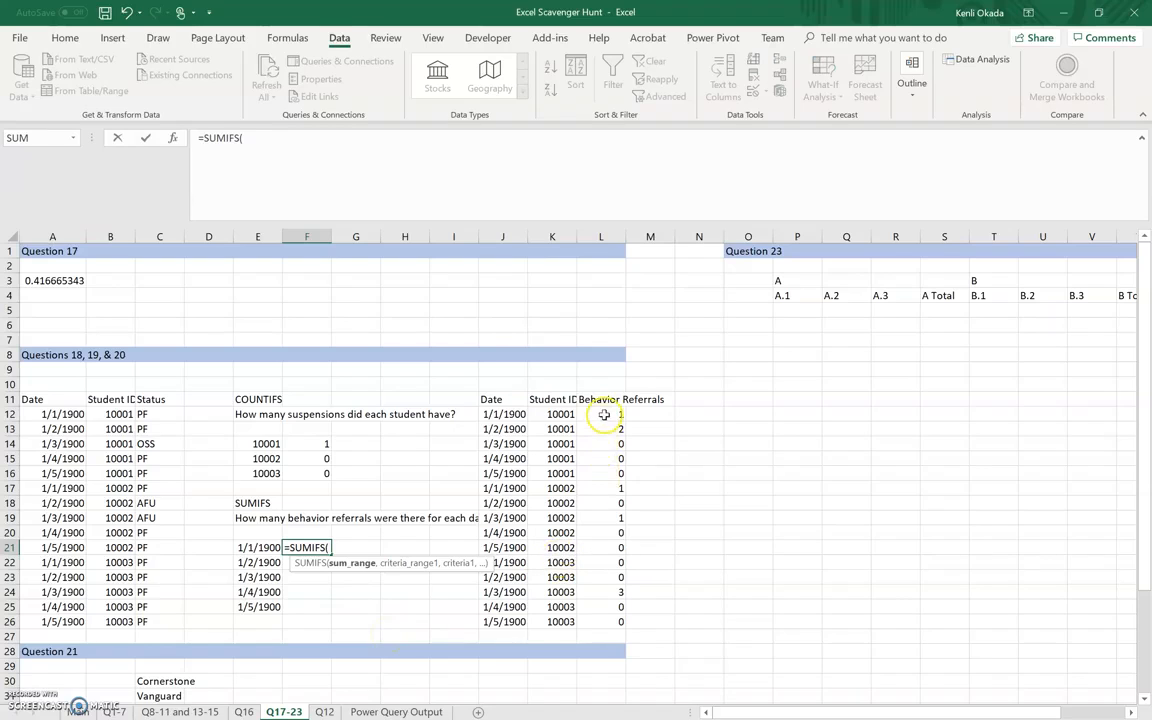
left_click_drag(604, 414, 607, 630)
key("F4")
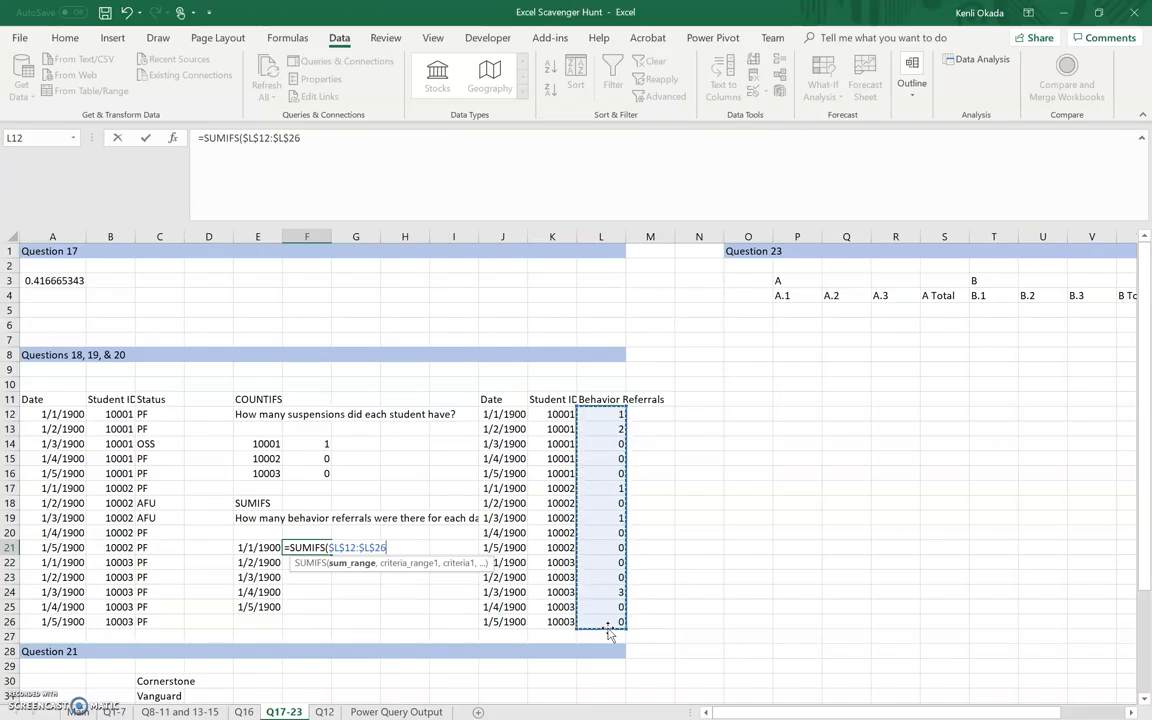
type(",")
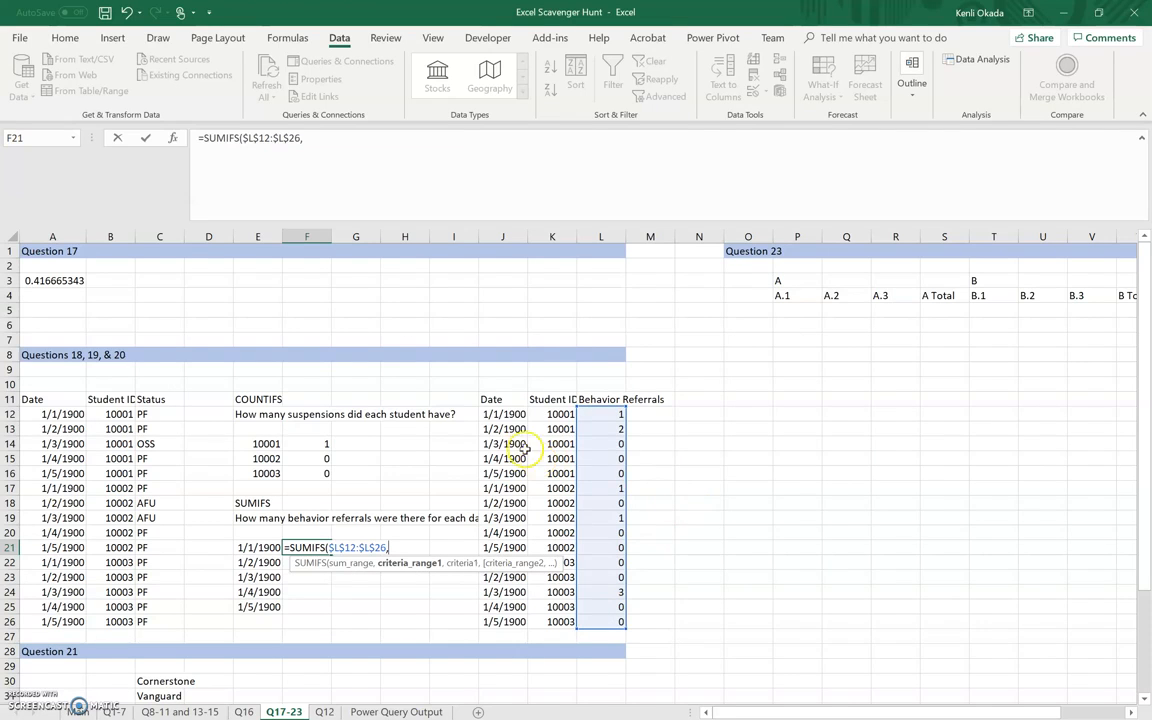
Step: Complete the SUMIFS formula with the dates $J$12:$J$26 as criteria range and E21 as criterion
left_click(502, 415)
left_click_drag(502, 415, 495, 614)
key("F4")
type(",")
left_click(259, 548)
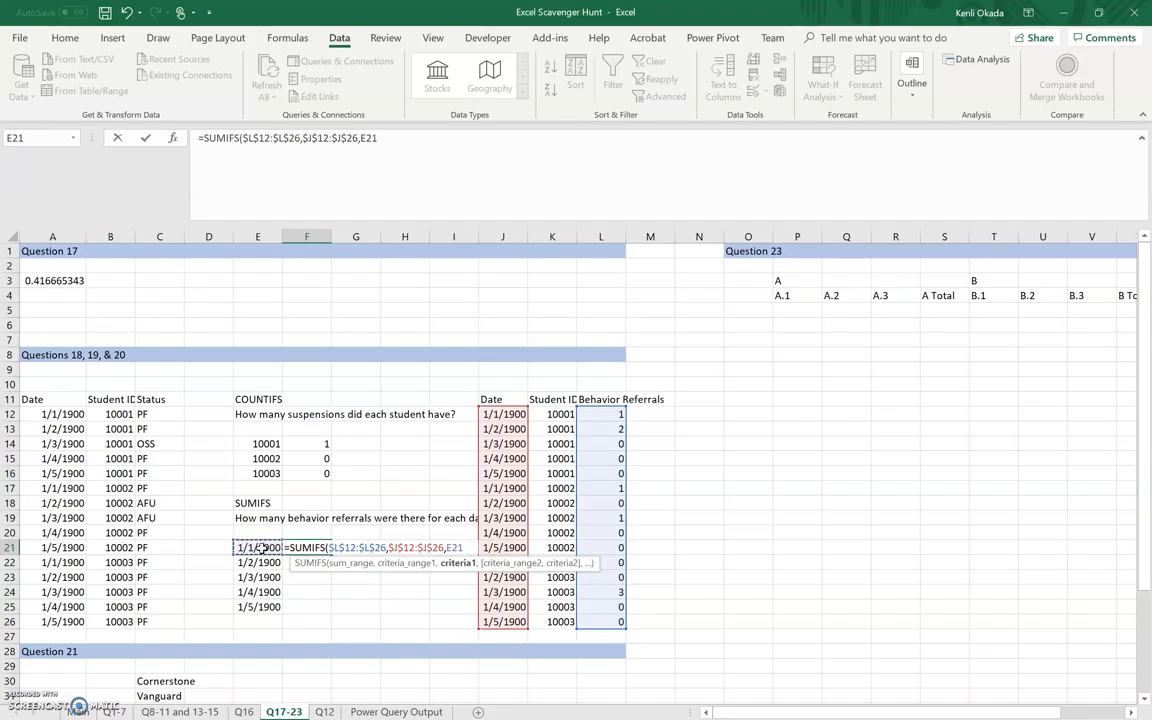
type(")")
key("Return")
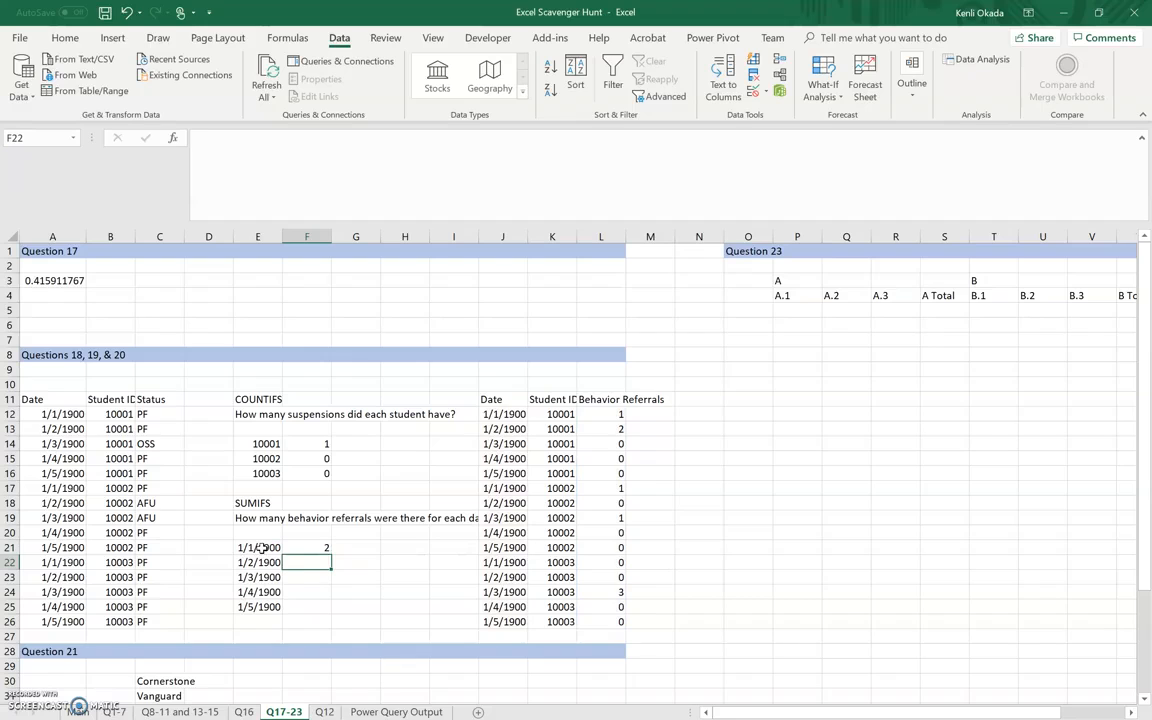
Step: Fill the SUMIFS formula down through F25 and check the F21 total against the 1/1/1900 rows in columns J to L
left_click(322, 548)
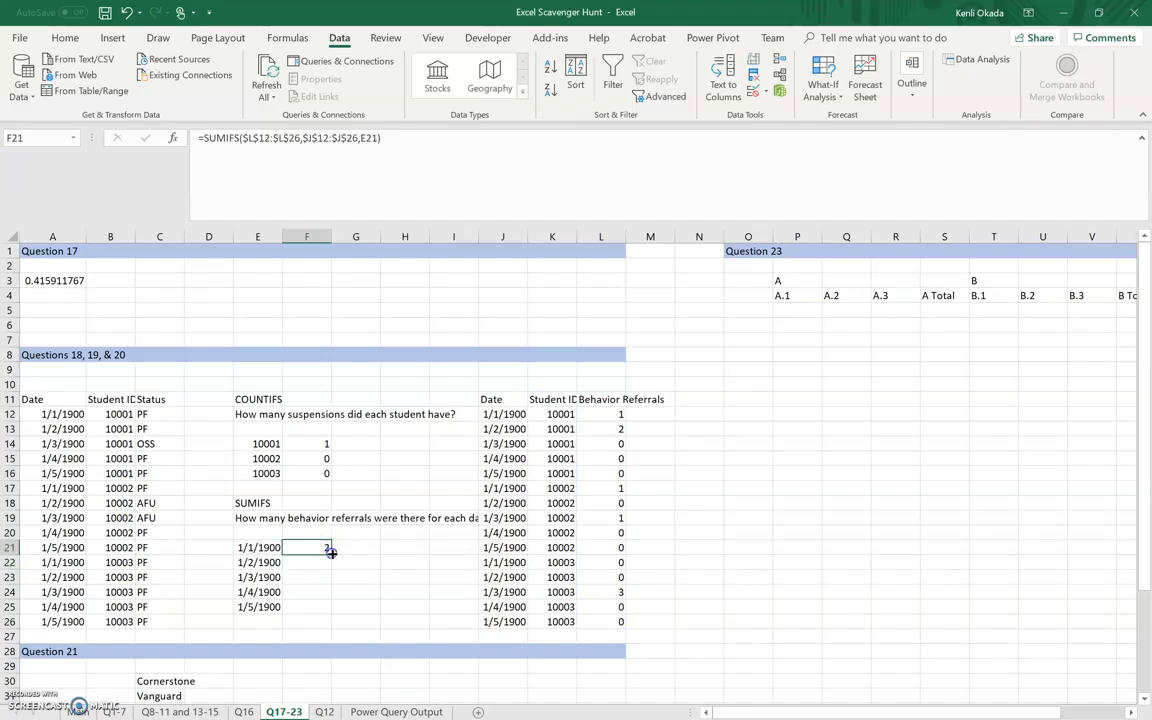
double_click(330, 551)
left_click_drag(505, 413, 603, 413)
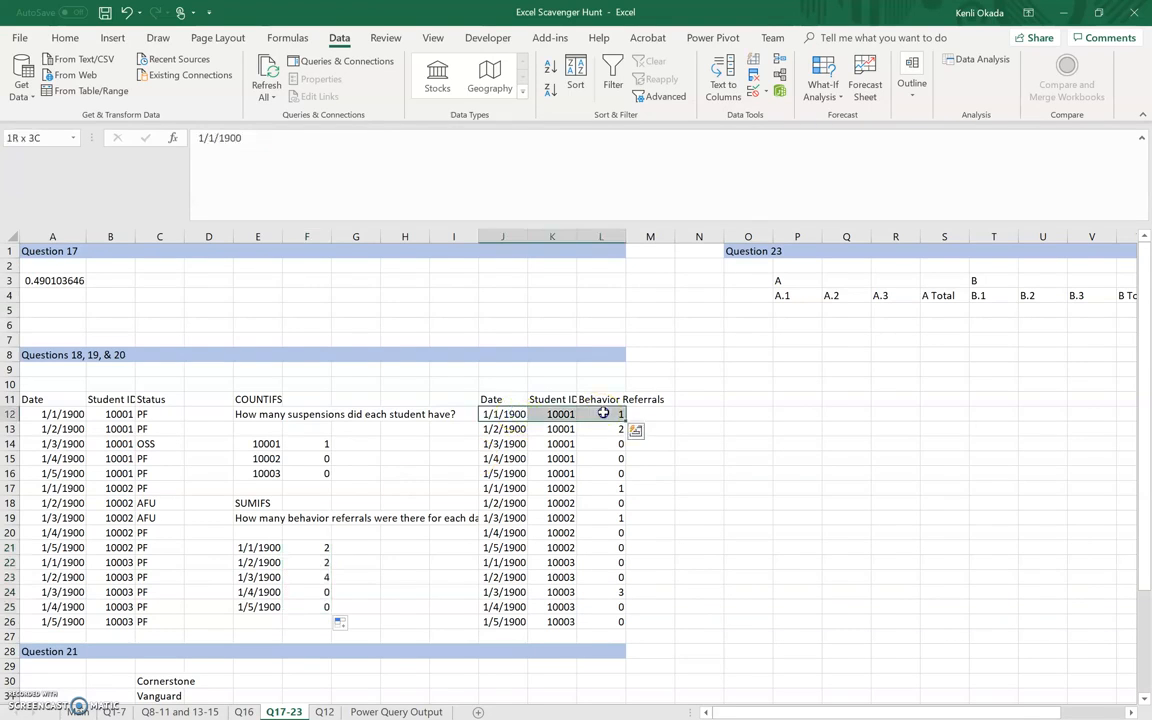
left_click(512, 488)
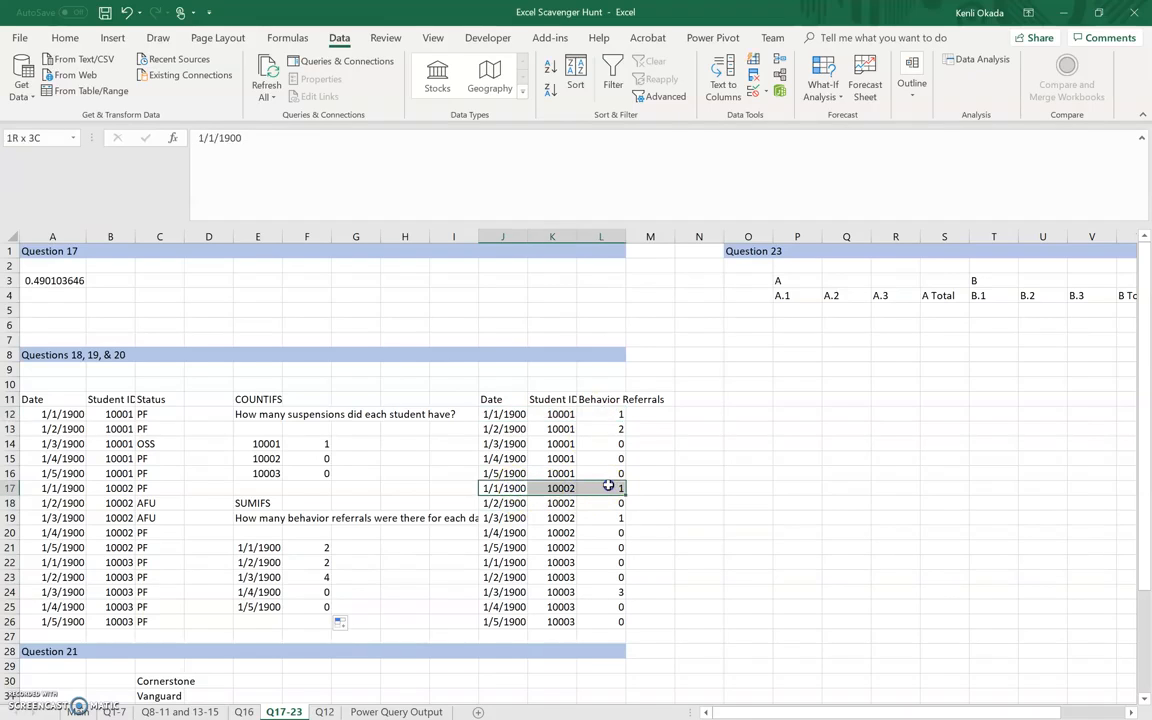
left_click(505, 562)
left_click_drag(505, 562, 601, 563)
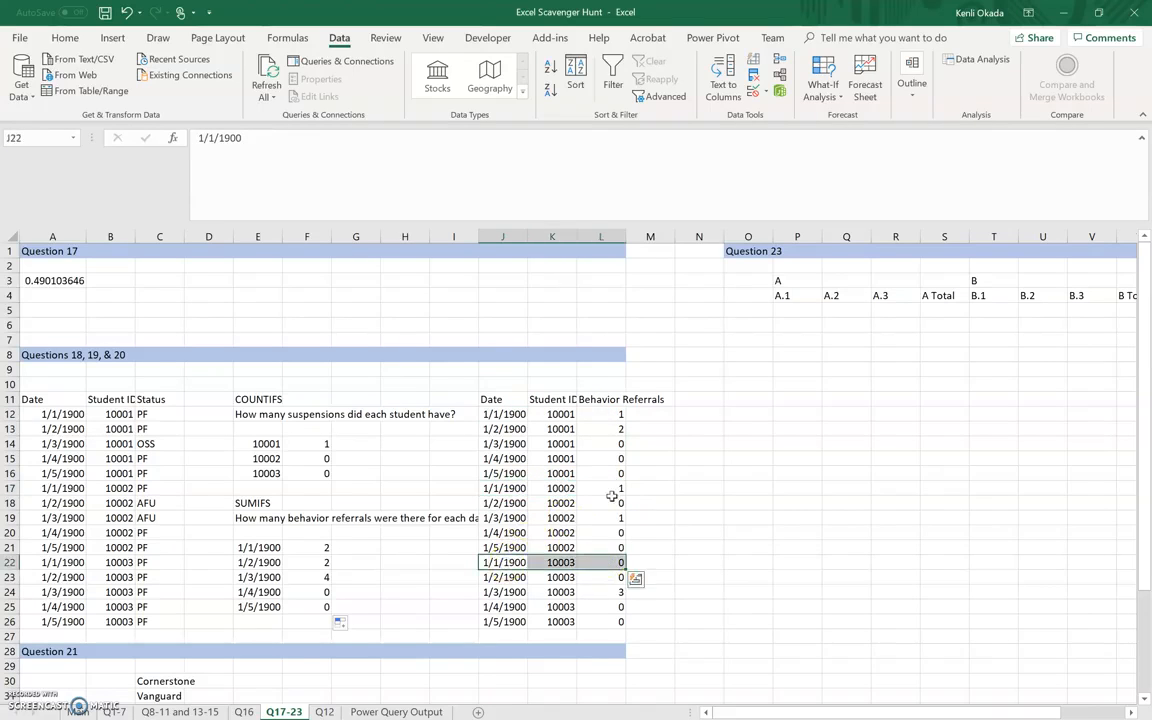
left_click(326, 550)
left_click(373, 592)
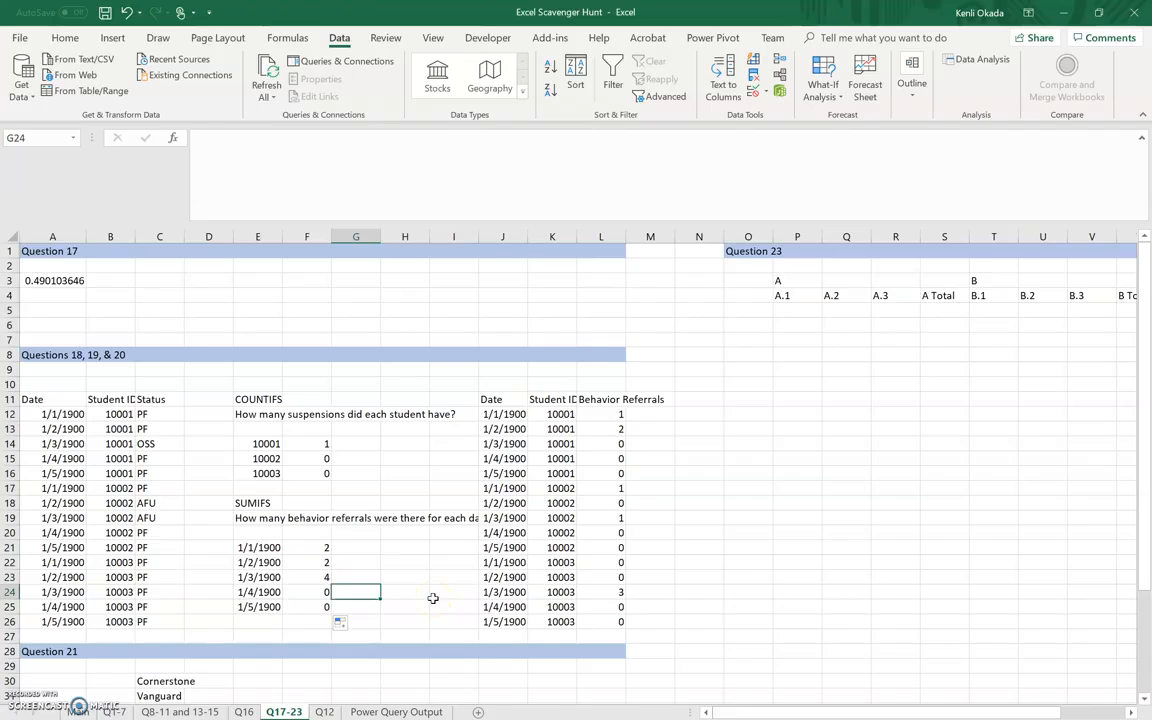
Step: Check question 19 on the Main sheet and name the range A12:C26 on the Q17-23 sheet Attendance_Data
left_click(78, 711)
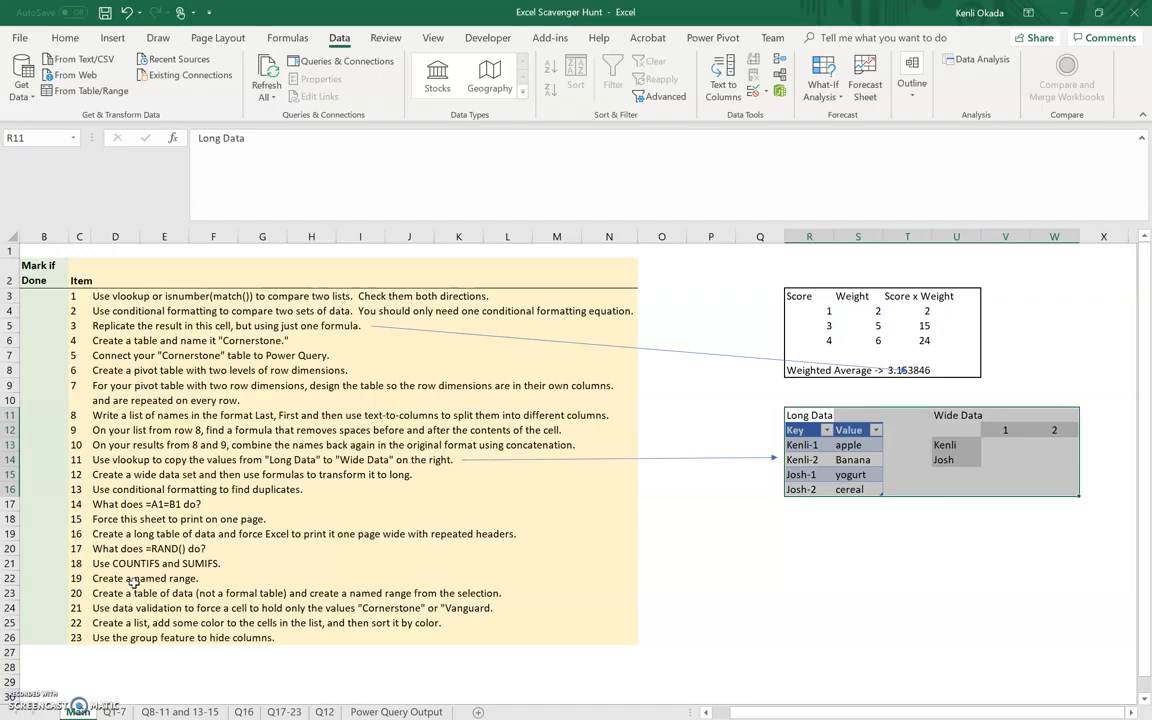
left_click(205, 711)
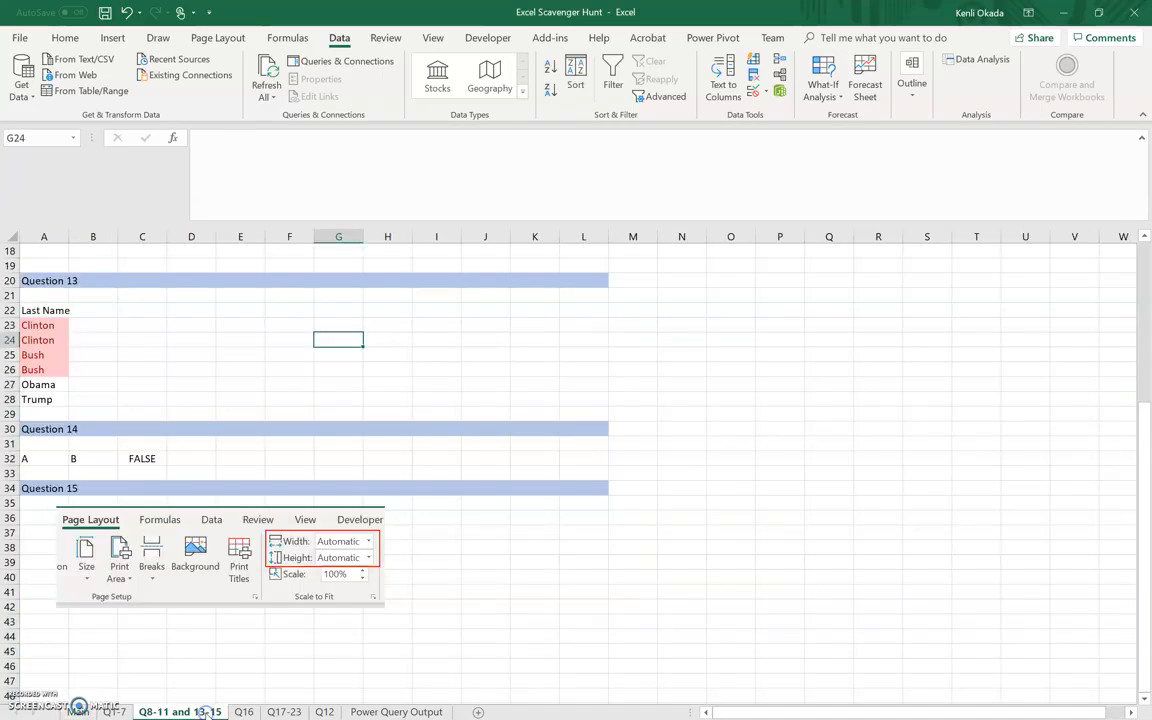
left_click(279, 711)
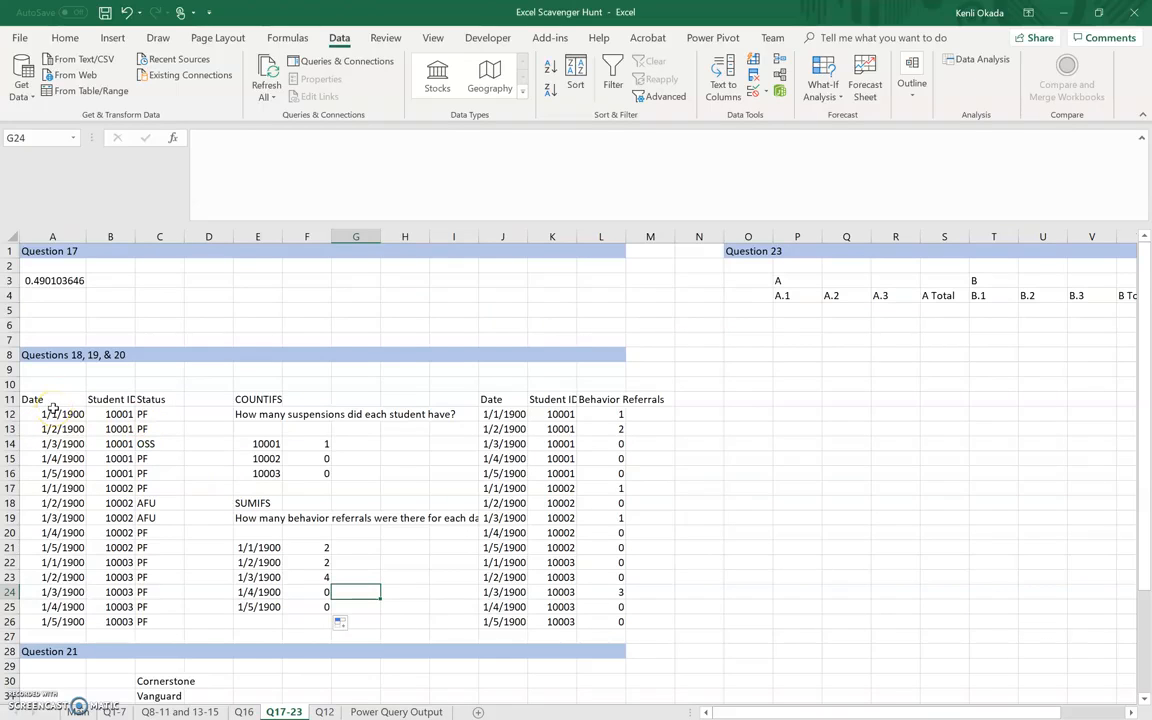
left_click_drag(52, 409, 151, 622)
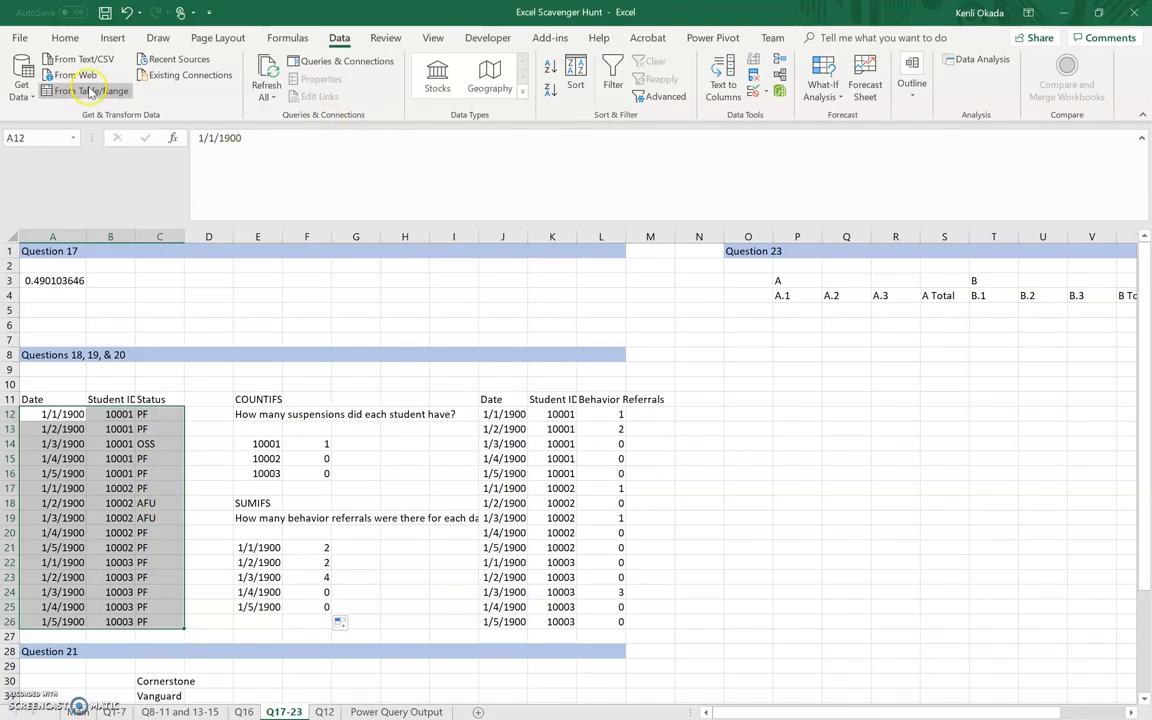
left_click(33, 138)
type("Attendance")
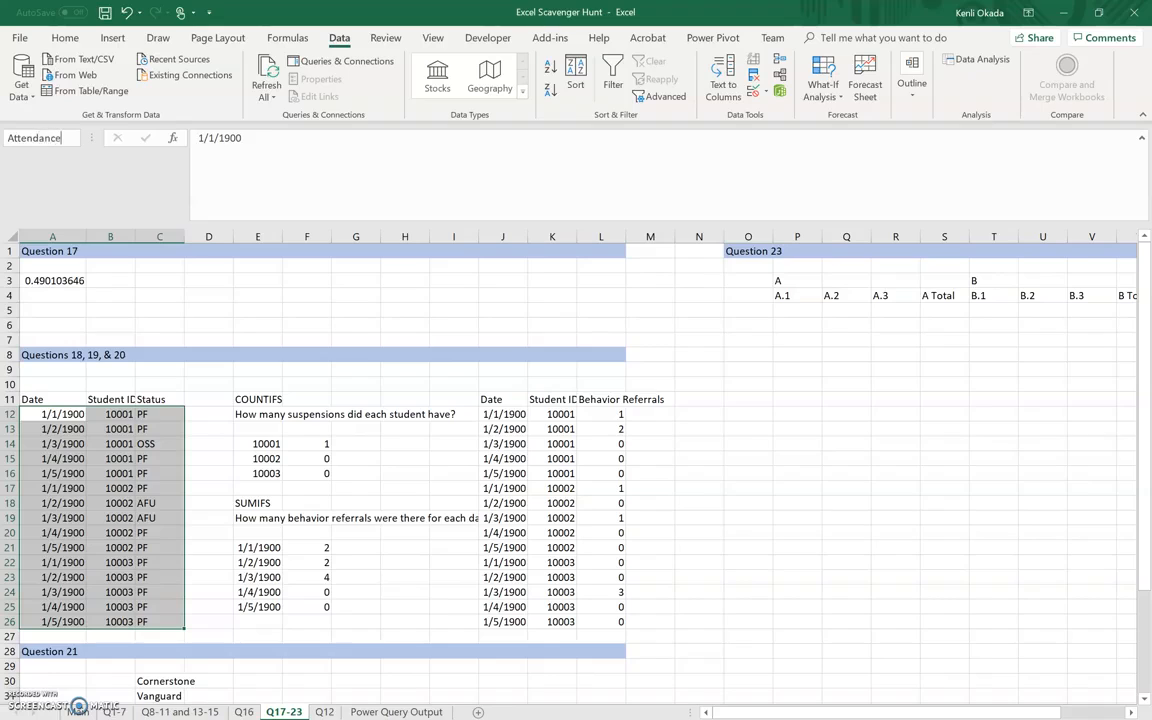
type("_Data")
key("Return")
left_click(826, 456)
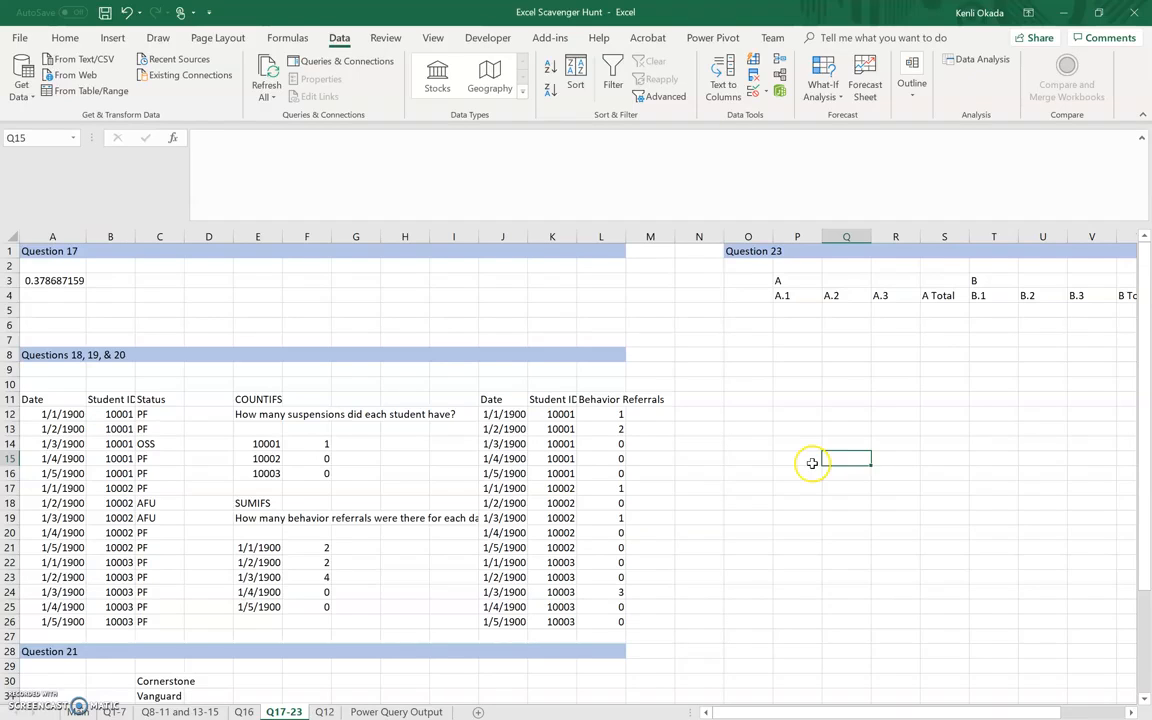
Step: Name the status values in C12:C26 Status
left_click_drag(166, 414, 155, 622)
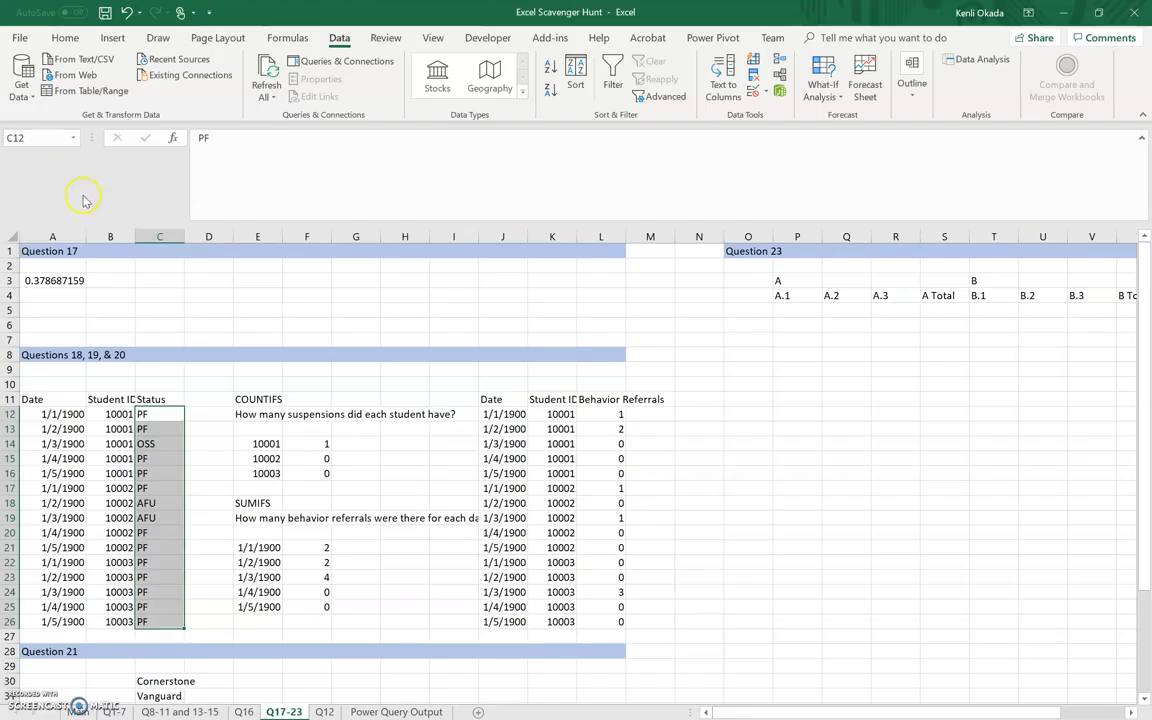
left_click(49, 136)
type("Status")
key("Return")
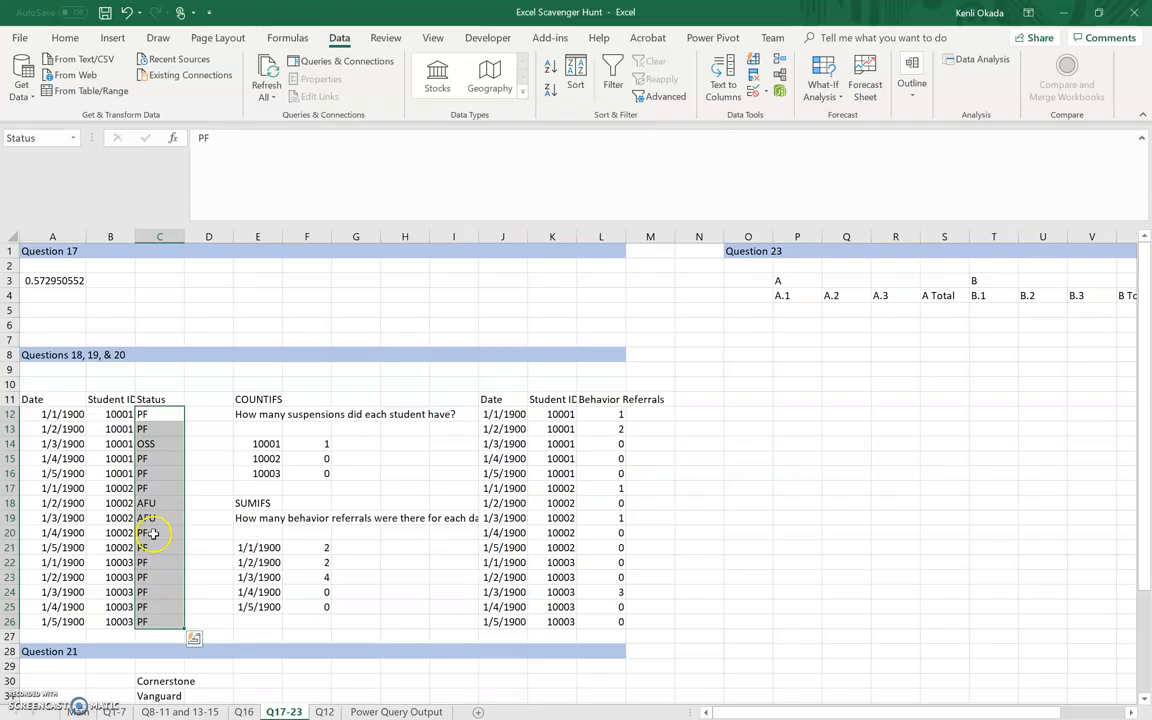
Step: Replace the $C$12:$C$26 reference in F14's COUNTIFS formula with the named range Status
left_click(314, 447)
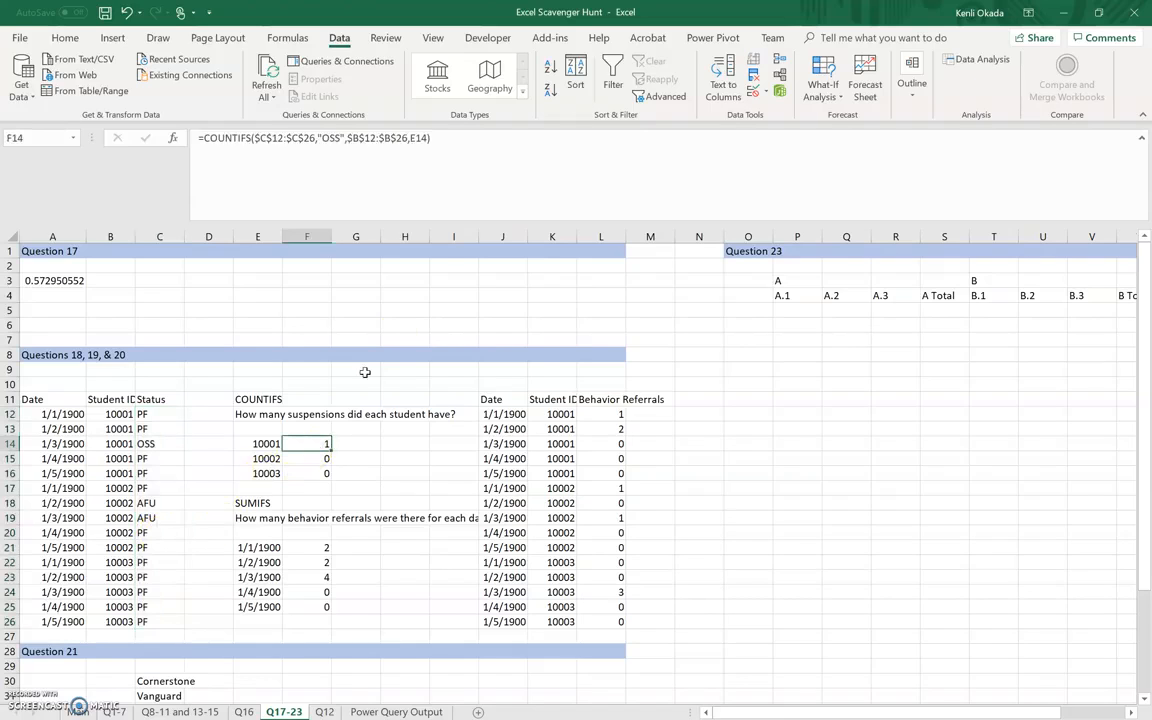
left_click(520, 172)
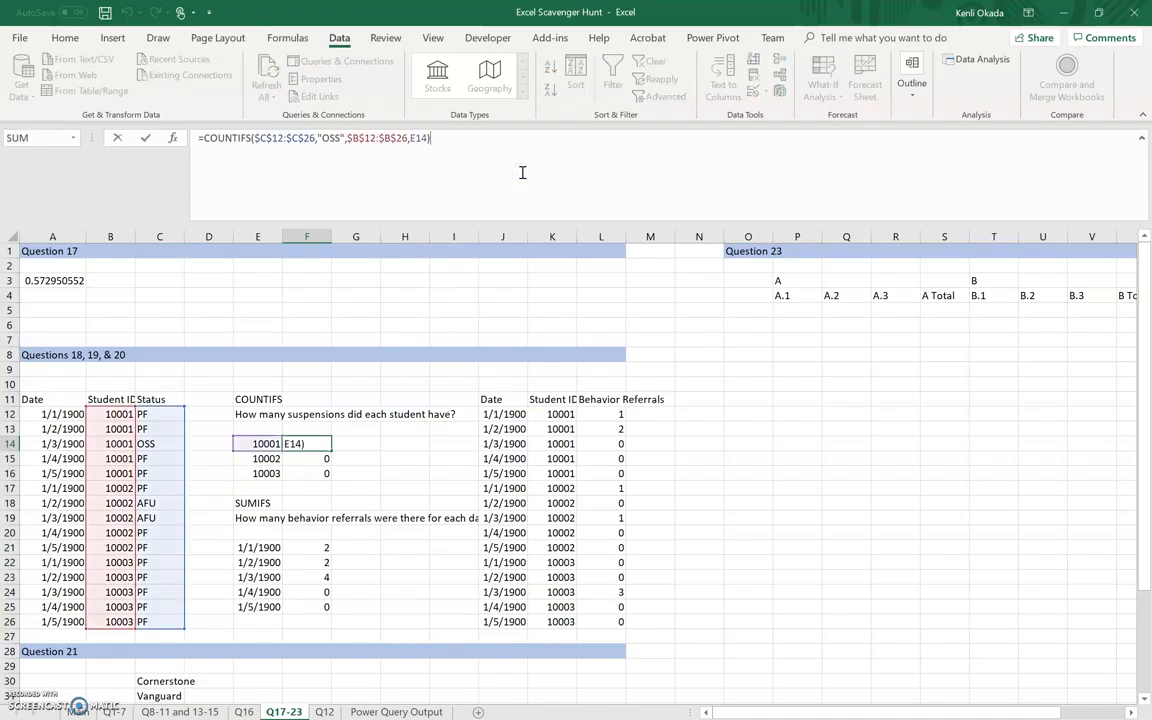
left_click_drag(254, 138, 314, 138)
type("Status")
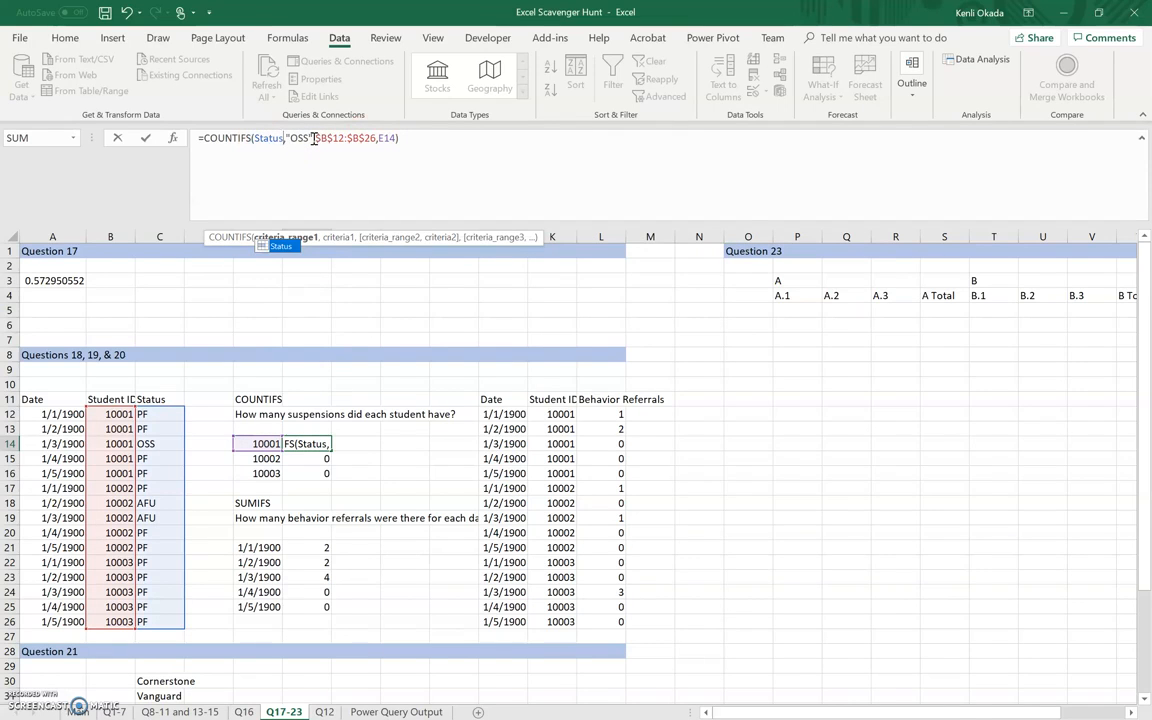
key("Return")
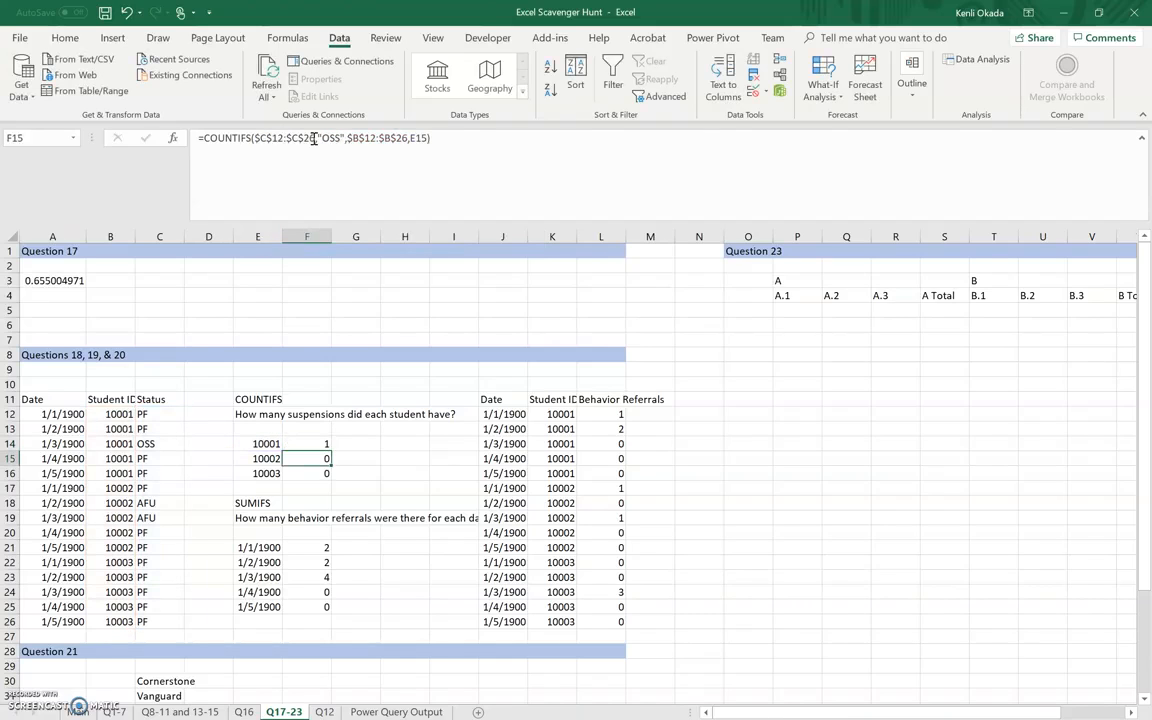
Step: Fill the updated COUNTIFS formula from F14 down through F16 and check the formula in F16
left_click(319, 443)
left_click_drag(332, 449, 330, 477)
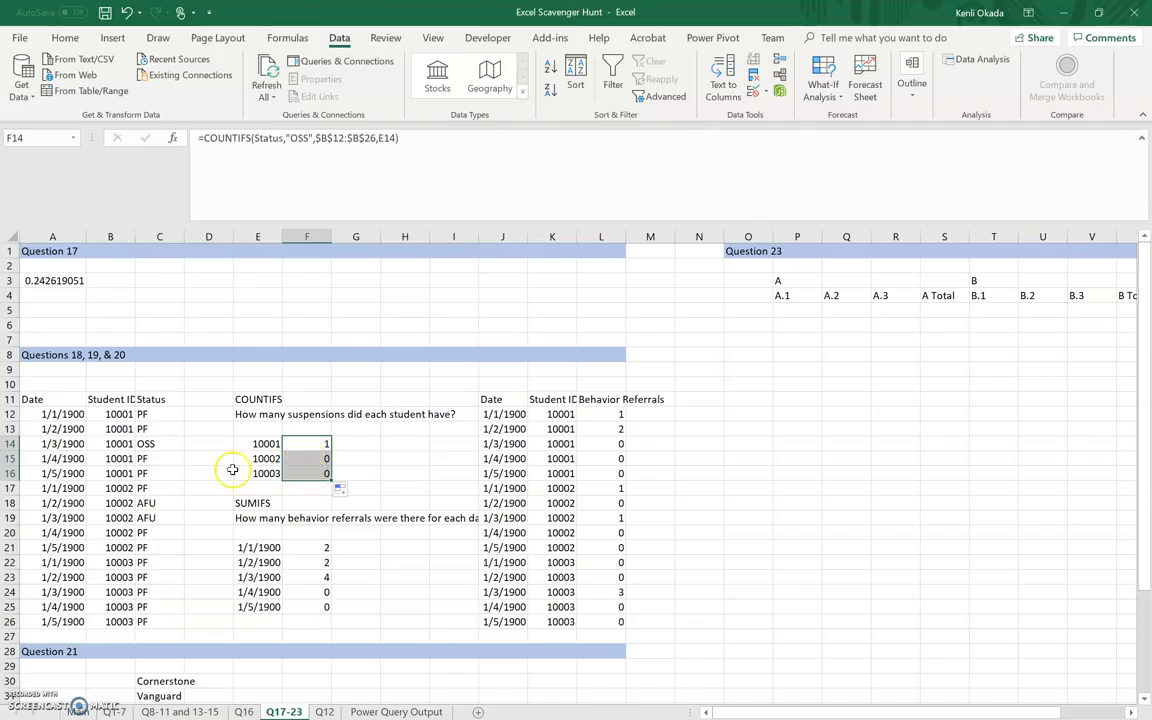
left_click(318, 474)
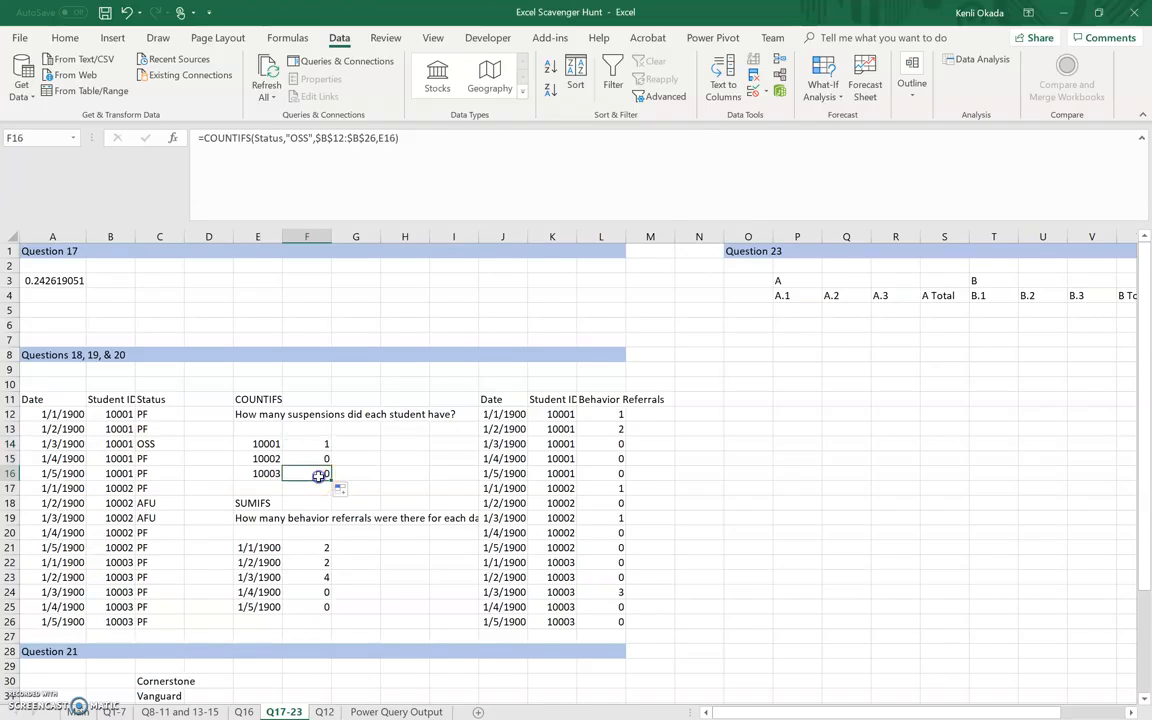
left_click(408, 476)
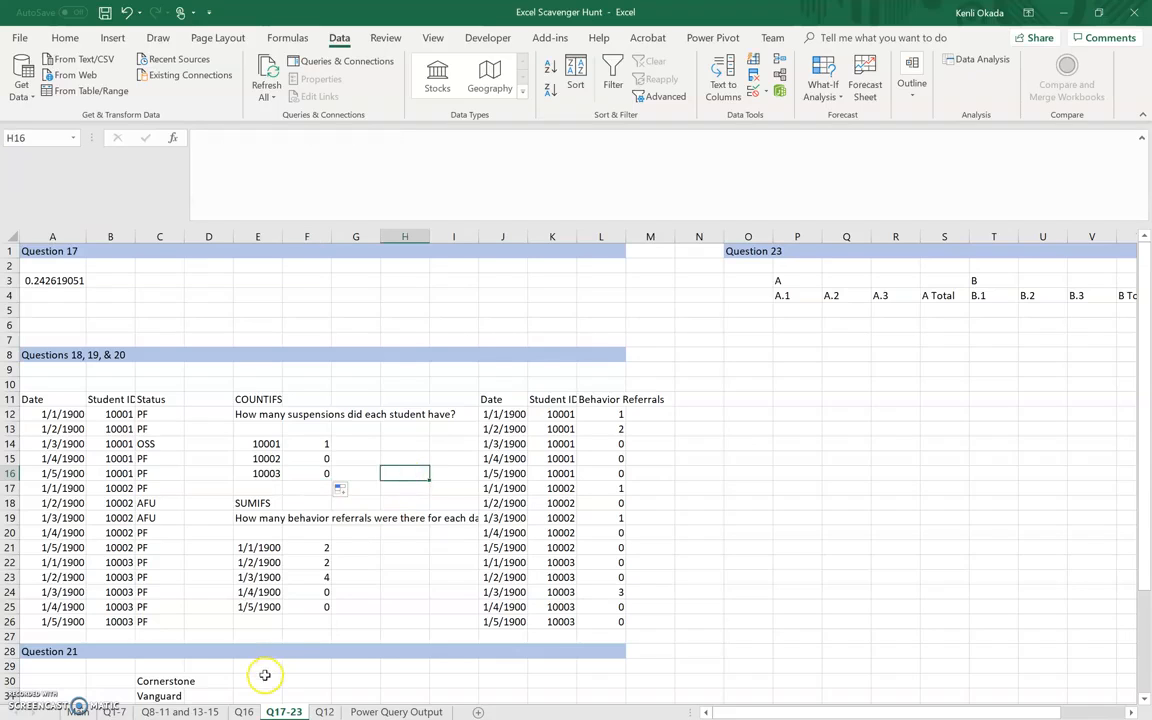
Step: Check question 20 on the Main sheet, select J11:L26 with its headers on Q17-23, and open the defined-name commands
left_click(76, 711)
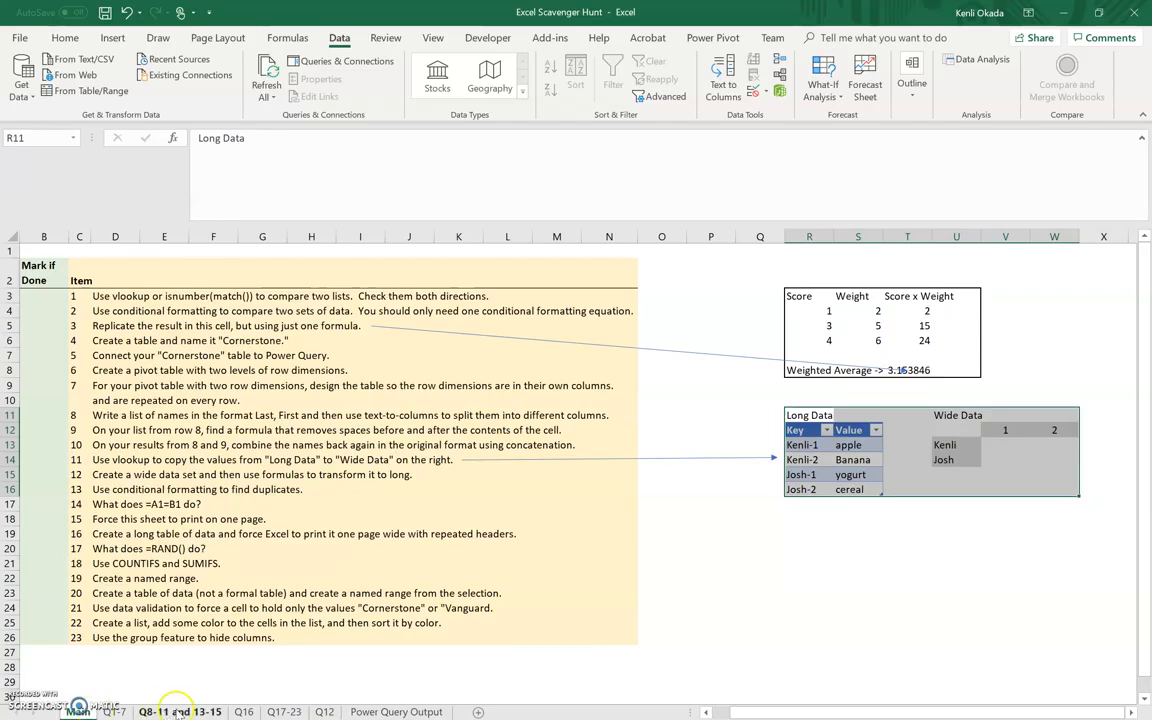
left_click(283, 711)
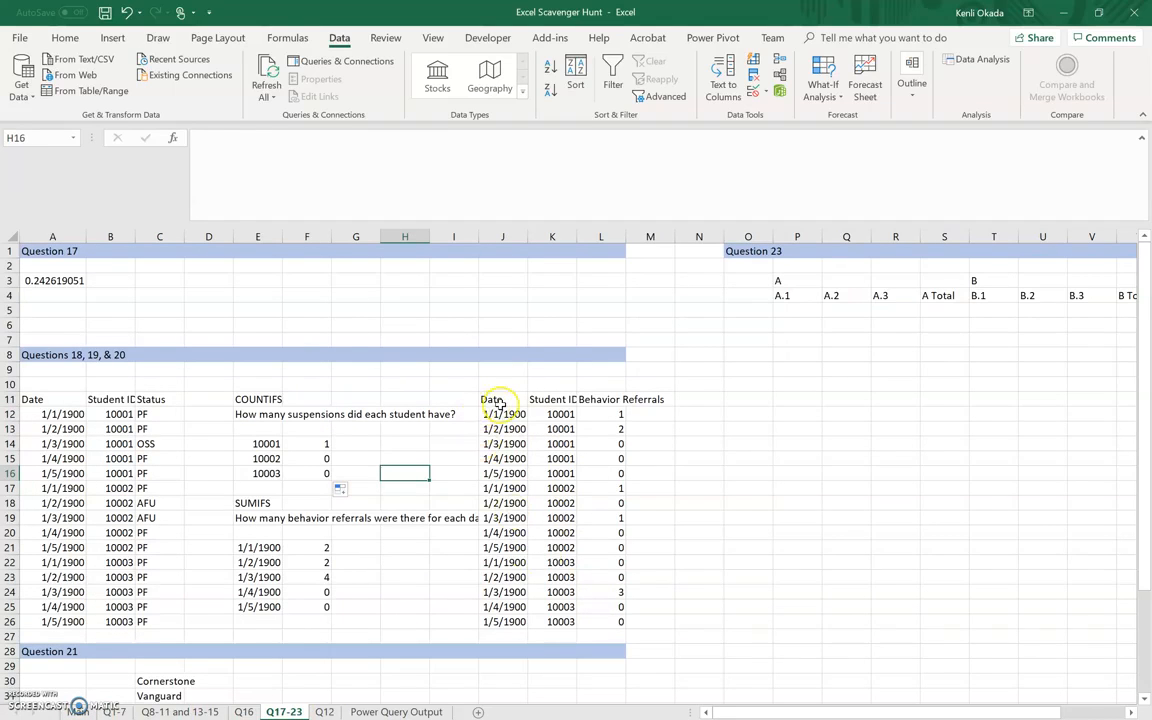
left_click(497, 407)
left_click_drag(494, 404, 589, 625)
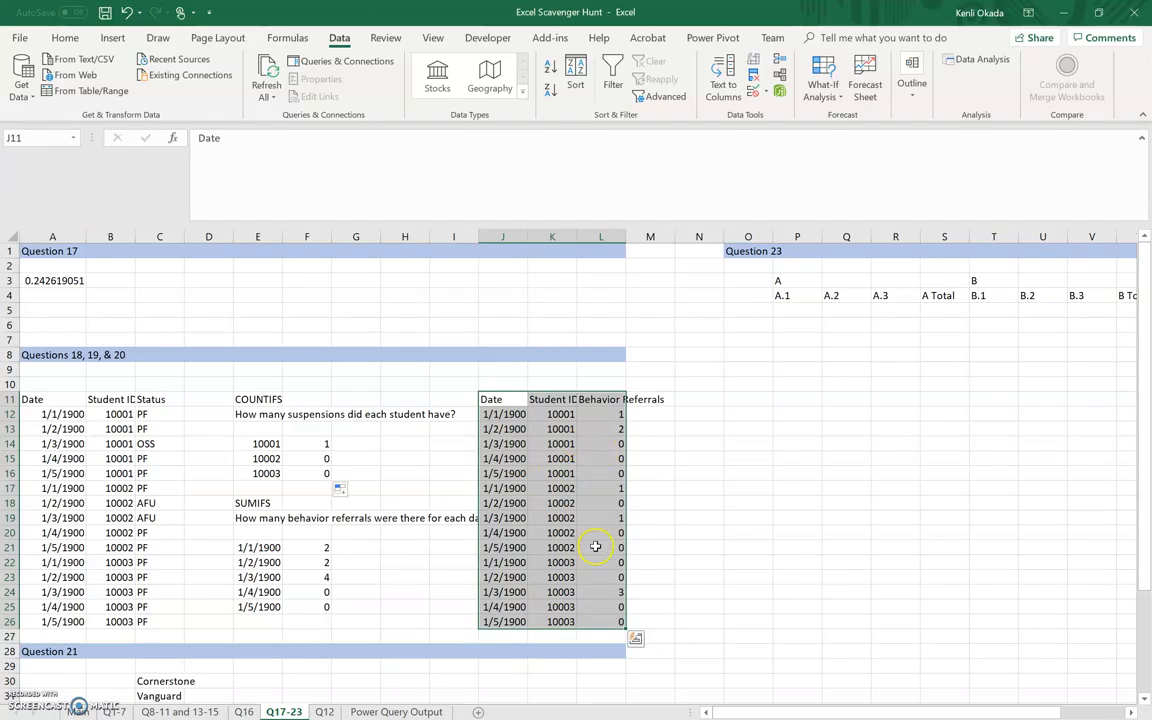
left_click(289, 40)
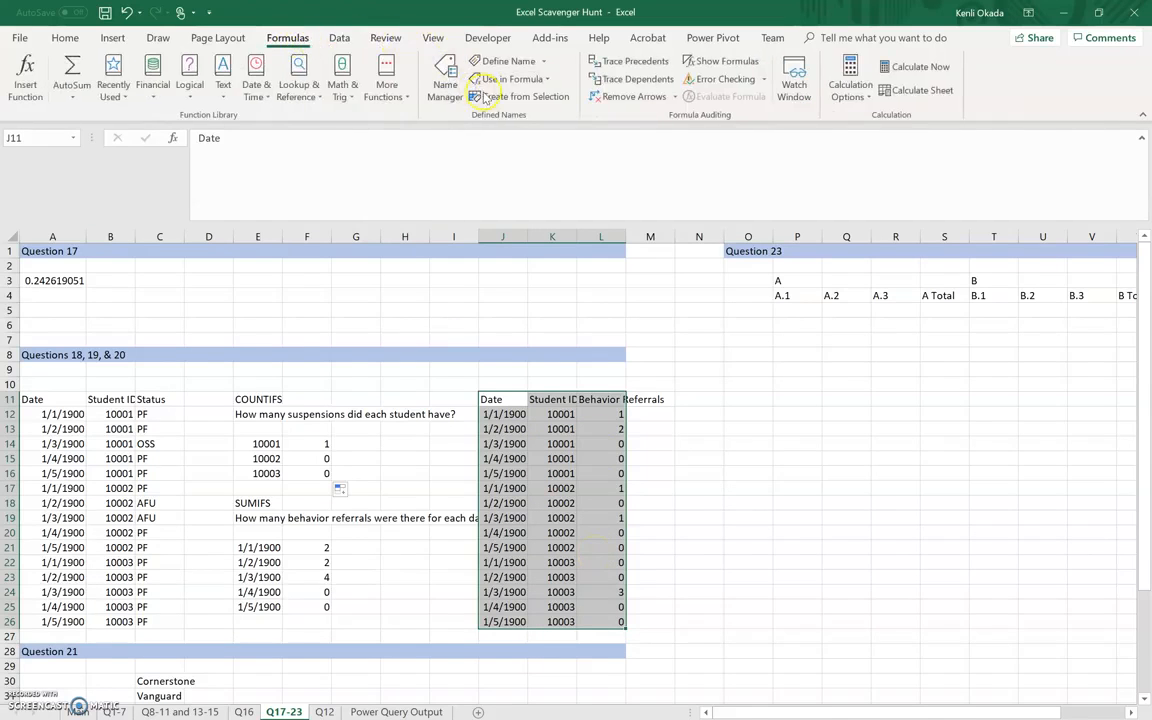